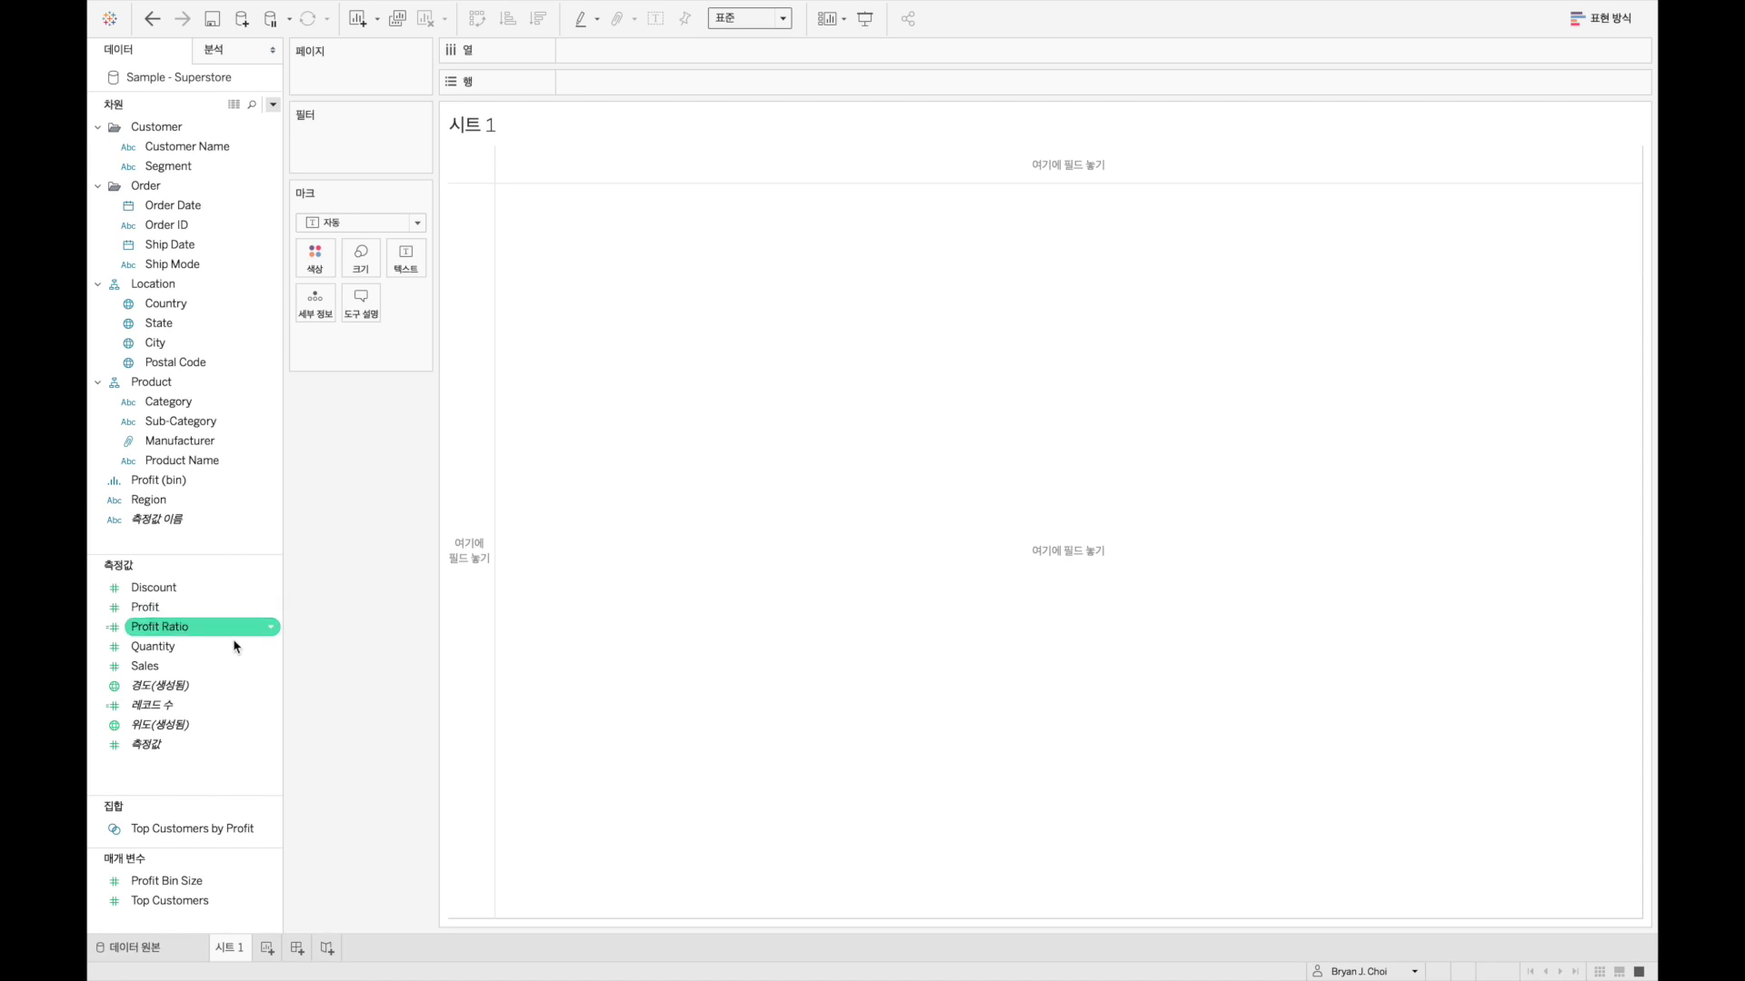
# Step: Build a bar chart of Sales by Sub-Category and fit it to the entire view (전체 보기)
pyautogui.doubleClick(229, 665)
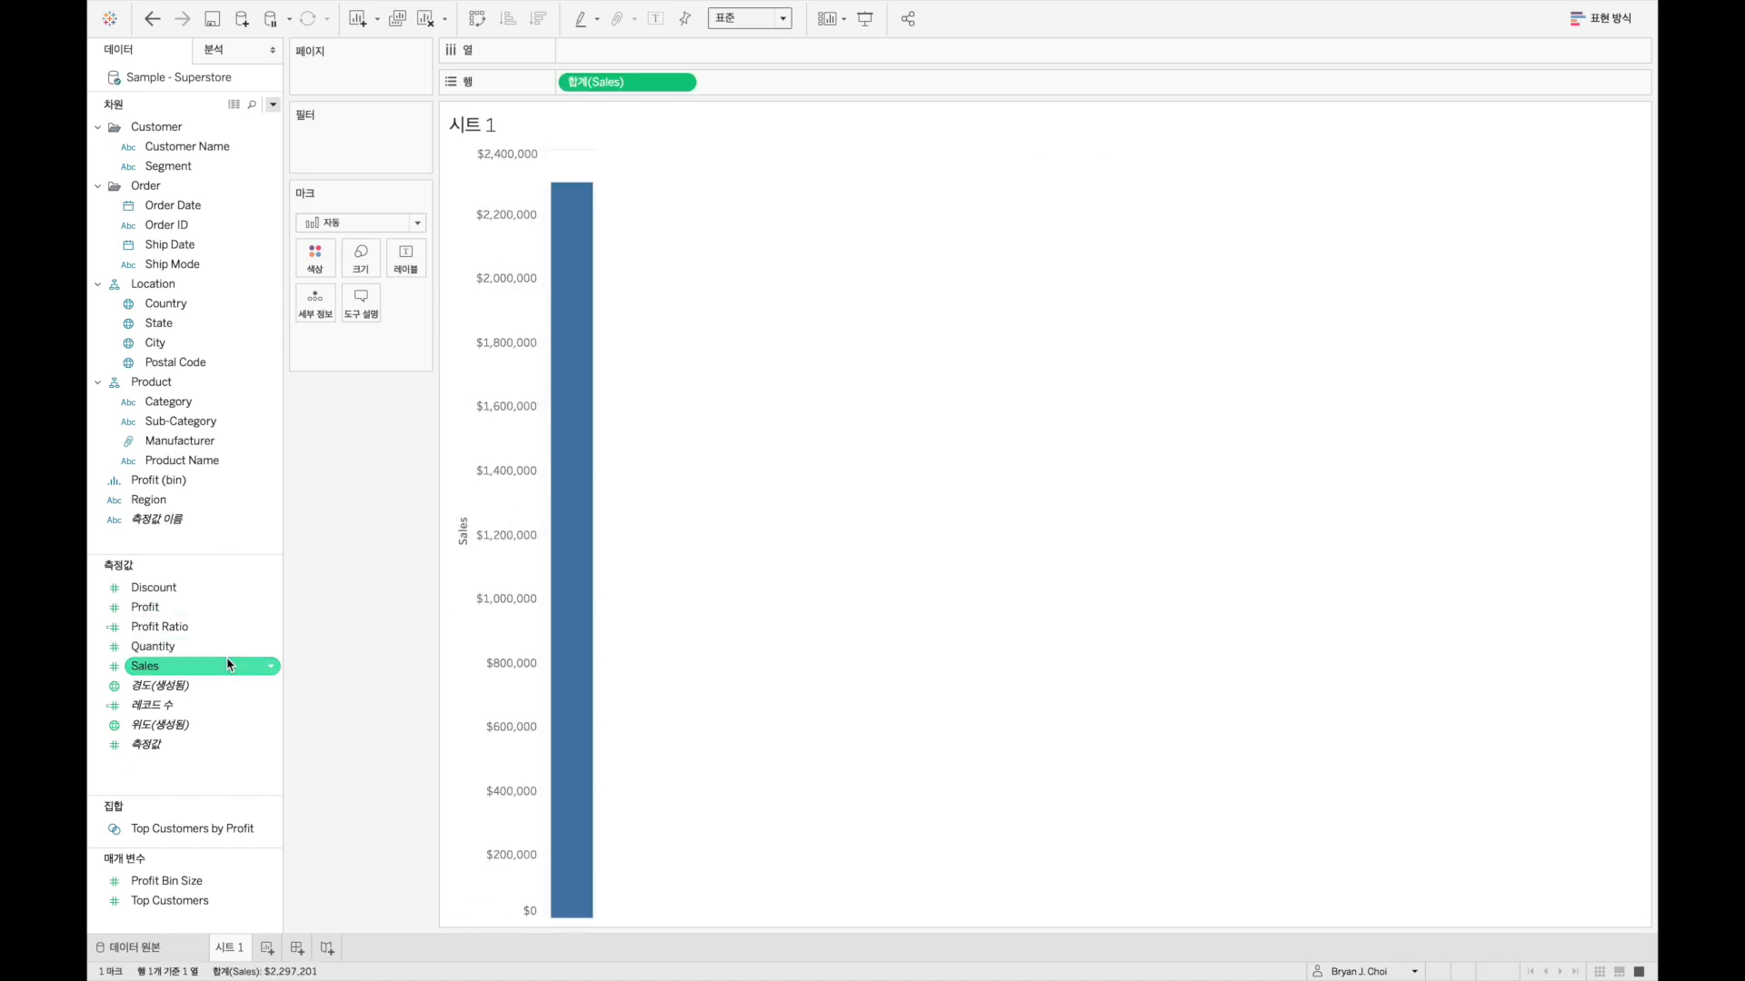
pyautogui.doubleClick(217, 423)
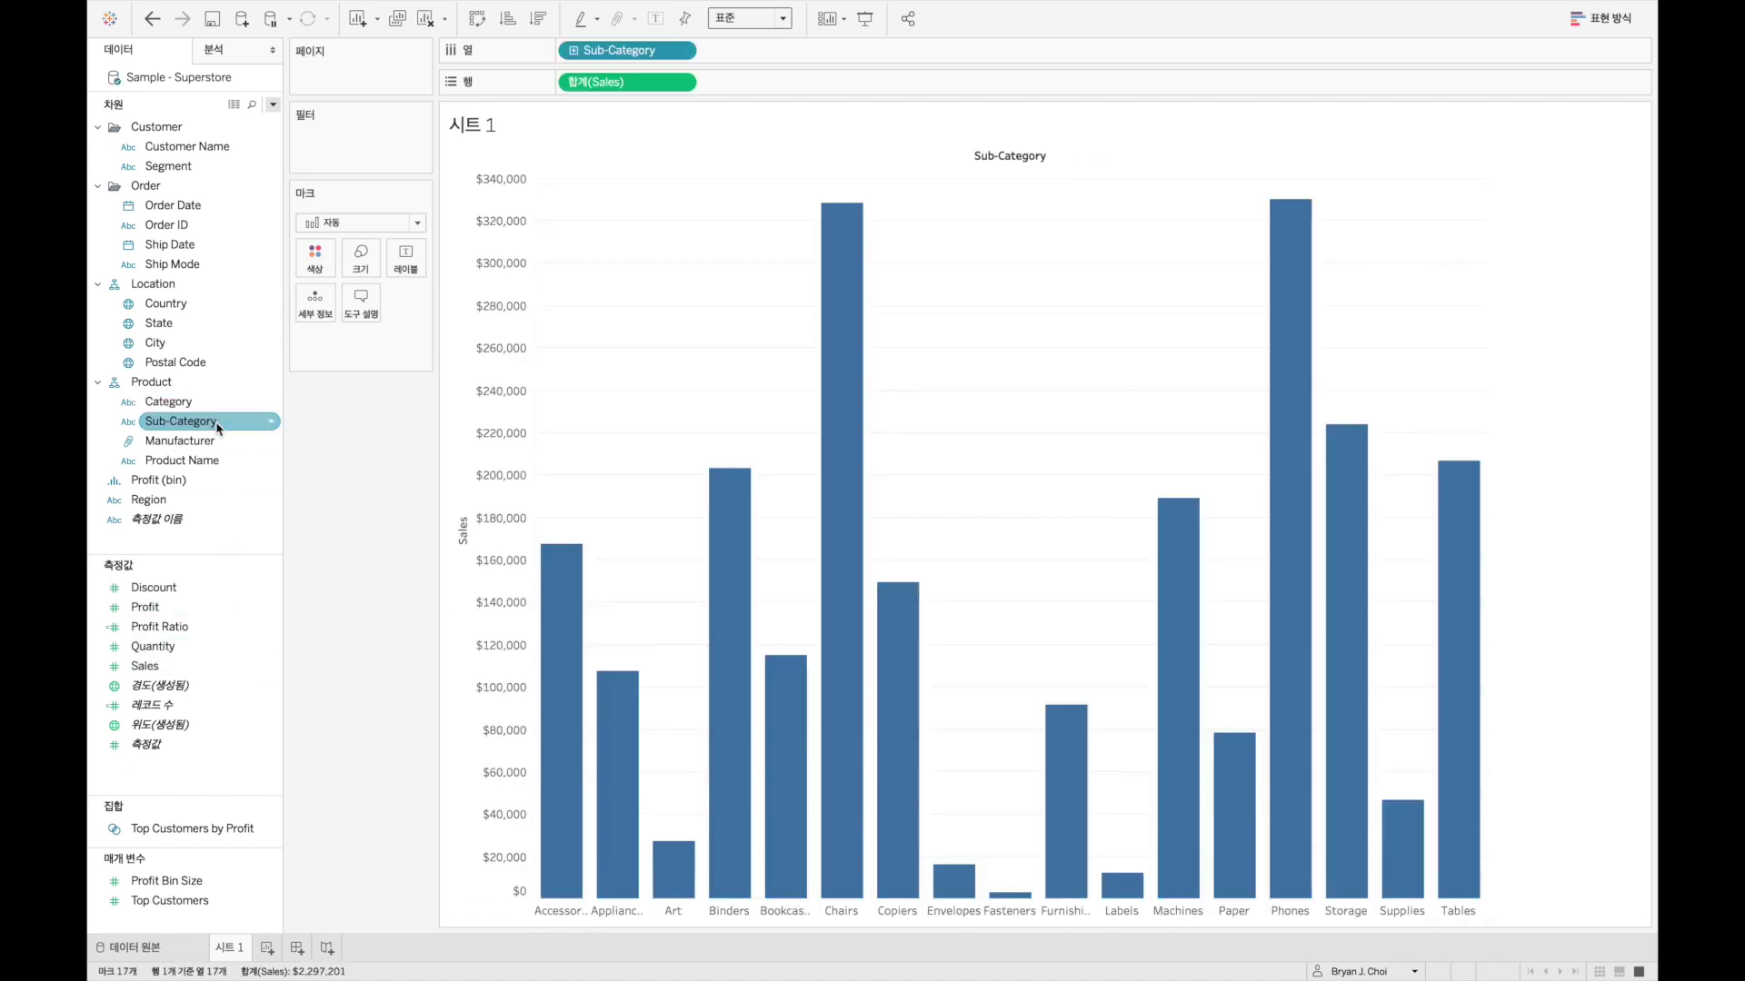
pyautogui.click(743, 19)
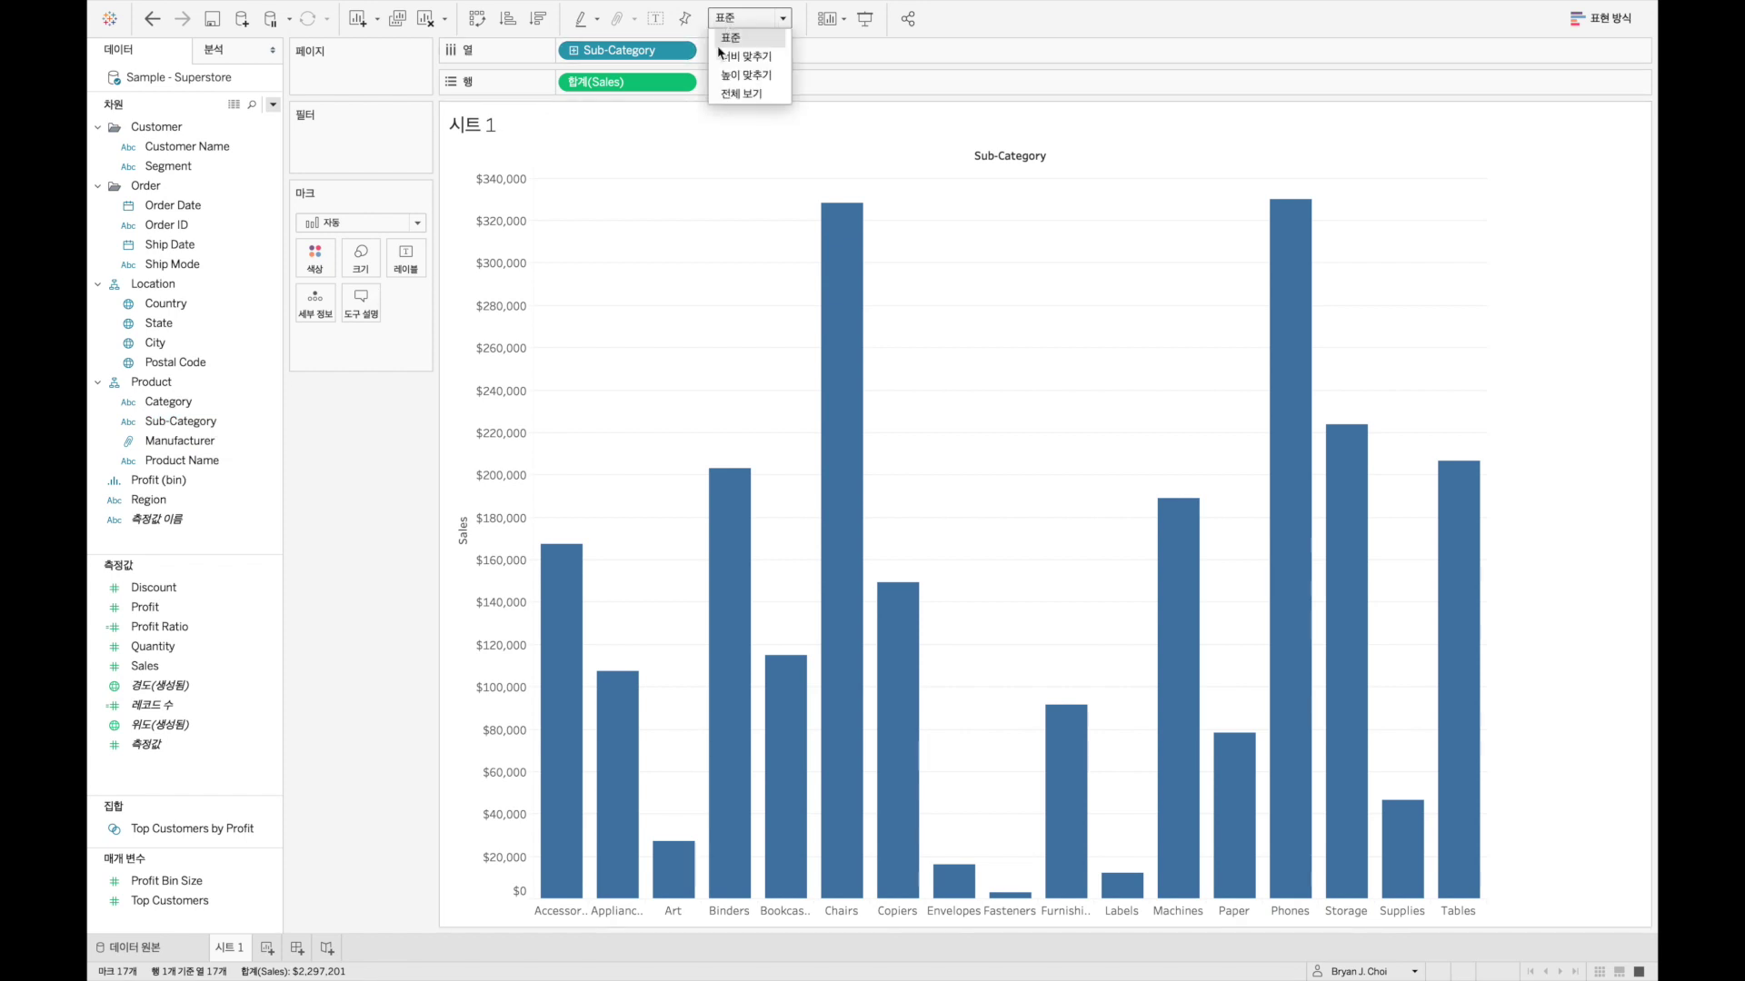
pyautogui.click(734, 94)
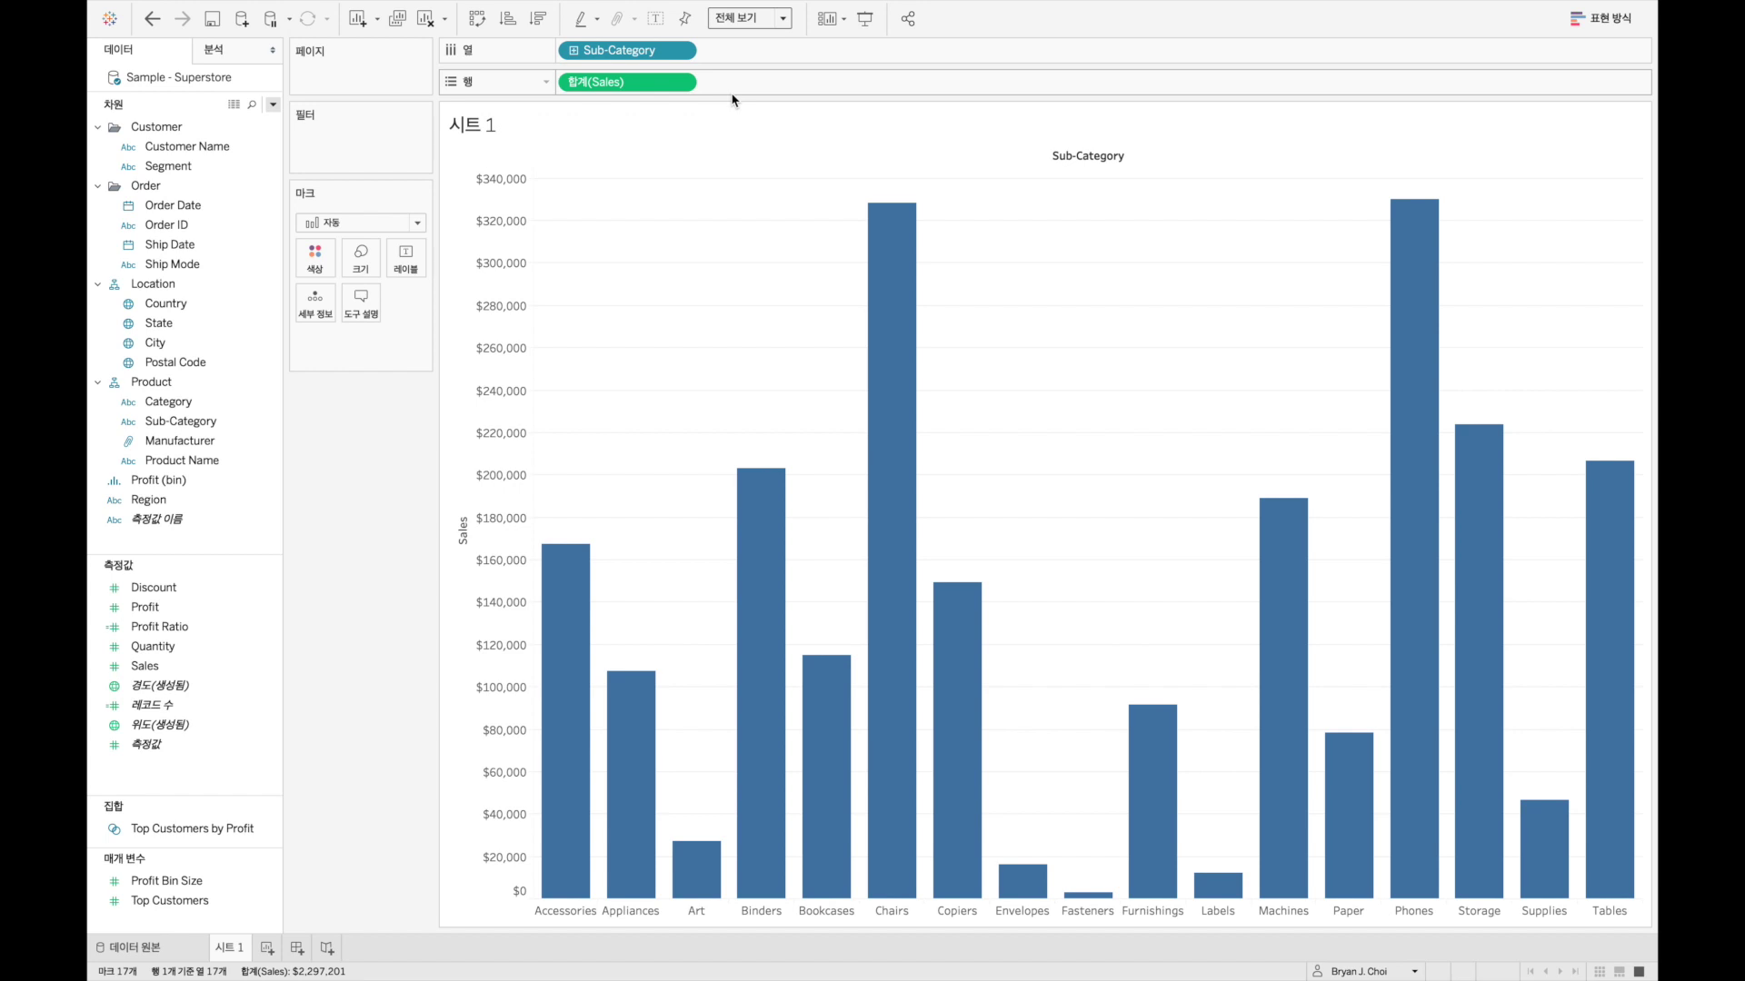
# Step: Create a calculated field with the formula IF SUM([Sales]) >= 100000 THEN 'High' ELSE 'Low' END
pyautogui.click(273, 104)
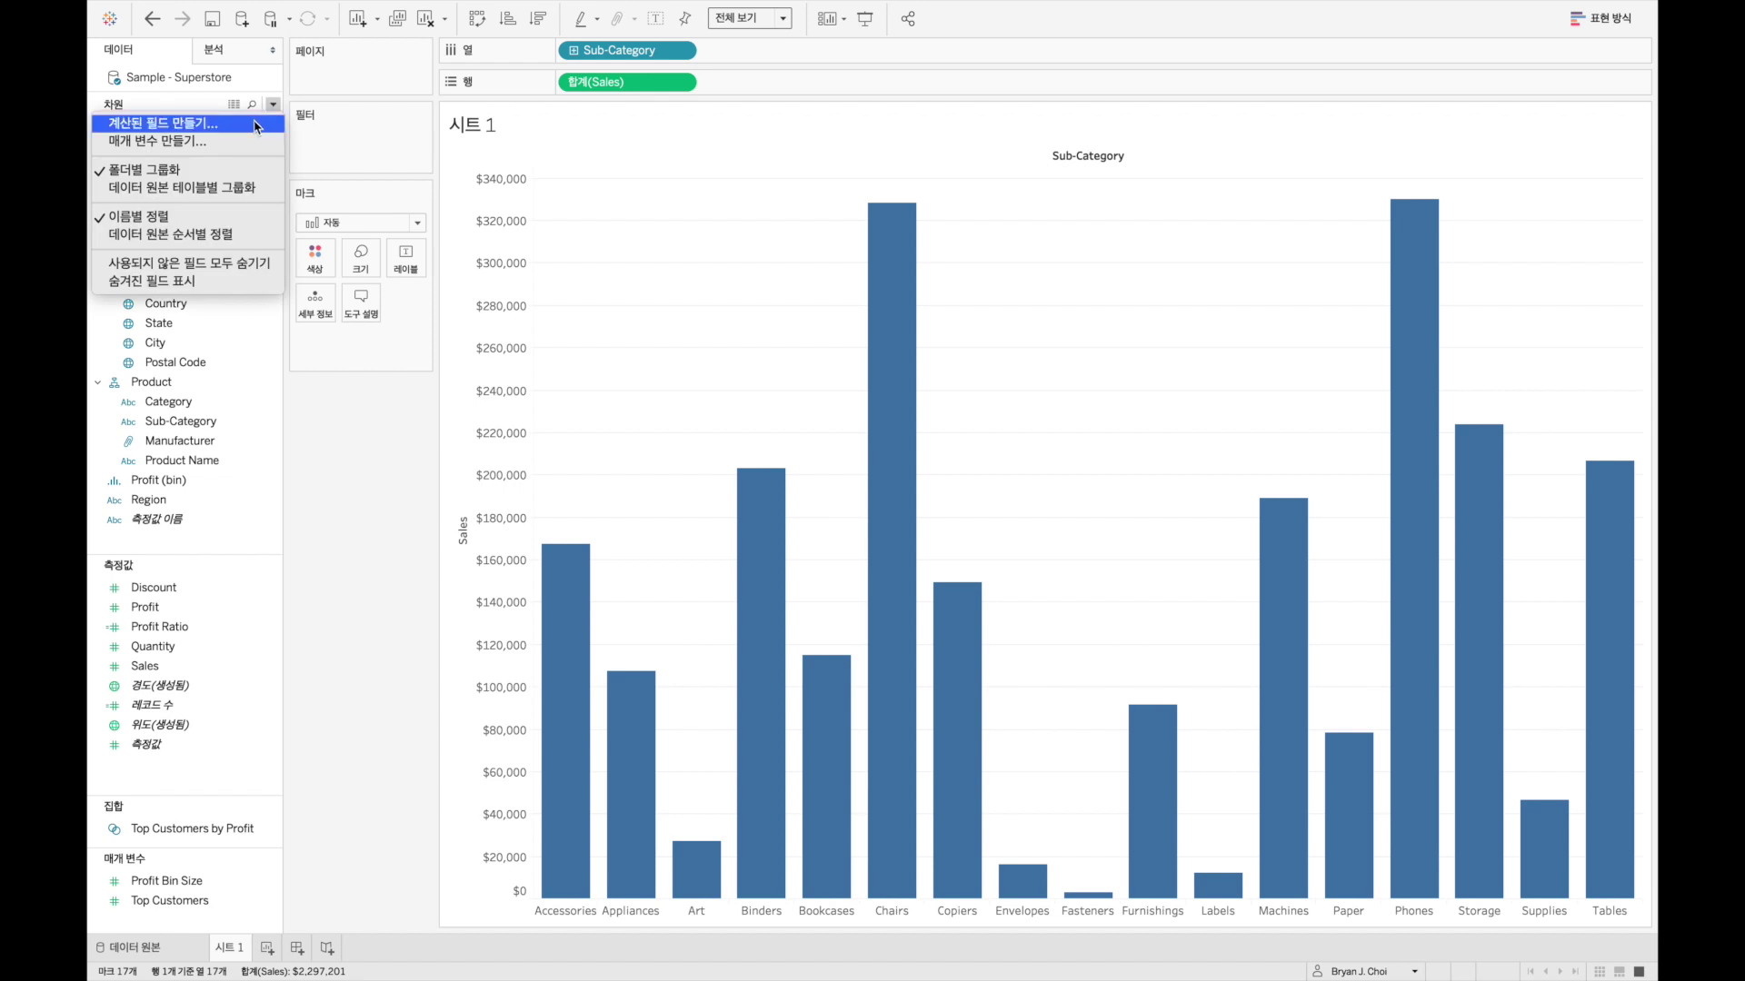
pyautogui.click(256, 127)
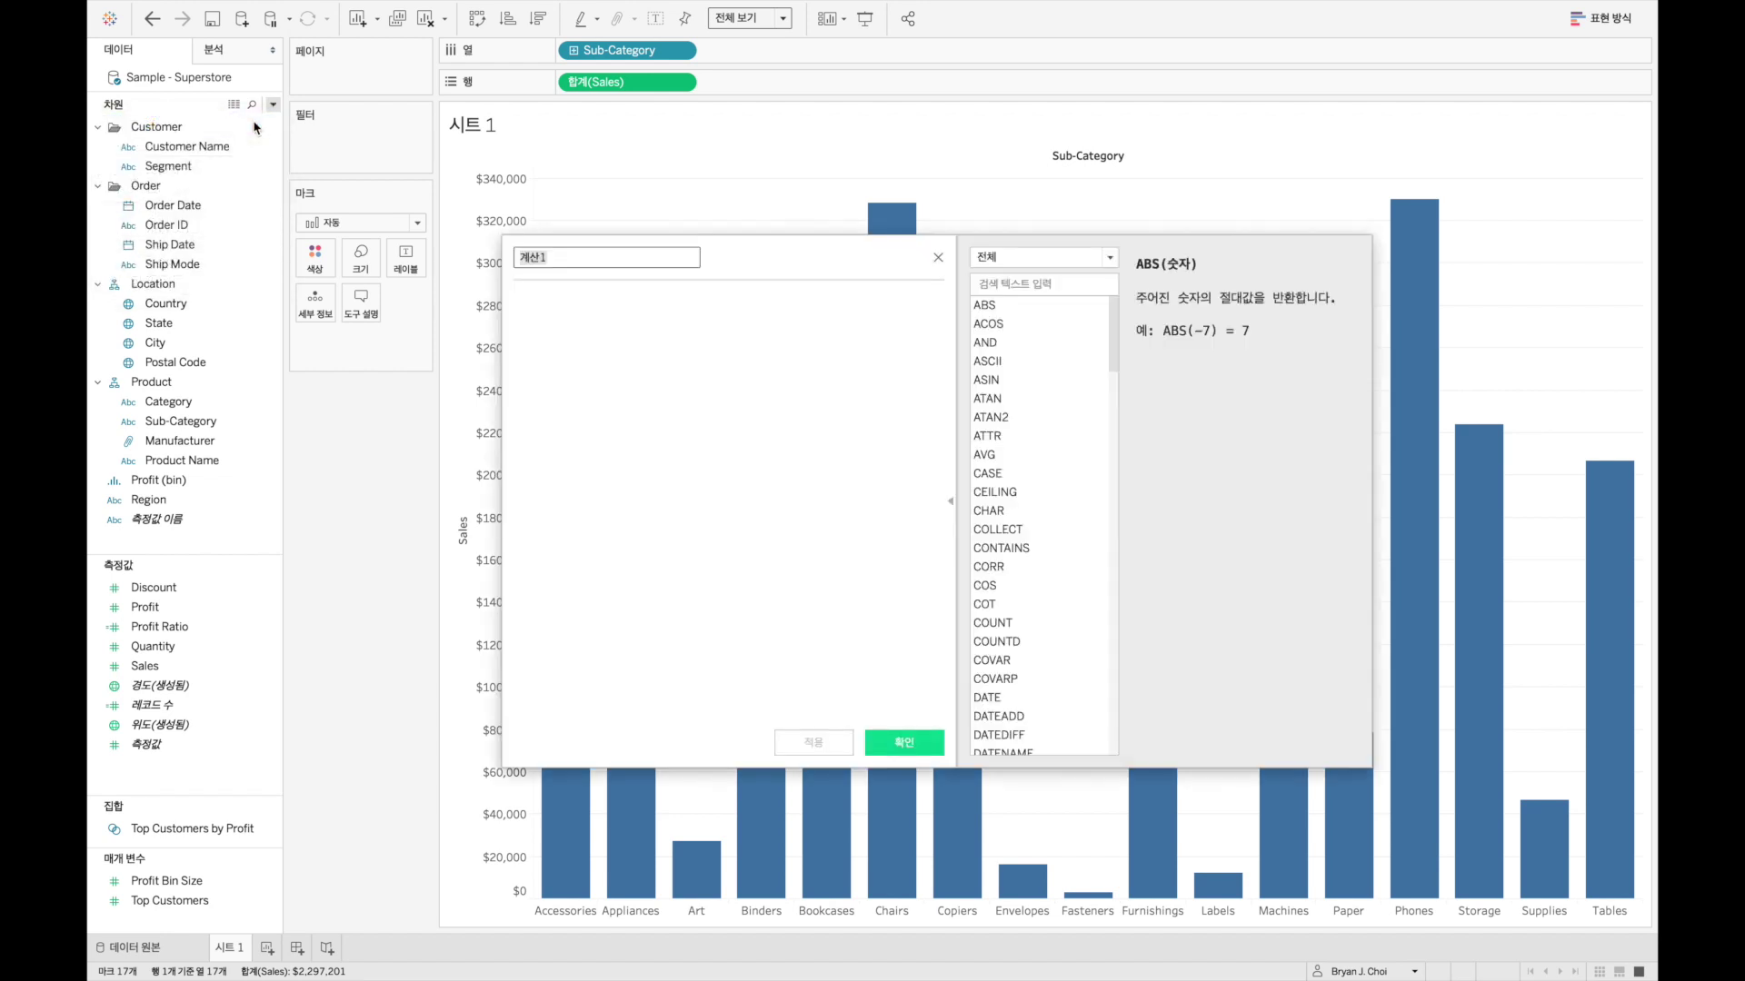
pyautogui.click(565, 380)
pyautogui.write('IF')
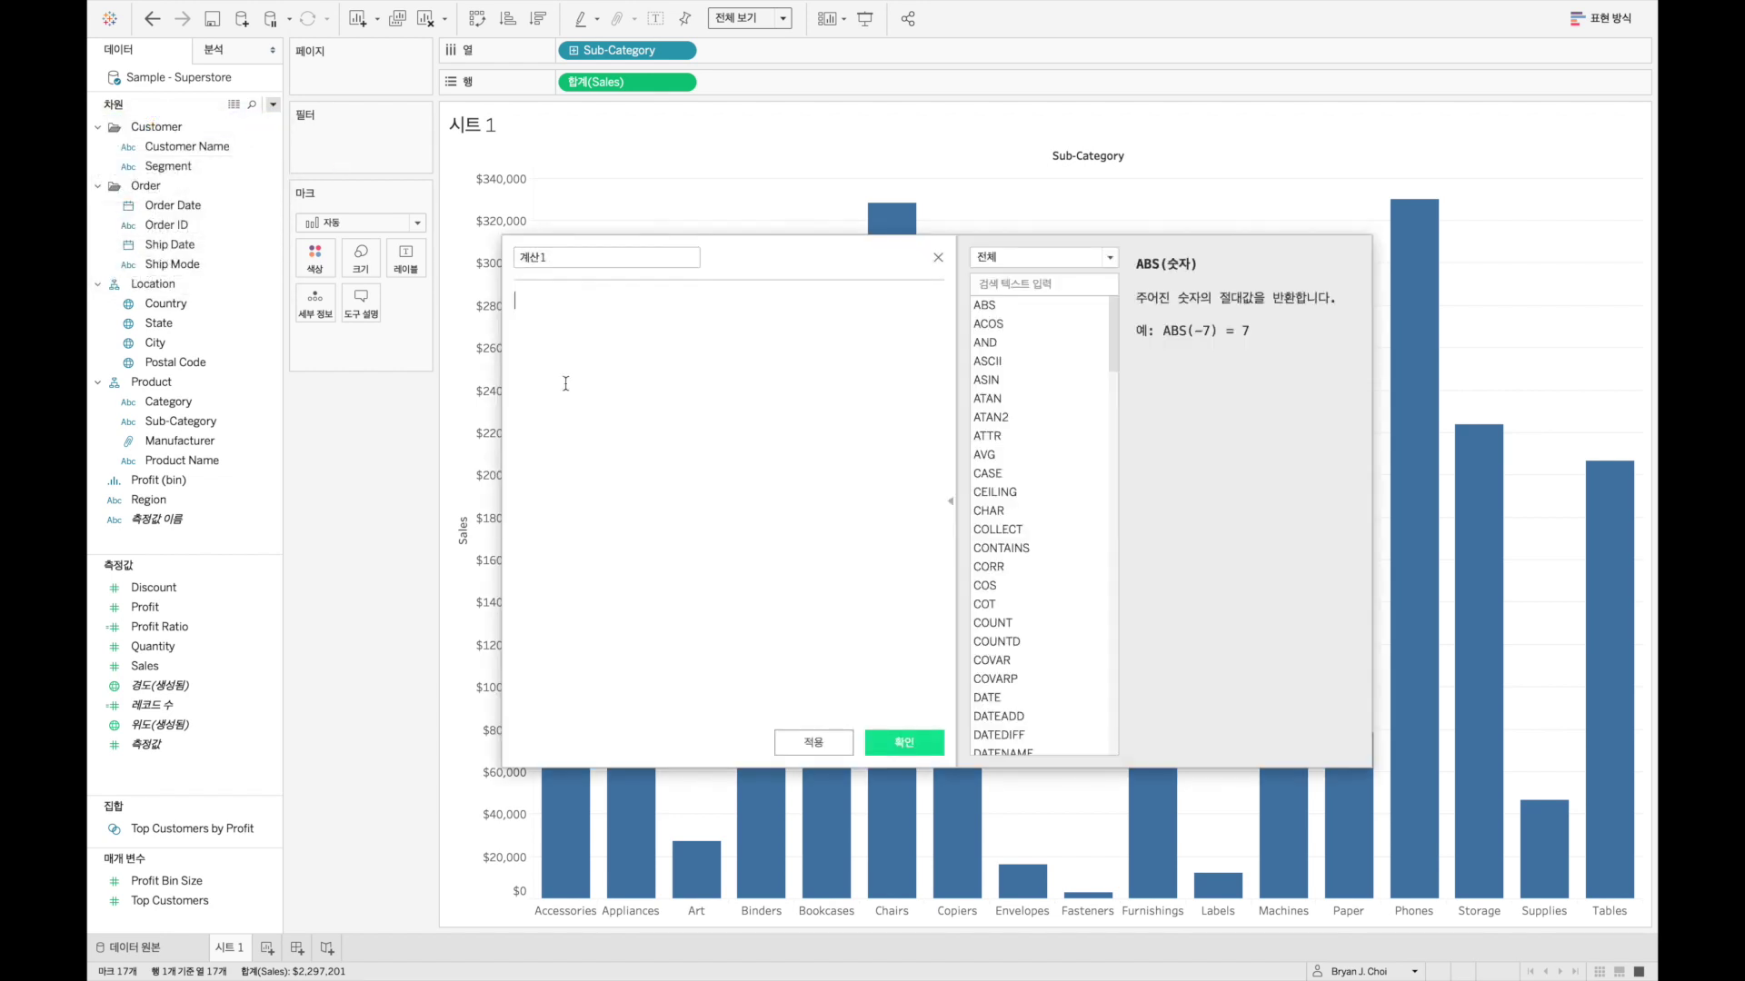
pyautogui.write(' SUM(s')
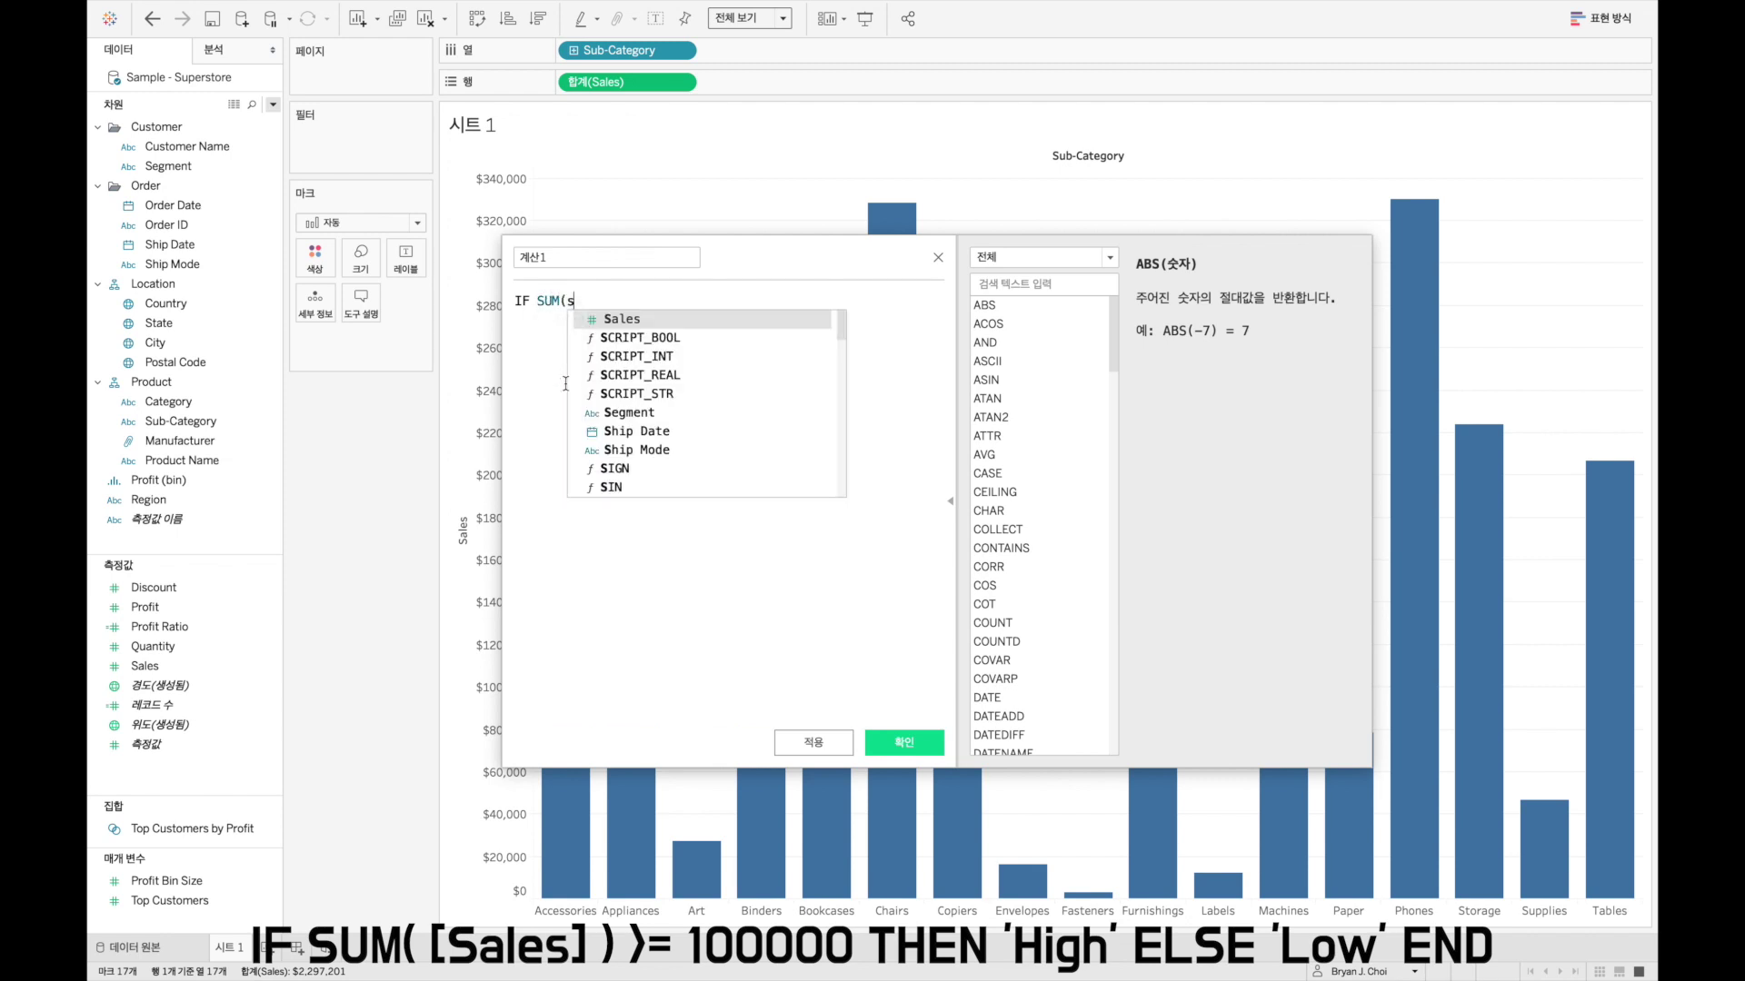
pyautogui.press('Return')
pyautogui.write(') >= 1')
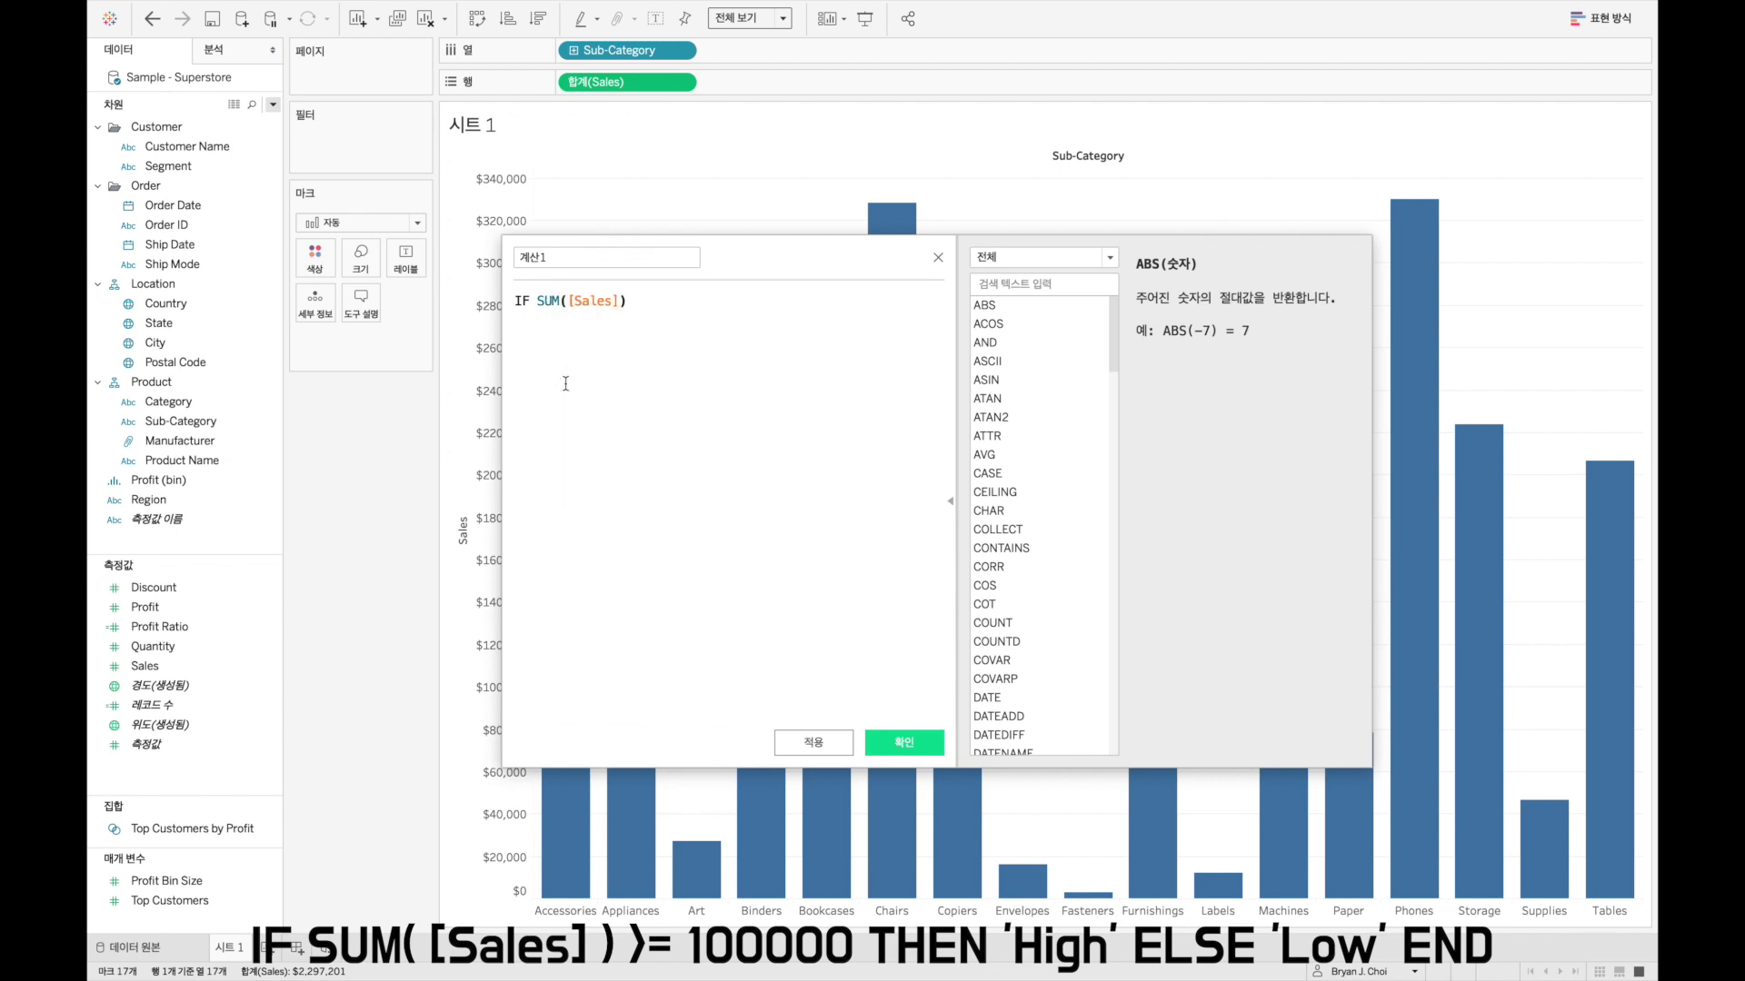
pyautogui.write('00000 T')
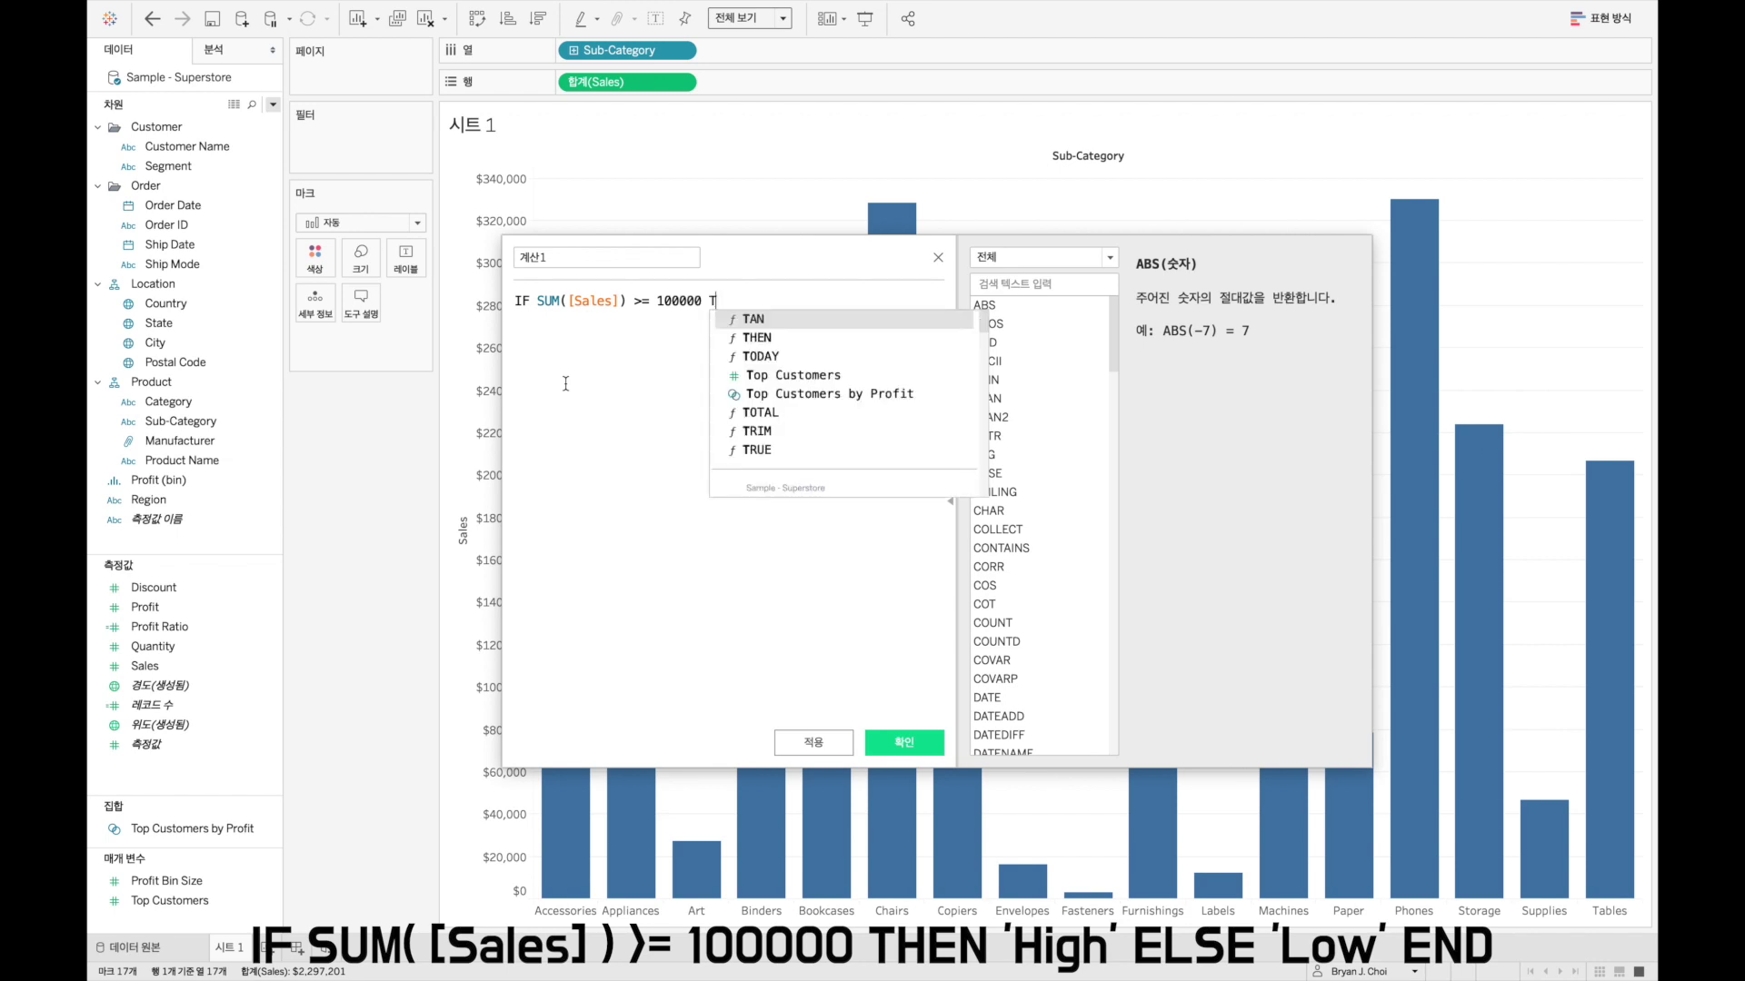
pyautogui.write("HEN 'Hiug")
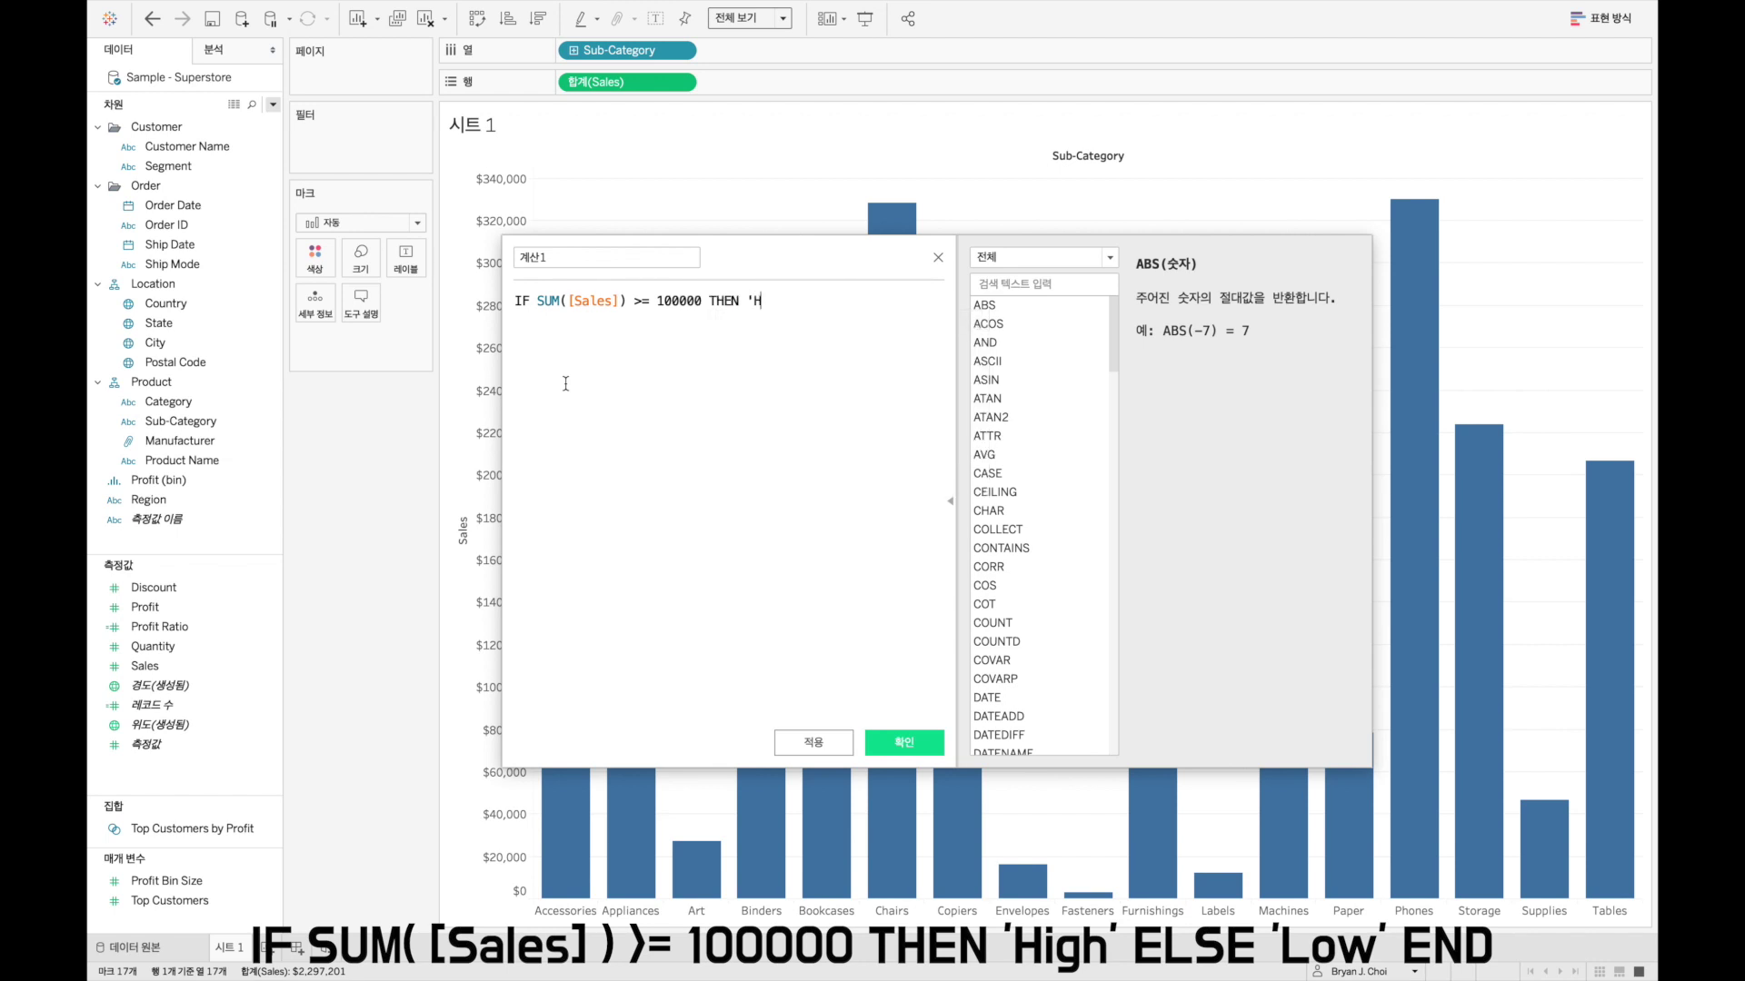
pyautogui.press('BackSpace')
pyautogui.press('BackSpace')
pyautogui.write("gh' ELS")
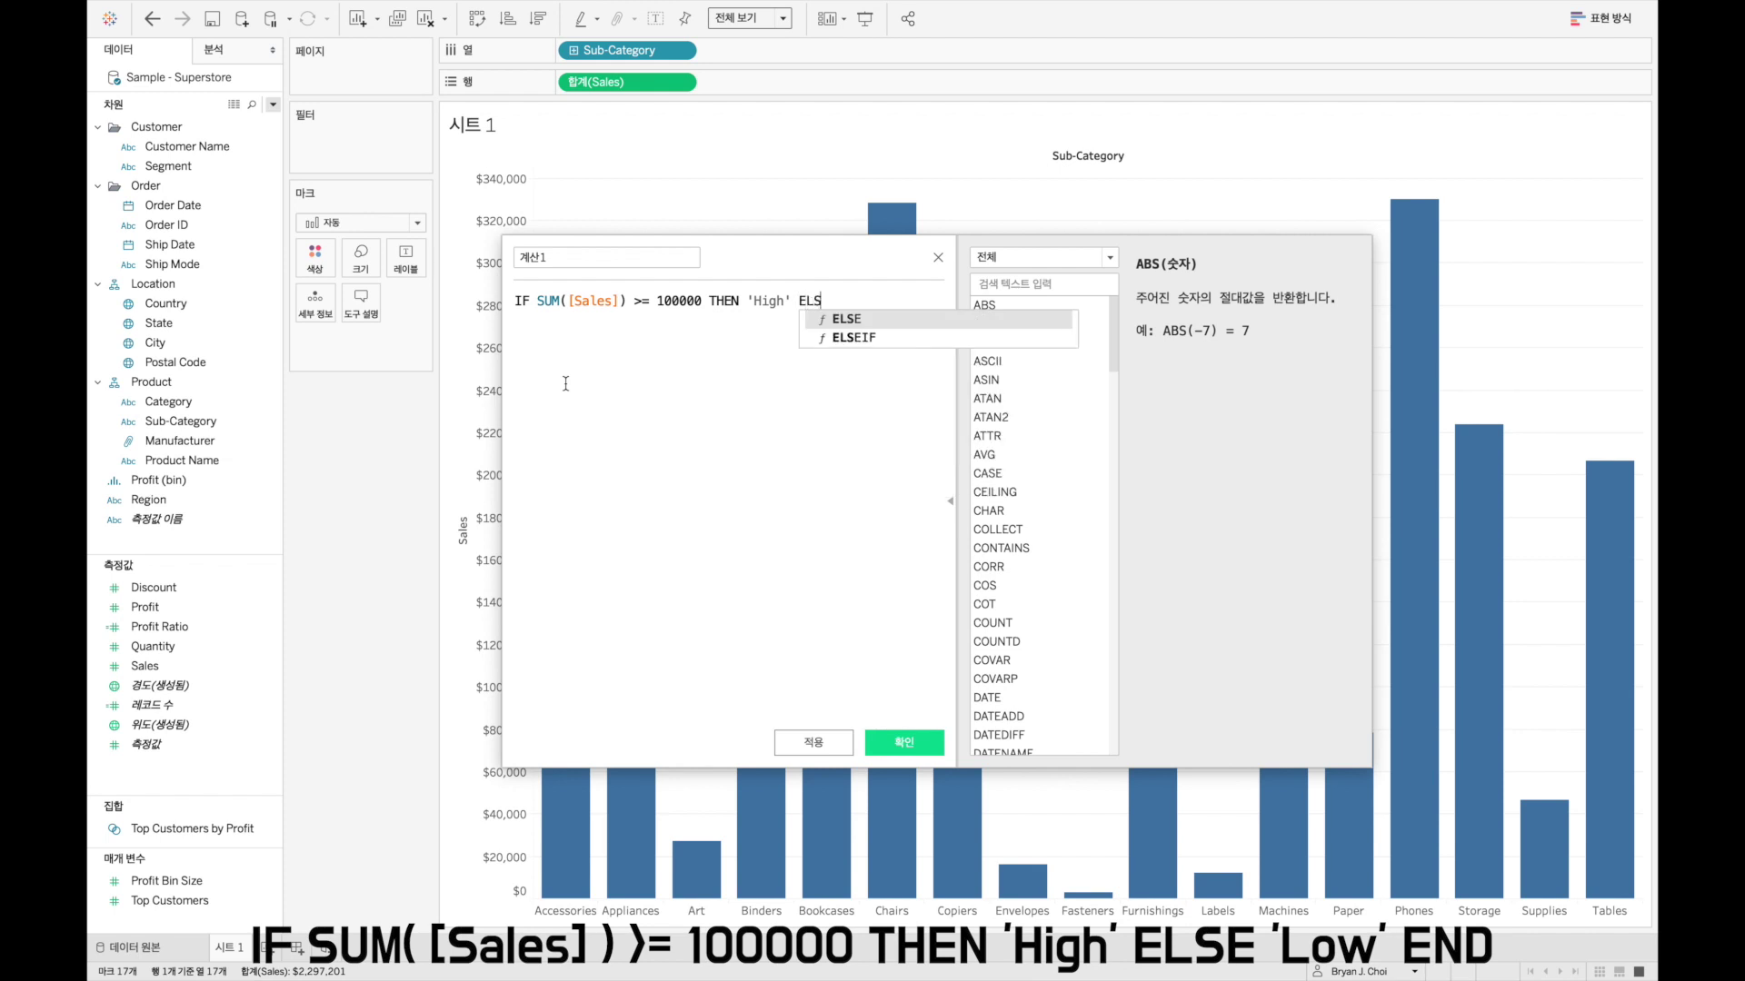
pyautogui.write("E 'Low'")
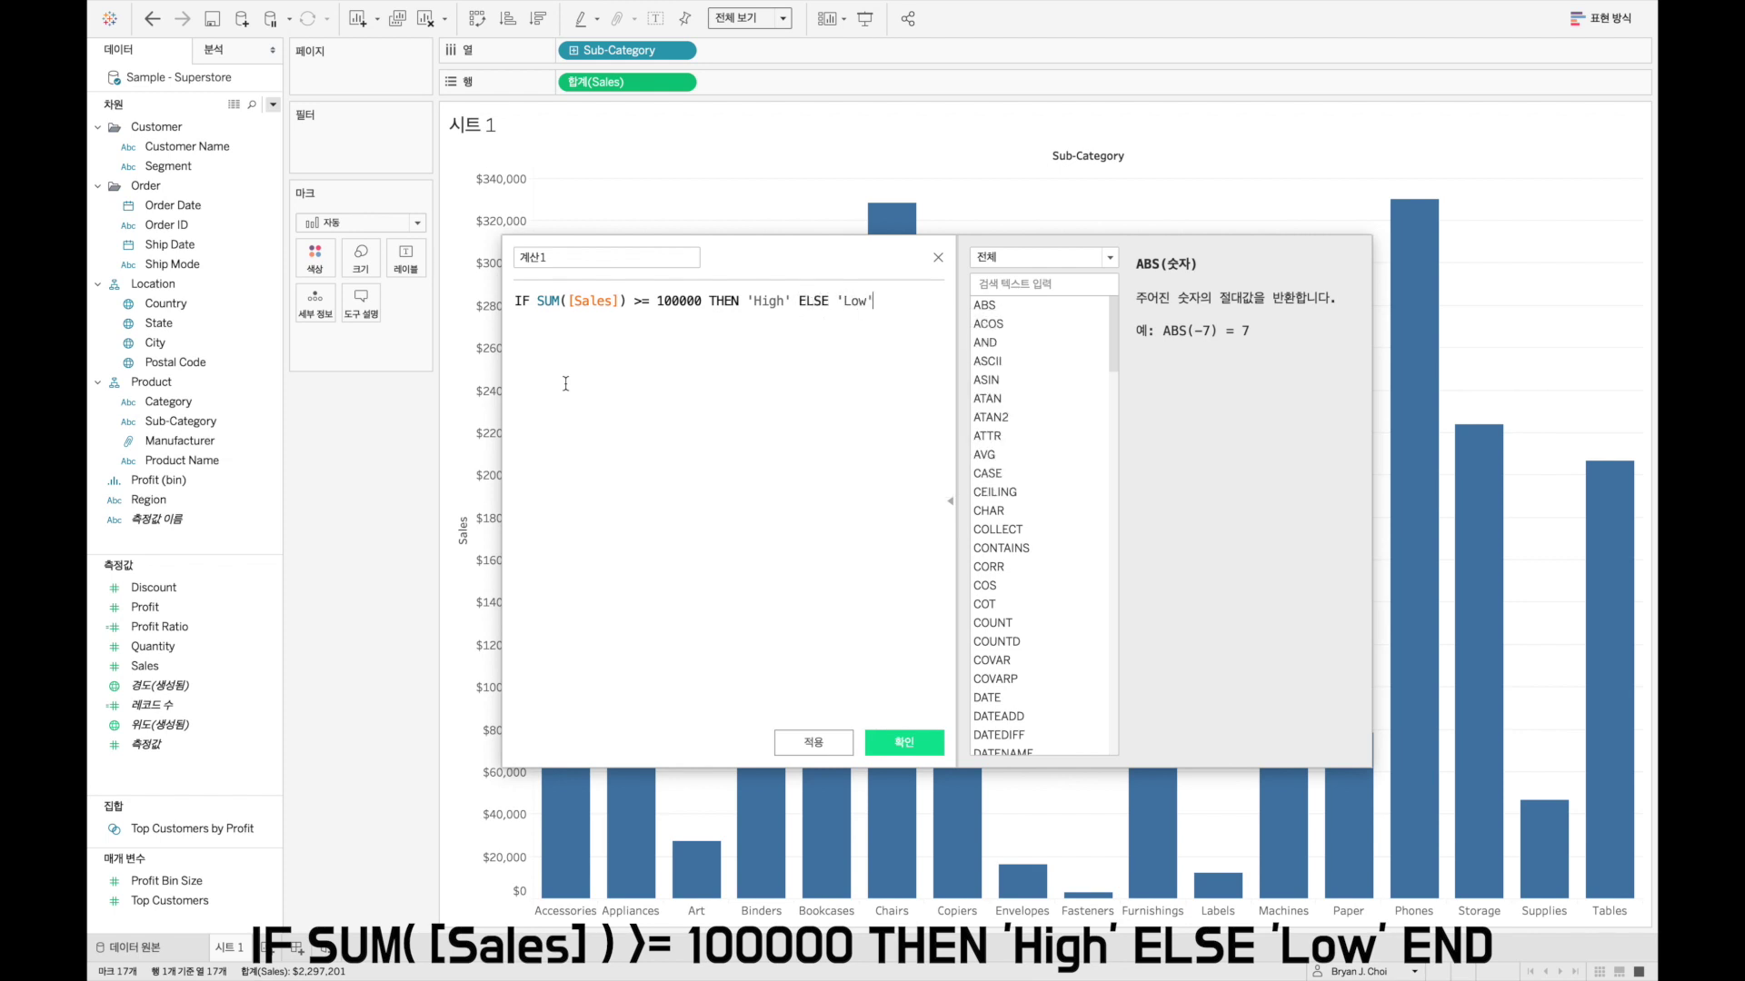
pyautogui.write(' END')
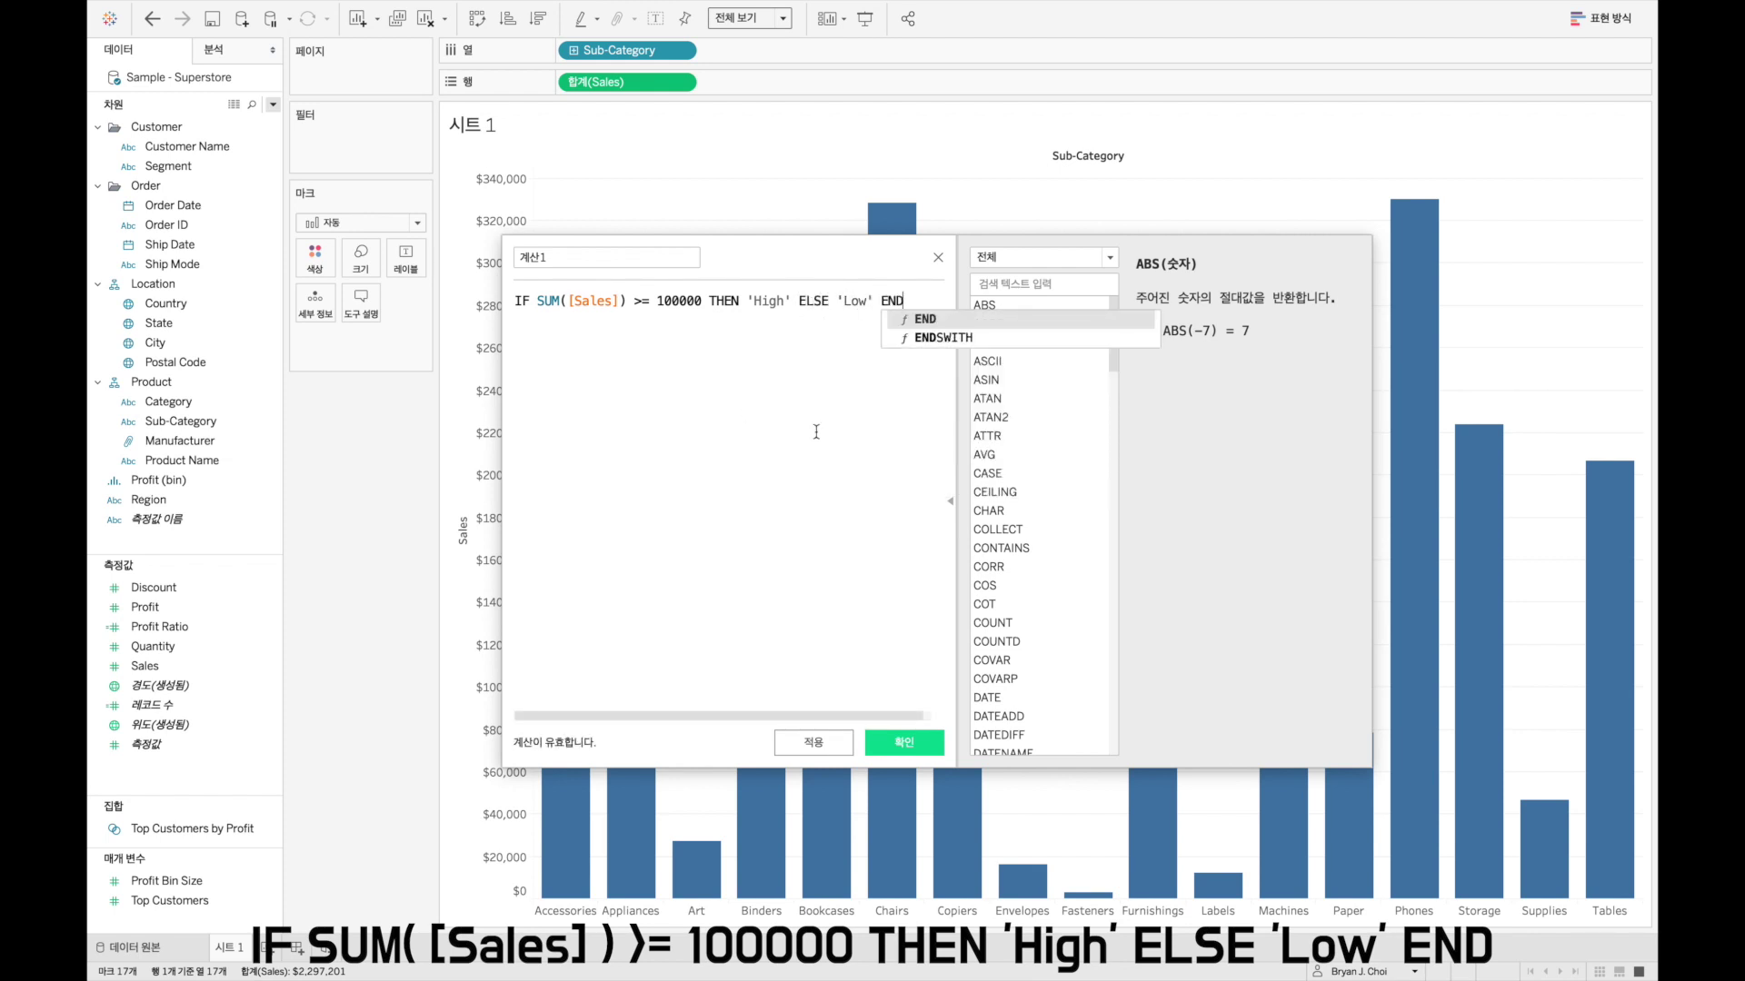
# Step: Hide the function reference, make the calculation editor wider and shorter, and enlarge the formula text for reading
pyautogui.click(950, 501)
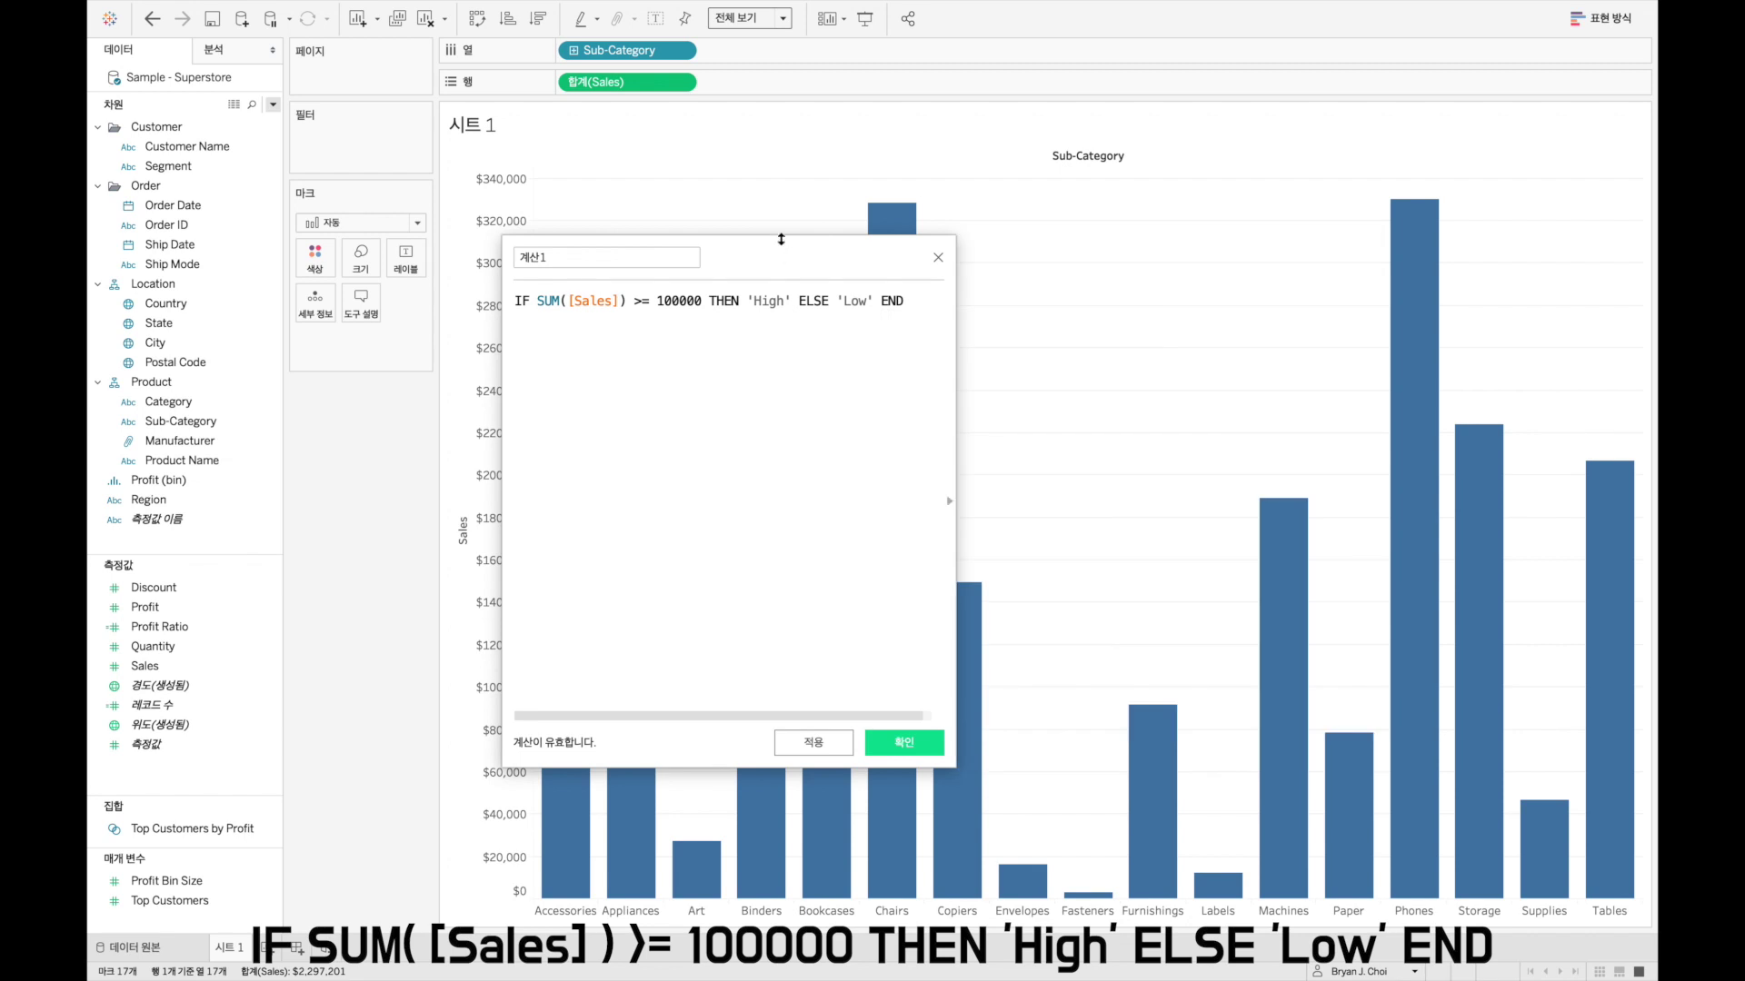
pyautogui.moveTo(782, 238); pyautogui.dragTo(614, 214)
pyautogui.moveTo(813, 355); pyautogui.dragTo(1460, 355)
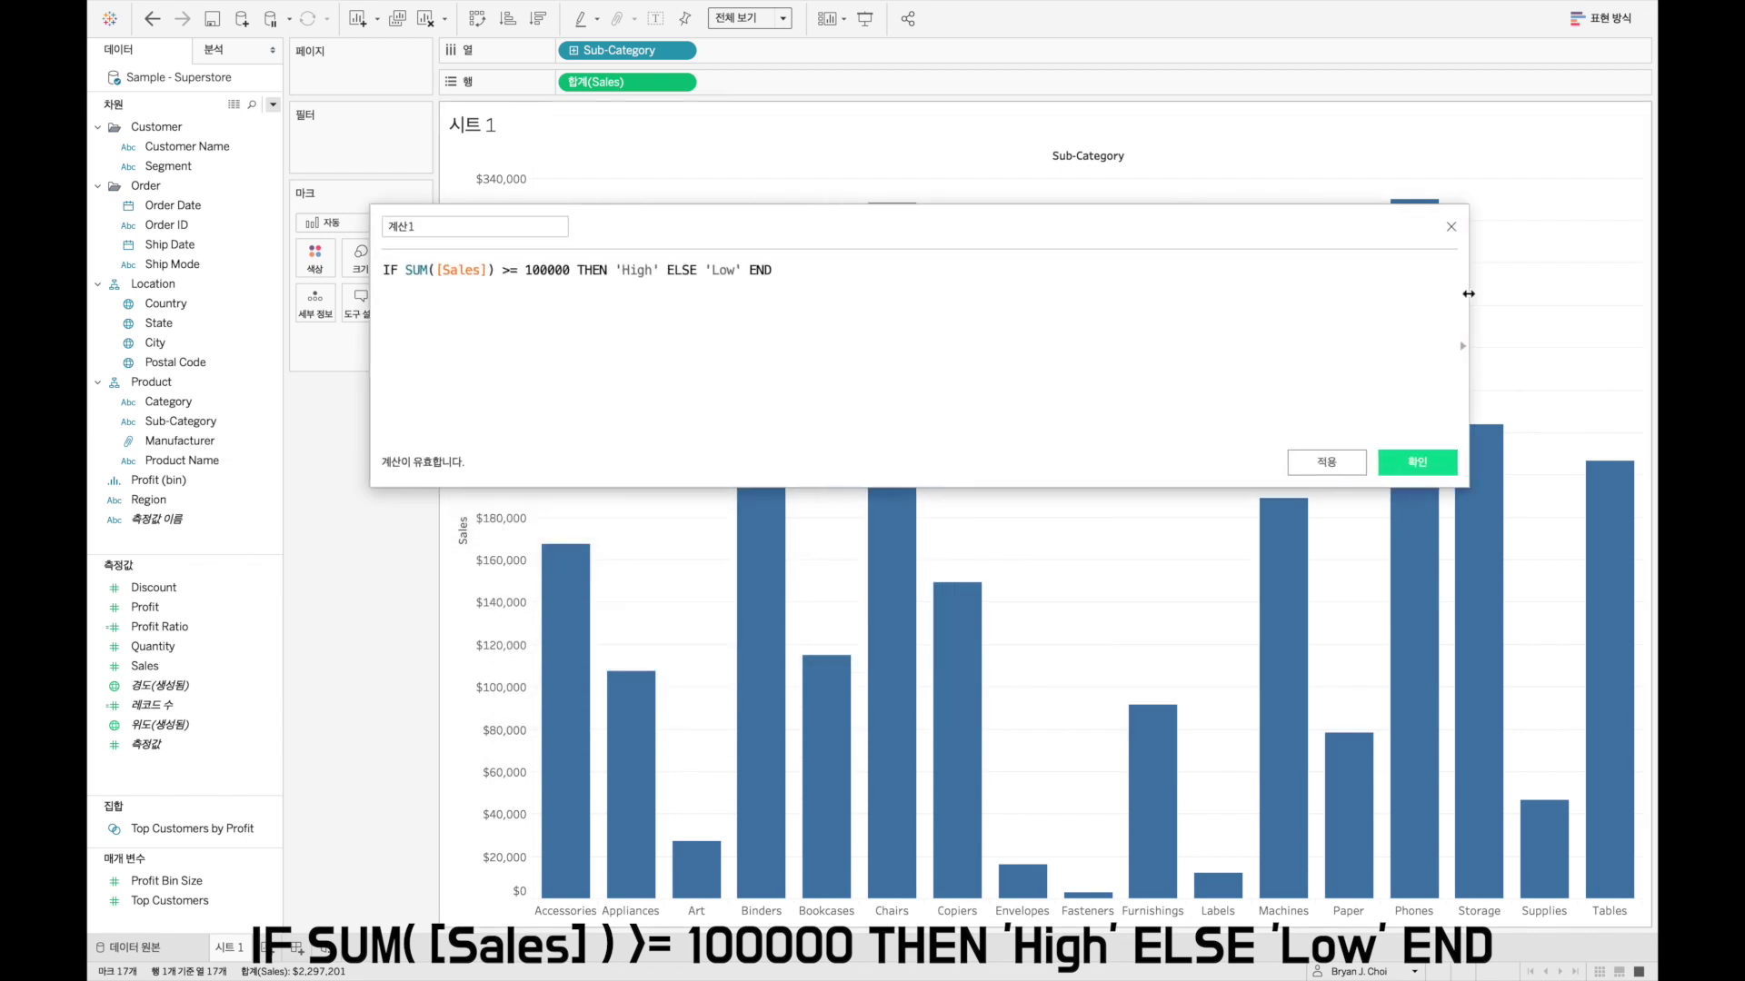
pyautogui.hotkey('ctrl', 'a')
pyautogui.scroll(5, 1007, 272)
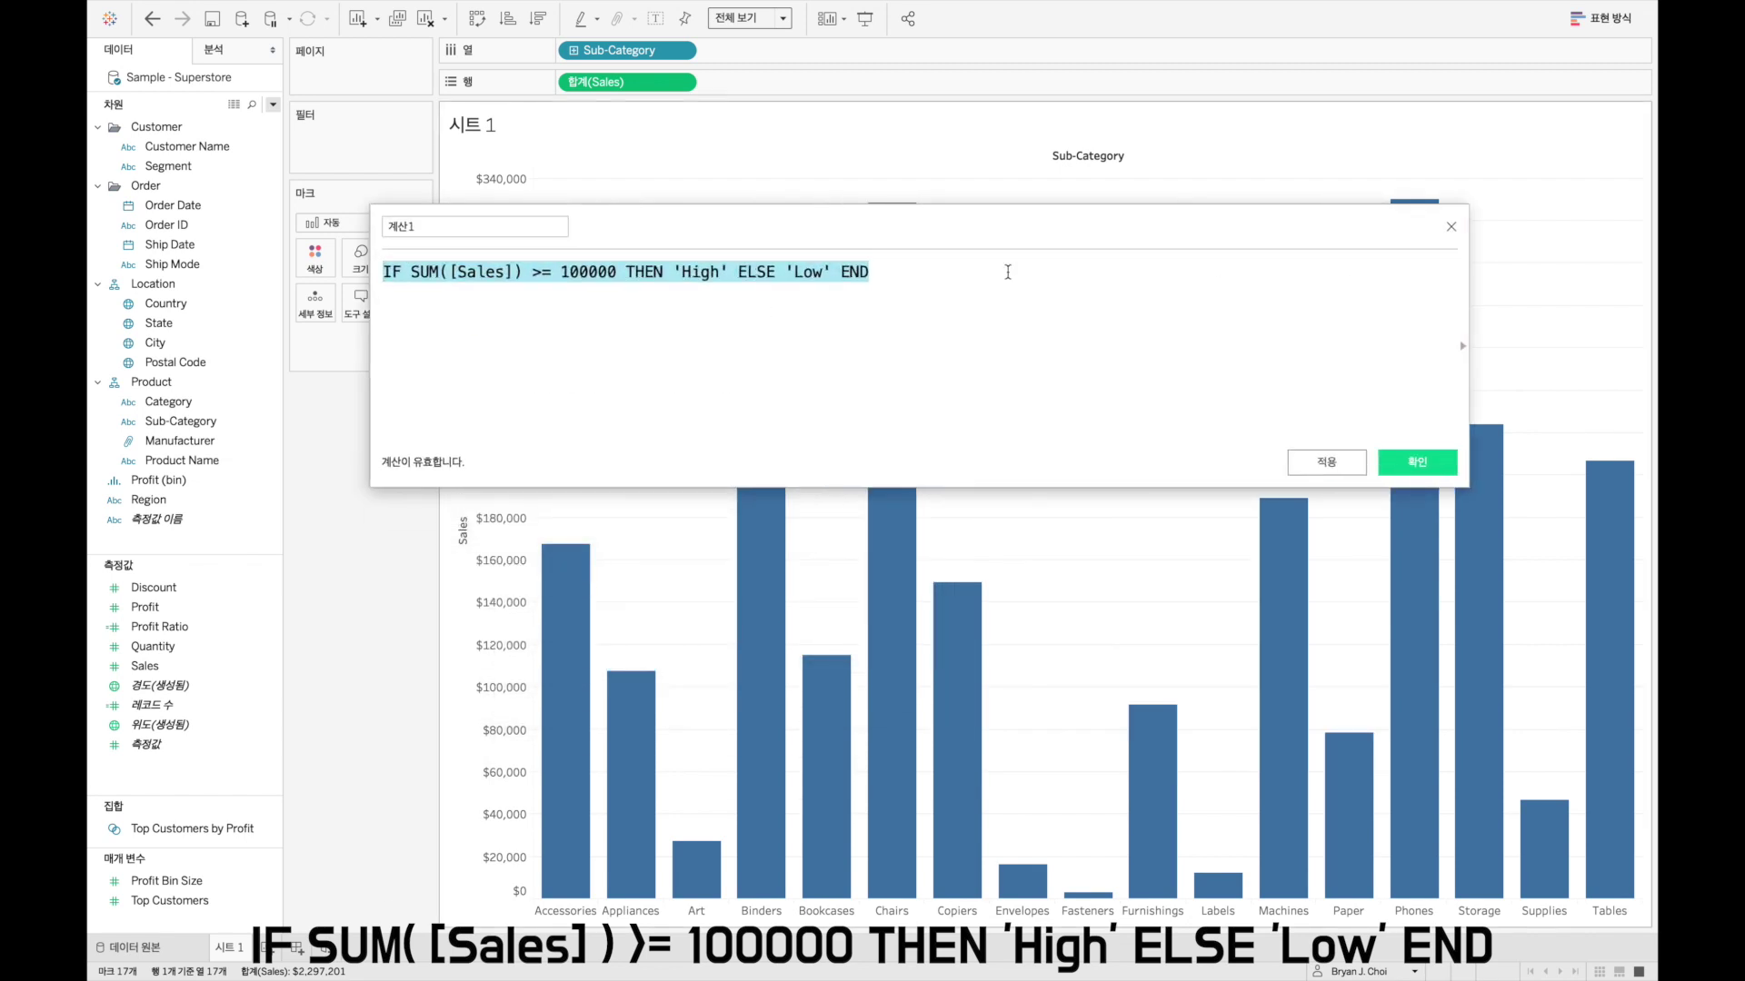
pyautogui.scroll(1, 1007, 271)
pyautogui.click(1202, 275)
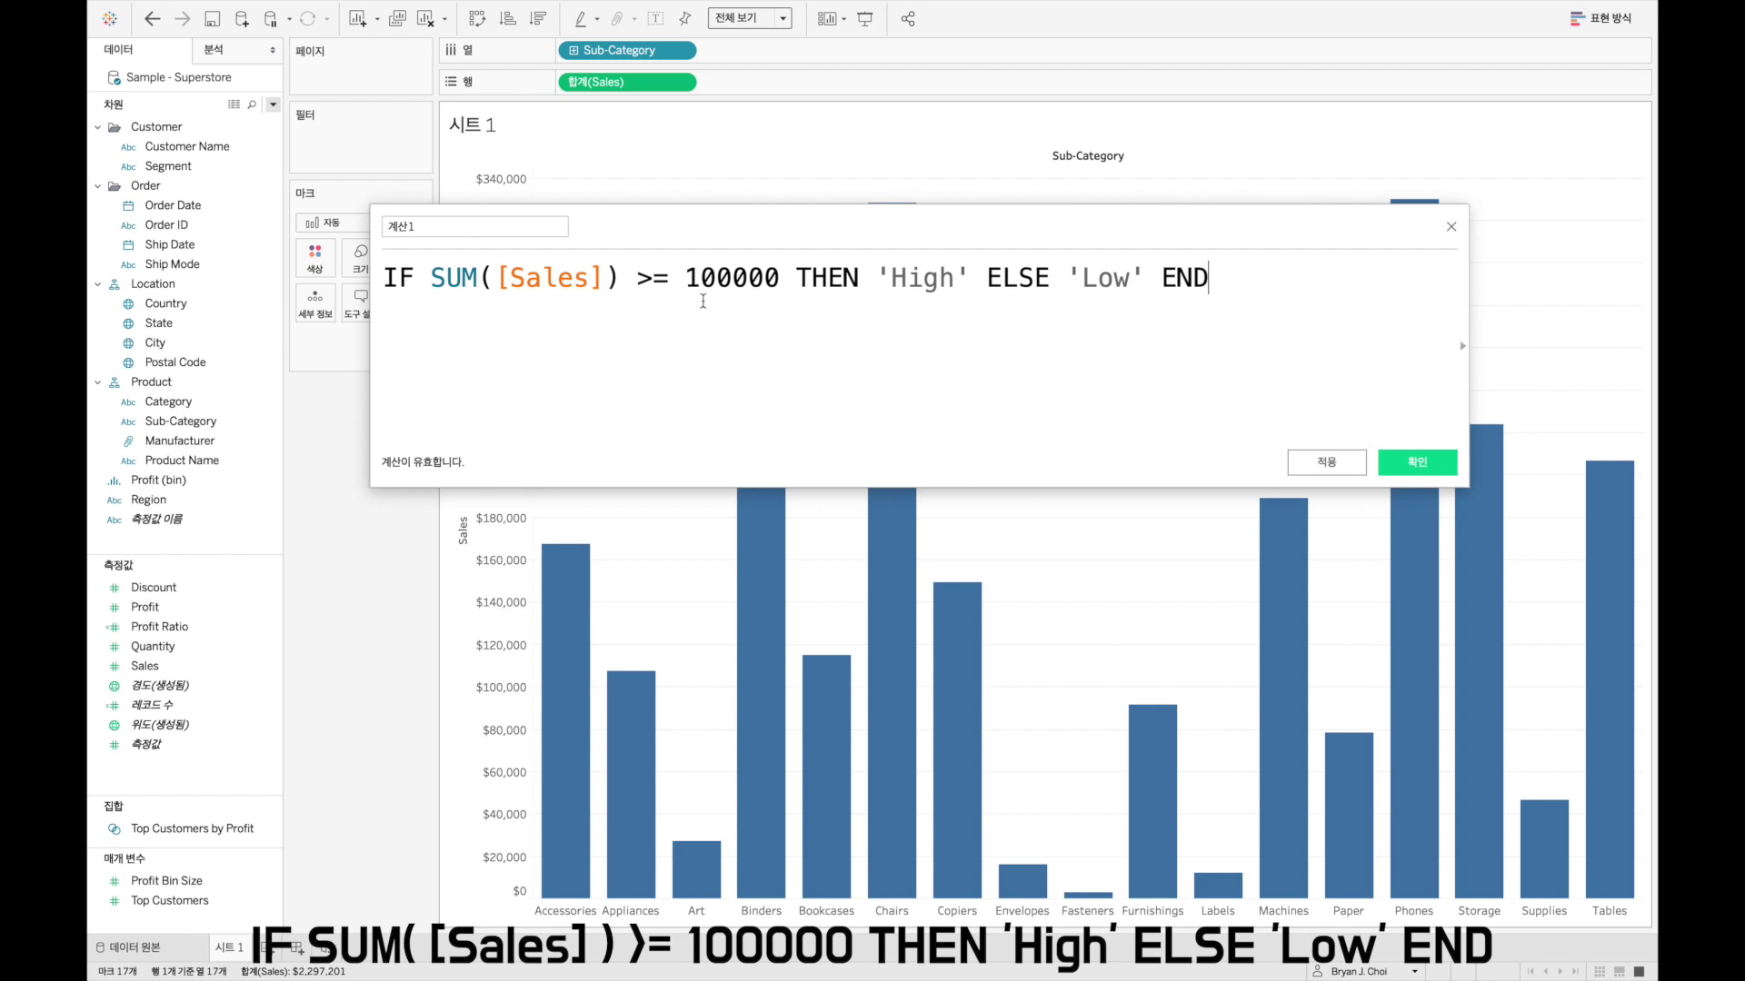
pyautogui.click(531, 284)
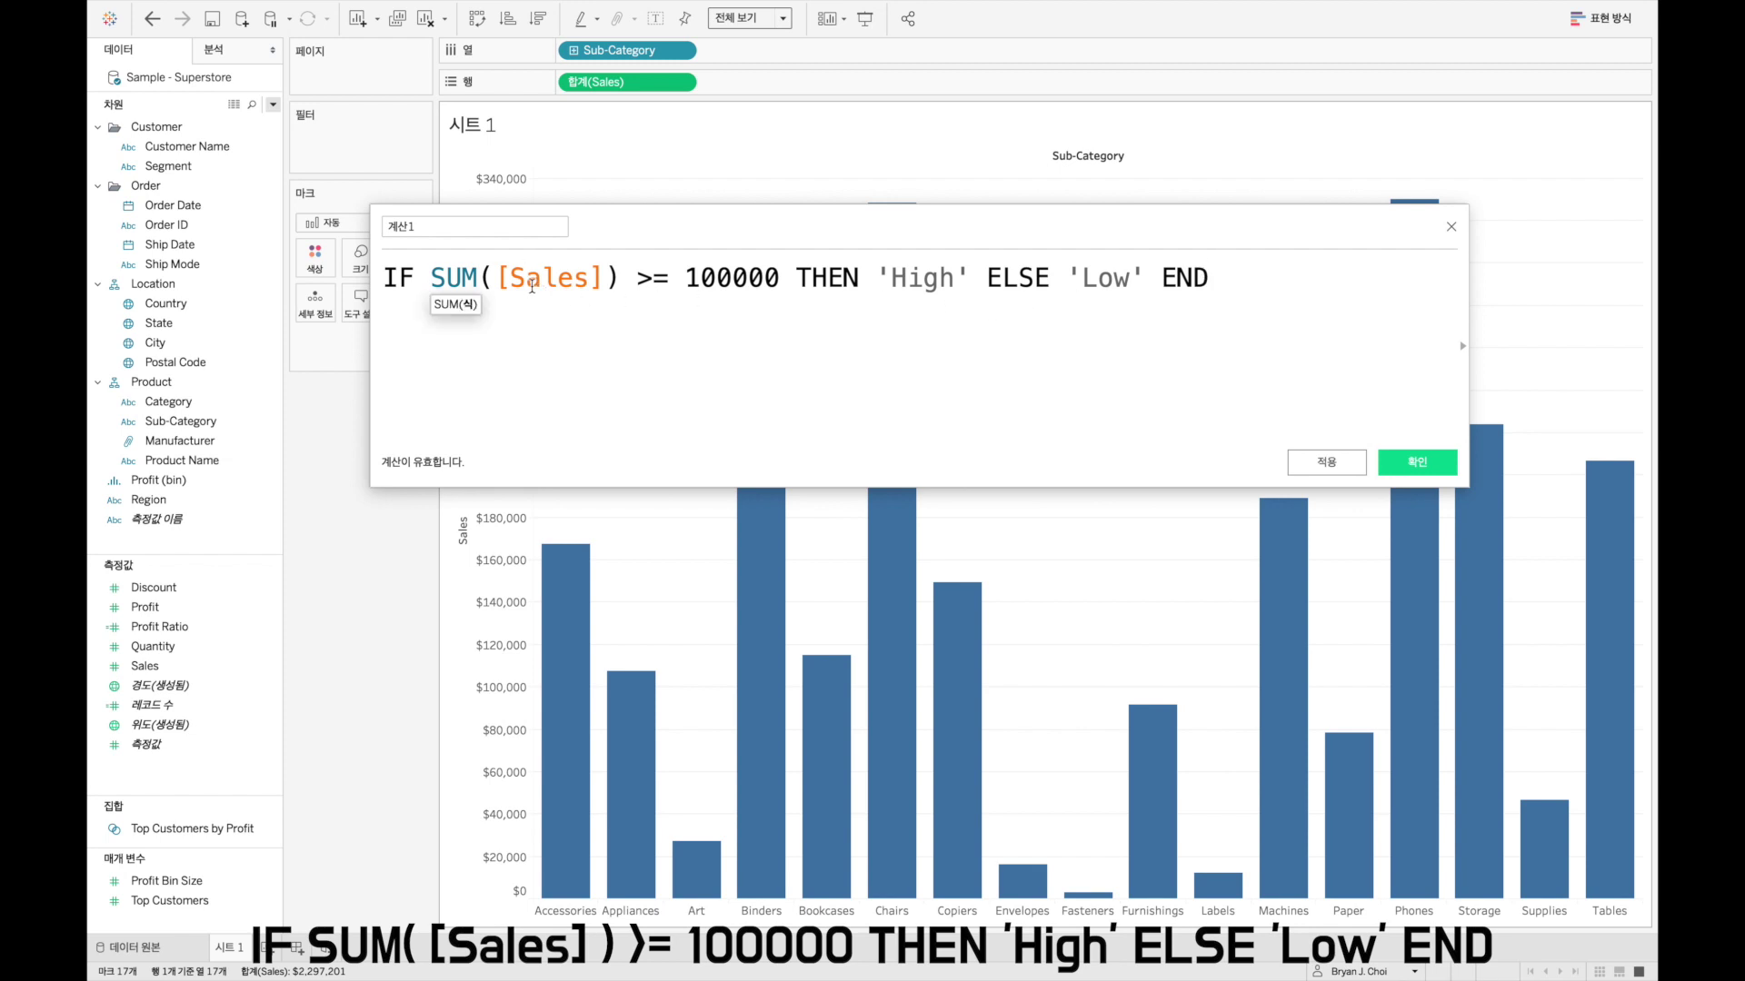
pyautogui.click(724, 284)
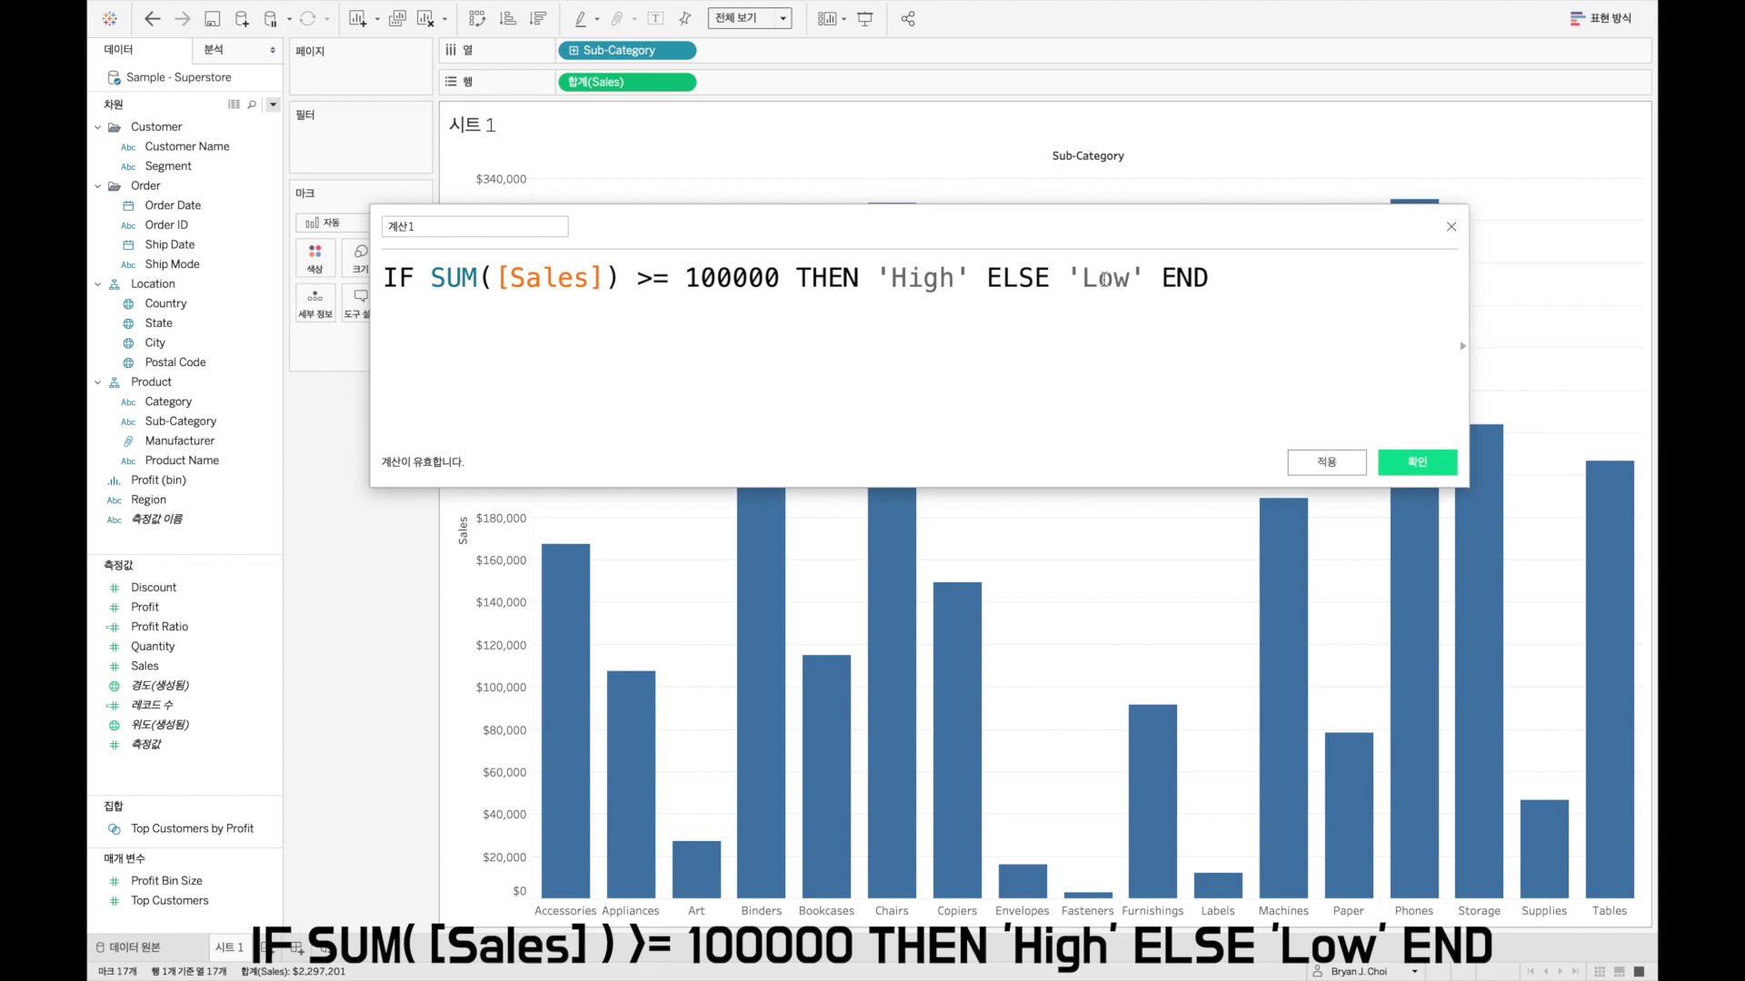
# Step: Name the calculated field "High / Low Sales" and save it
pyautogui.doubleClick(436, 231)
pyautogui.write('High / Low')
pyautogui.press('BackSpace')
pyautogui.press('BackSpace')
pyautogui.press('BackSpace')
pyautogui.write('Low Sales')
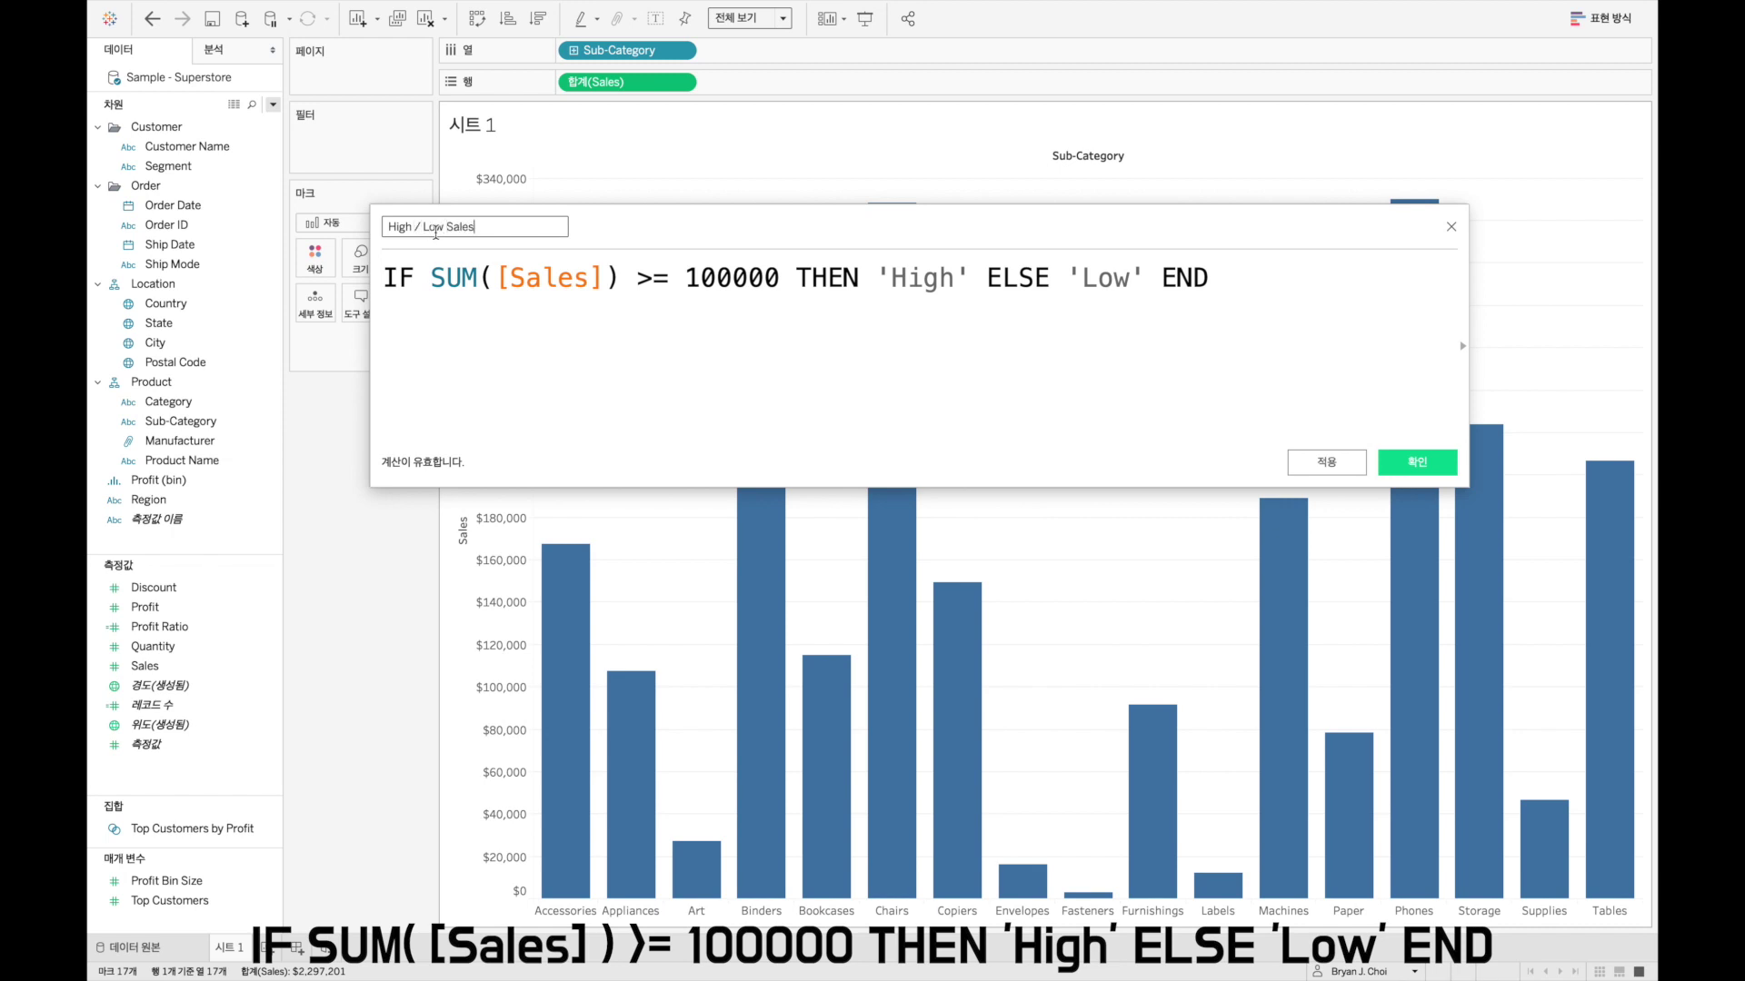
pyautogui.click(1406, 463)
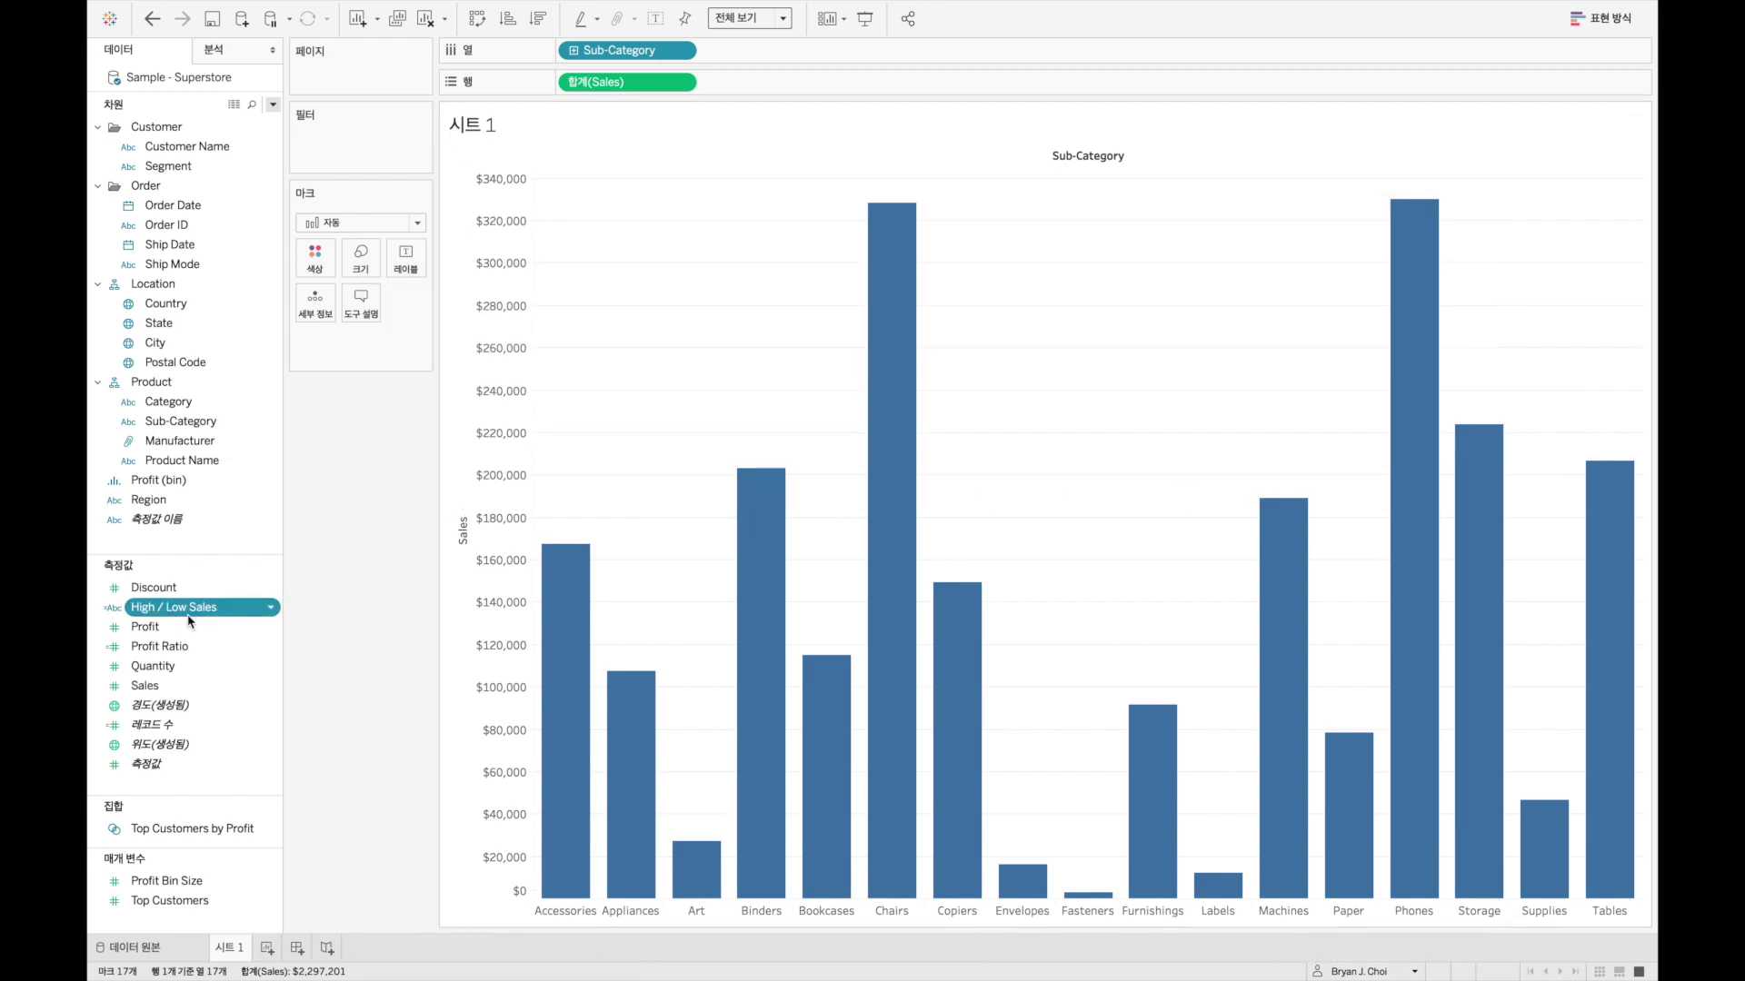
# Step: Colour the bars by High / Low Sales and briefly highlight the High and Low groups from the legend
pyautogui.moveTo(190, 620); pyautogui.dragTo(311, 272)
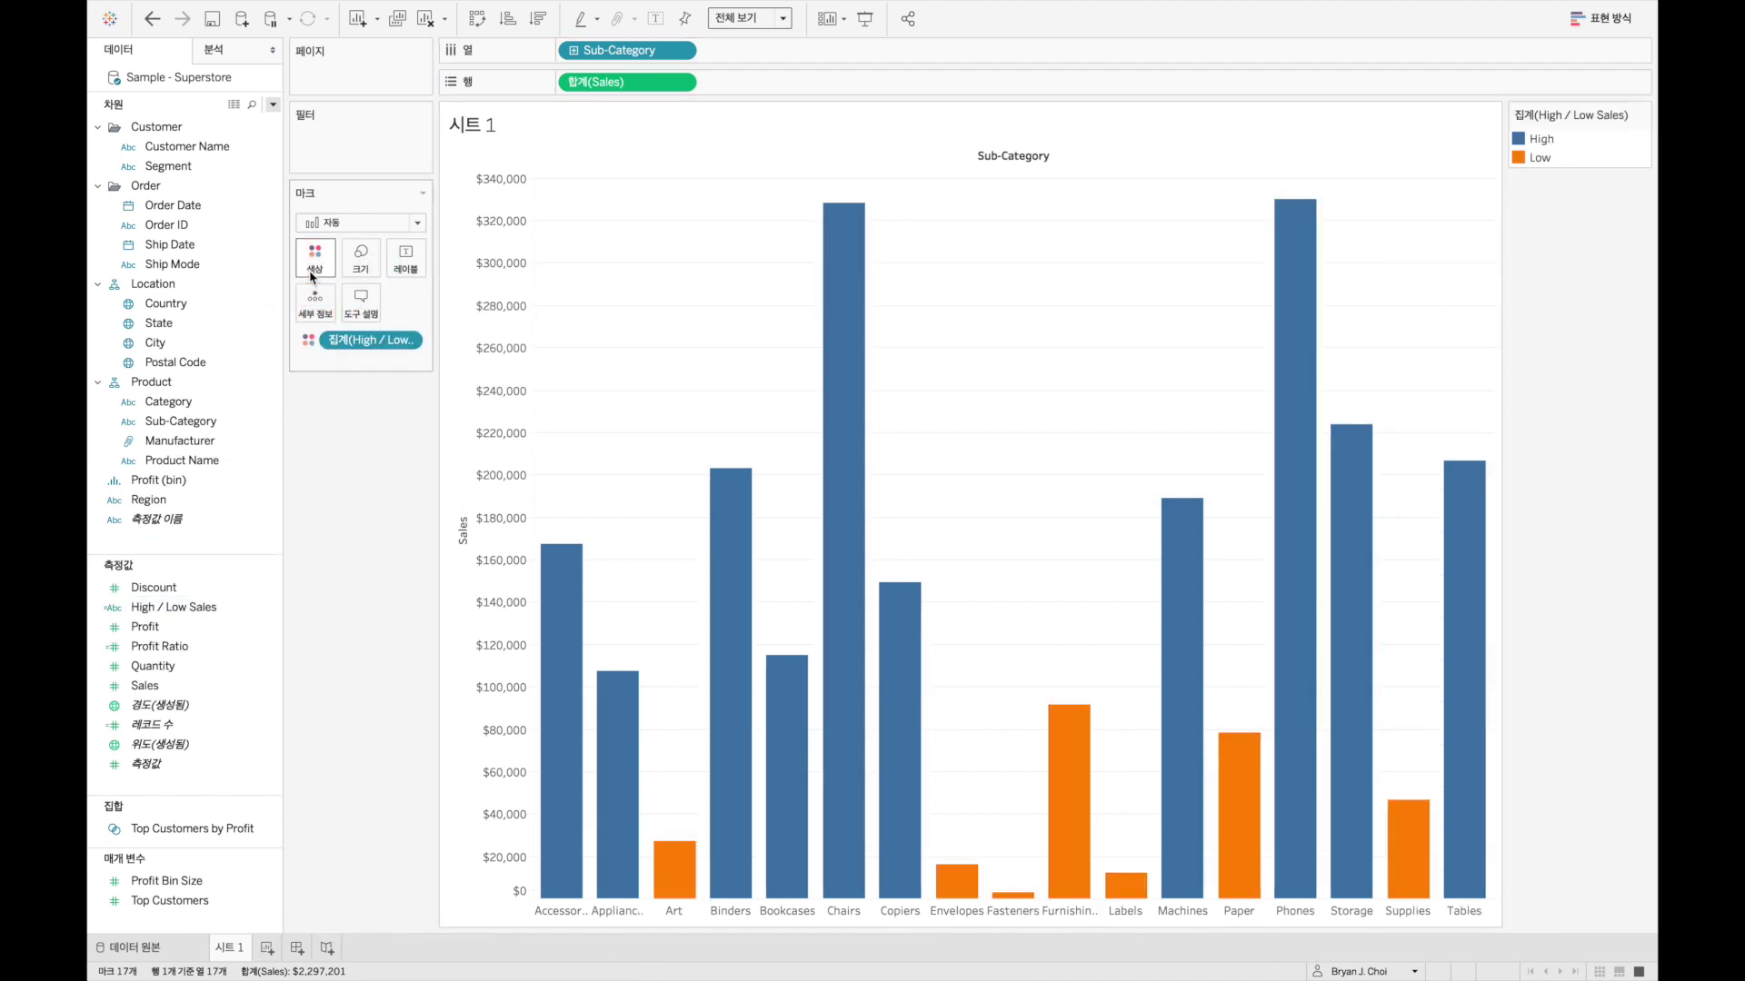
pyautogui.click(1552, 144)
pyautogui.click(1548, 159)
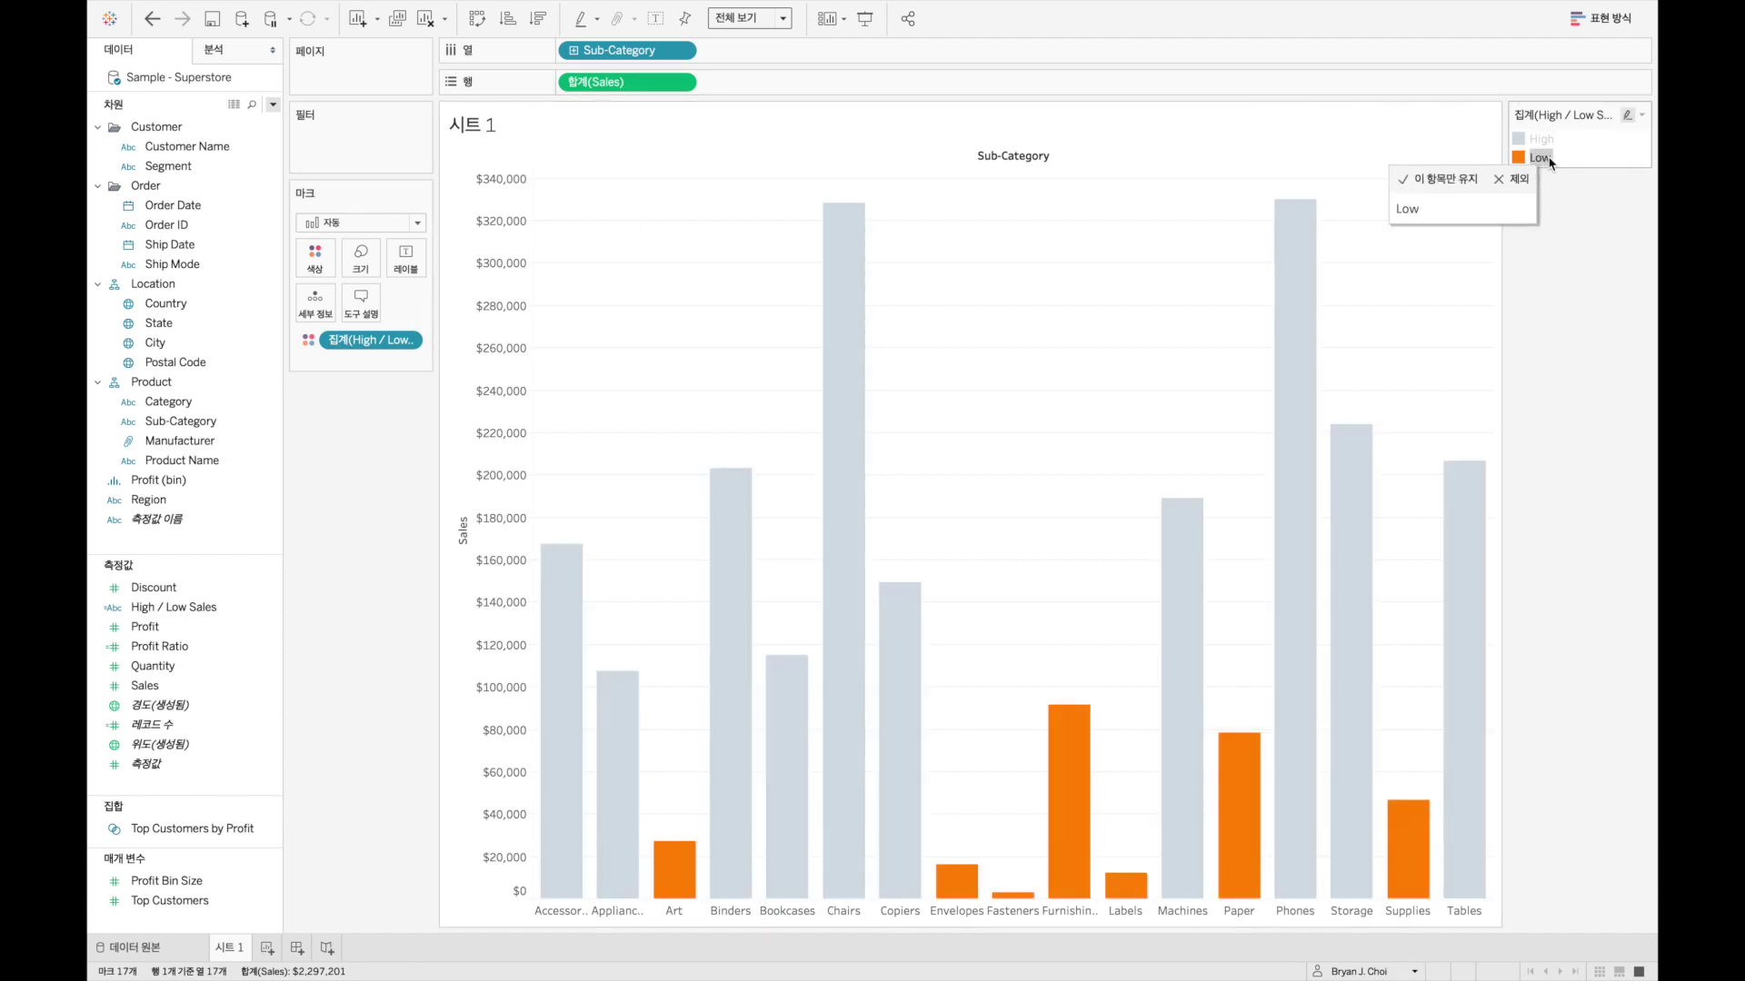
pyautogui.click(1127, 289)
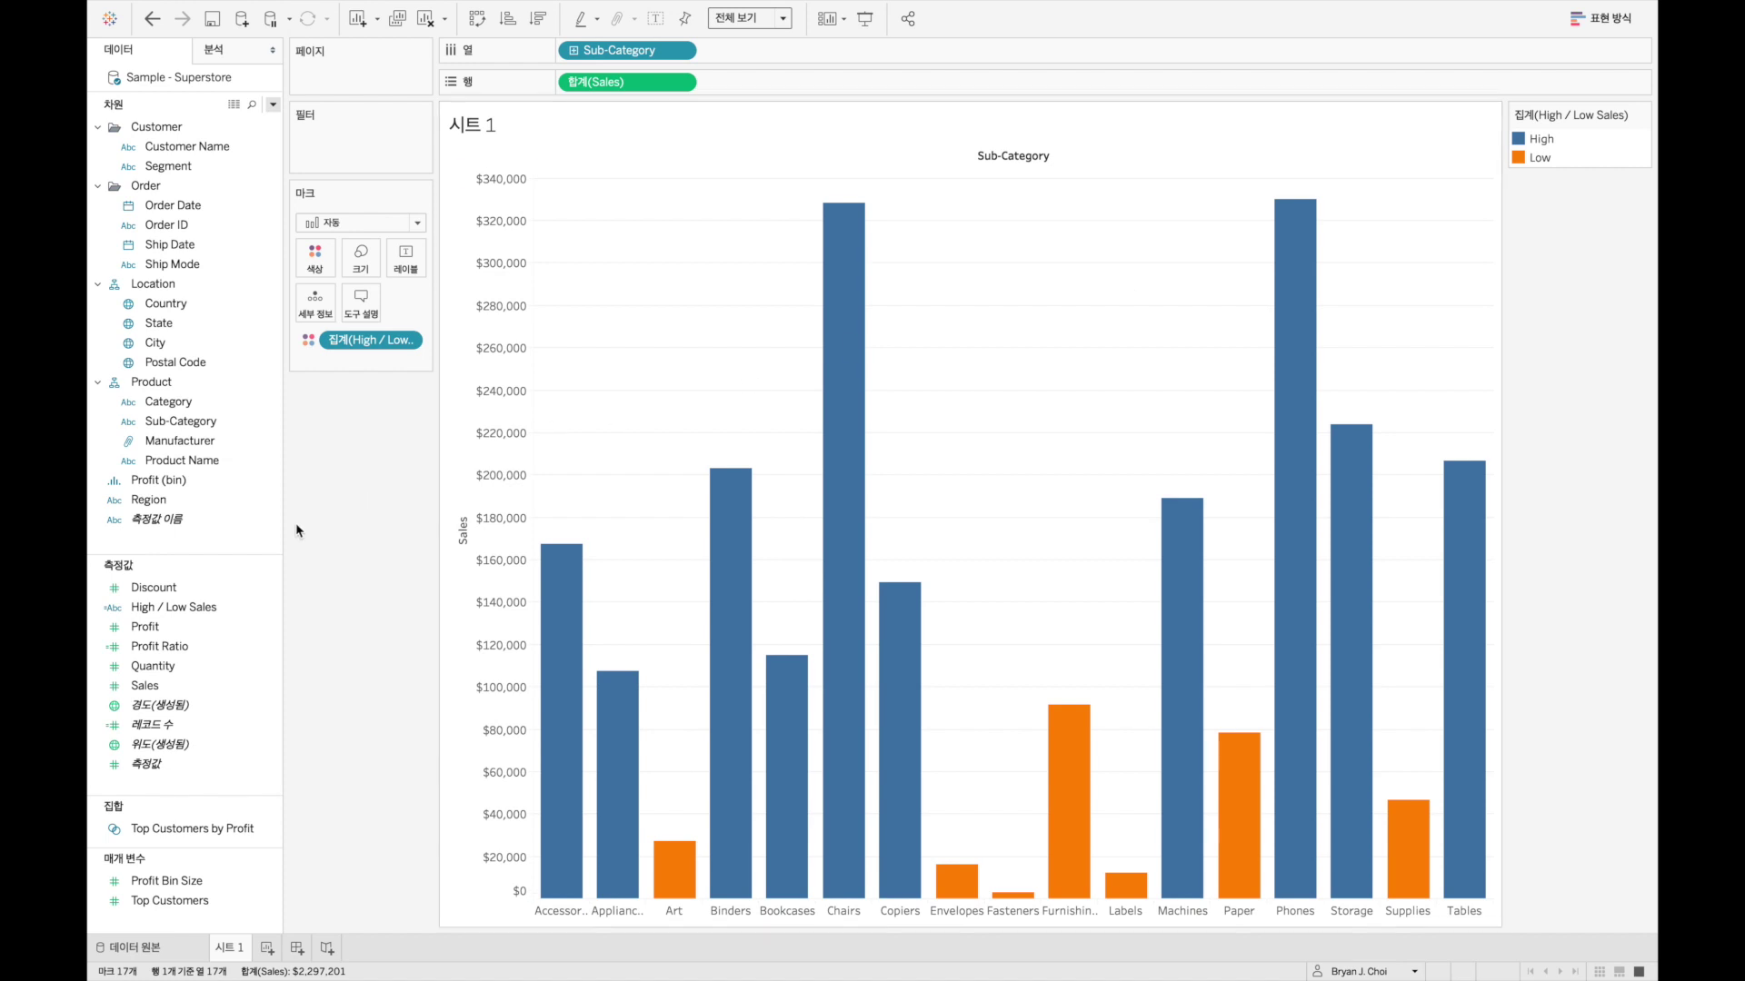
# Step: Open the High / Low Sales calculation for editing and examine its IF condition, THEN, ELSE and END parts
pyautogui.click(172, 607)
pyautogui.rightClick(173, 607)
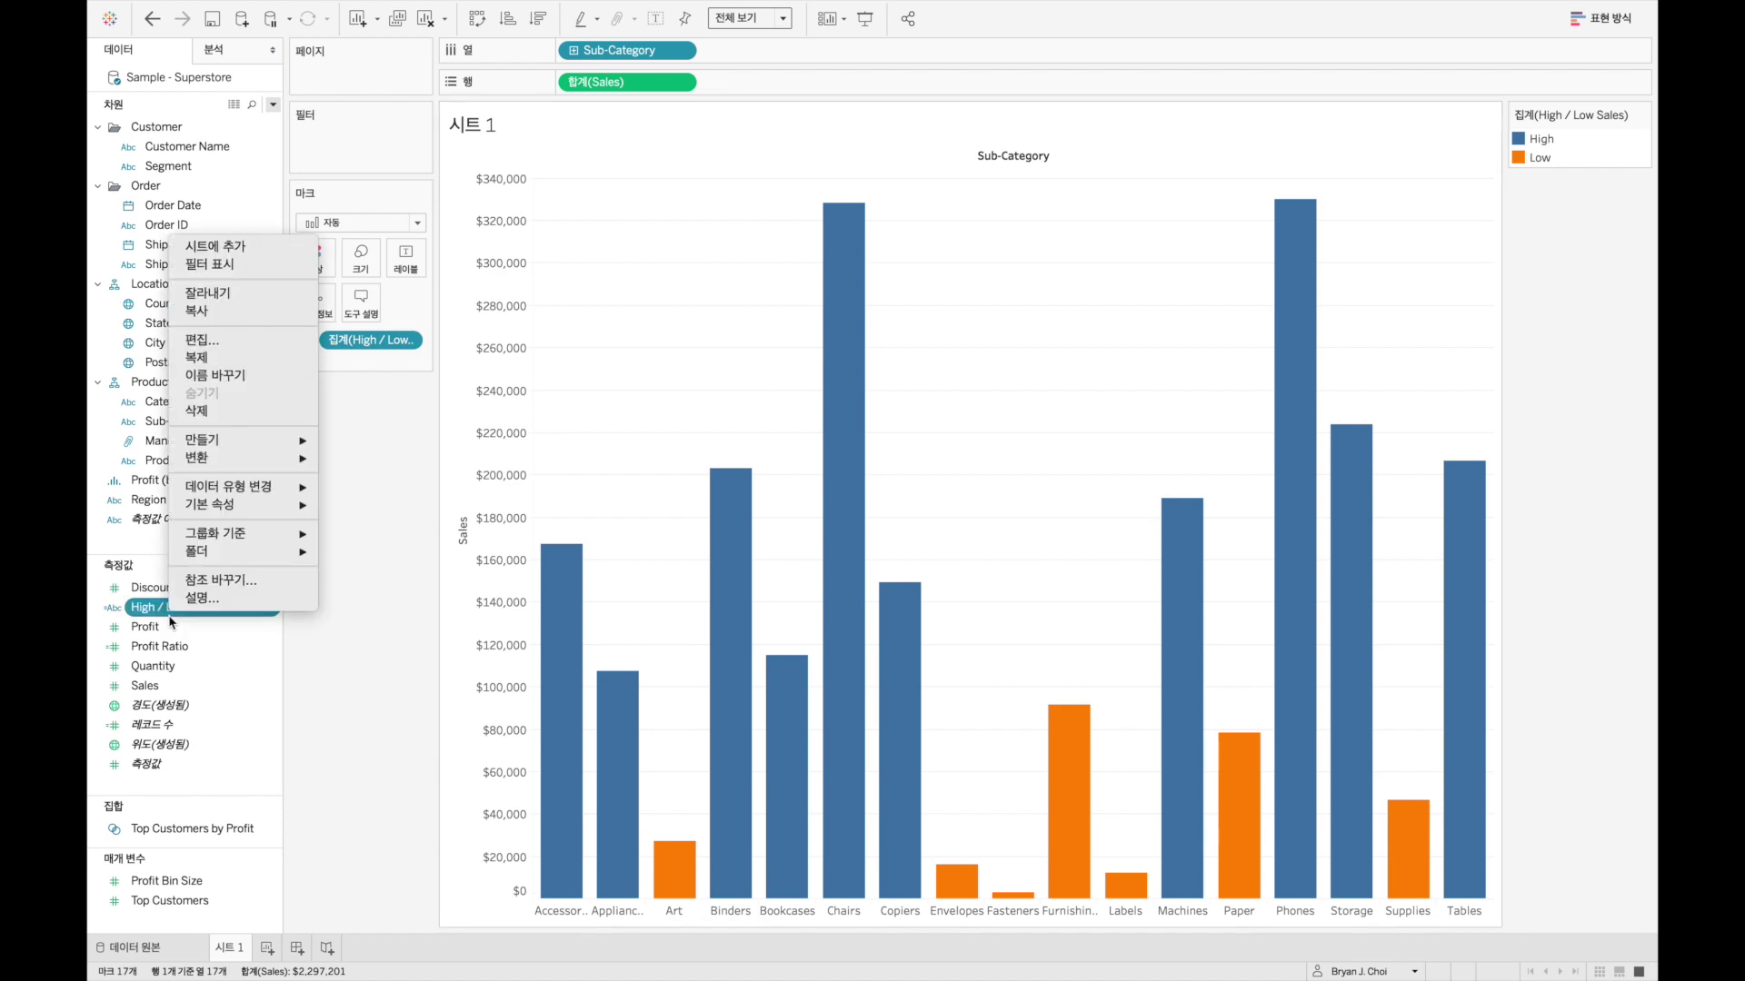
pyautogui.click(202, 340)
pyautogui.scroll(2, 674, 347)
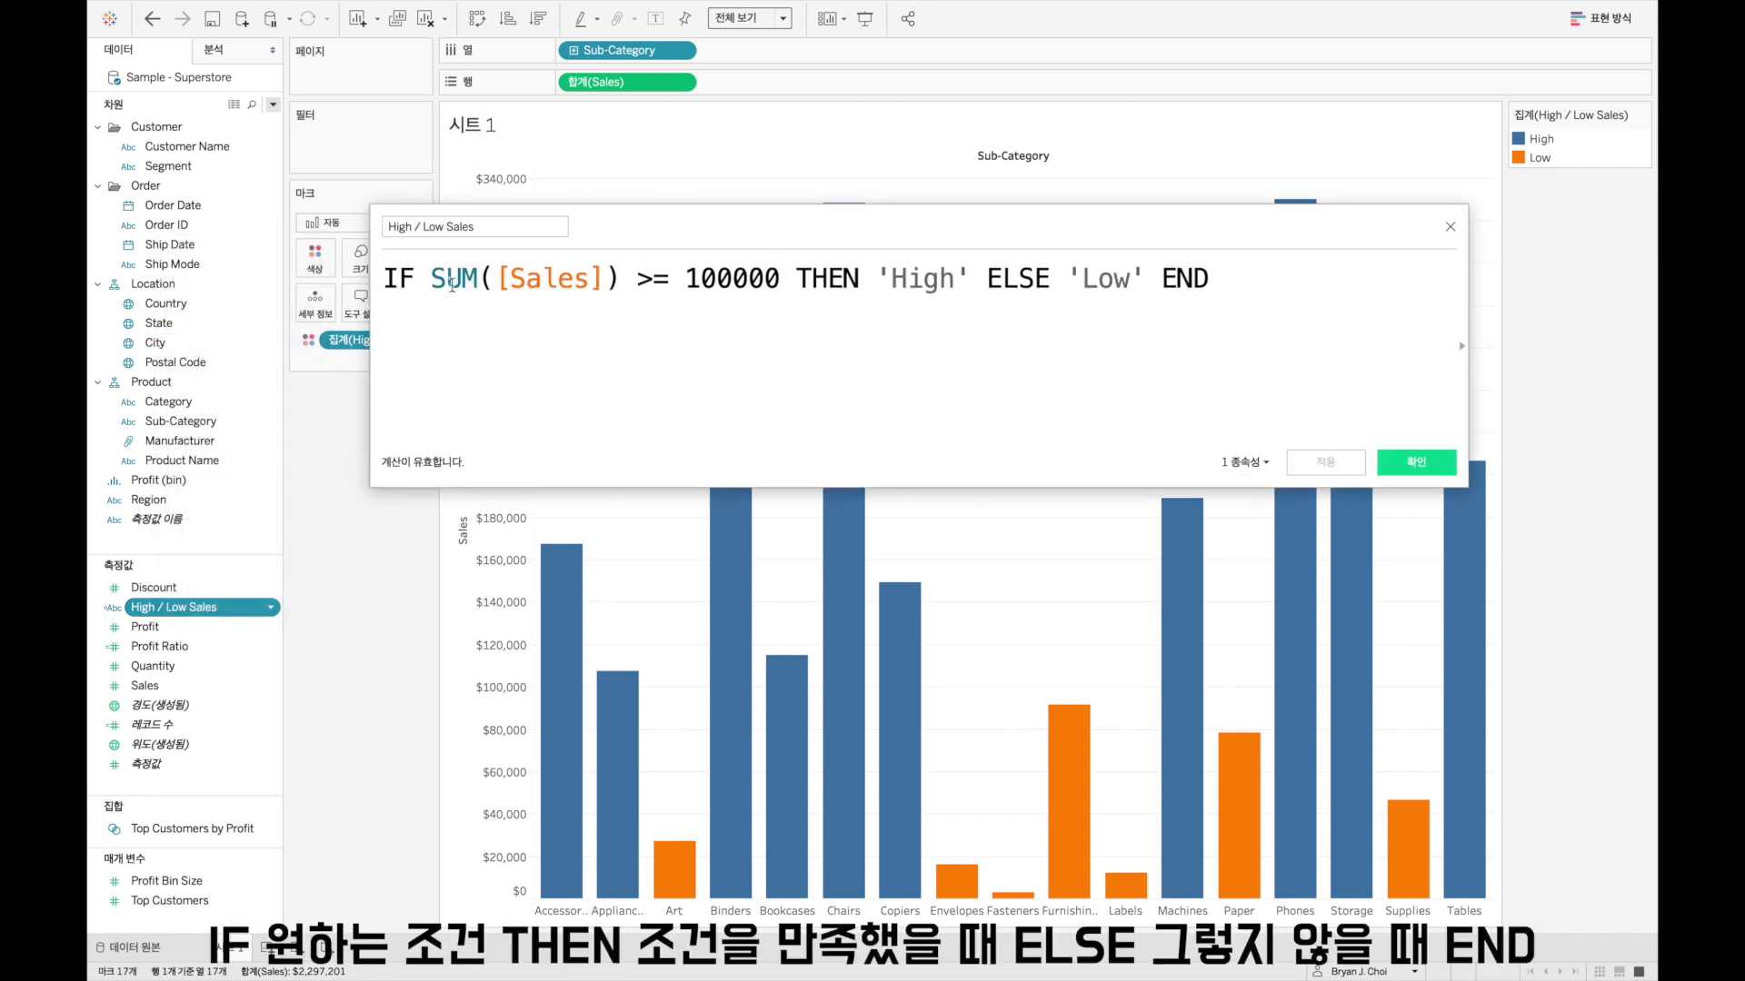
pyautogui.moveTo(414, 279); pyautogui.dragTo(1046, 283)
pyautogui.click(802, 279)
pyautogui.click(890, 278)
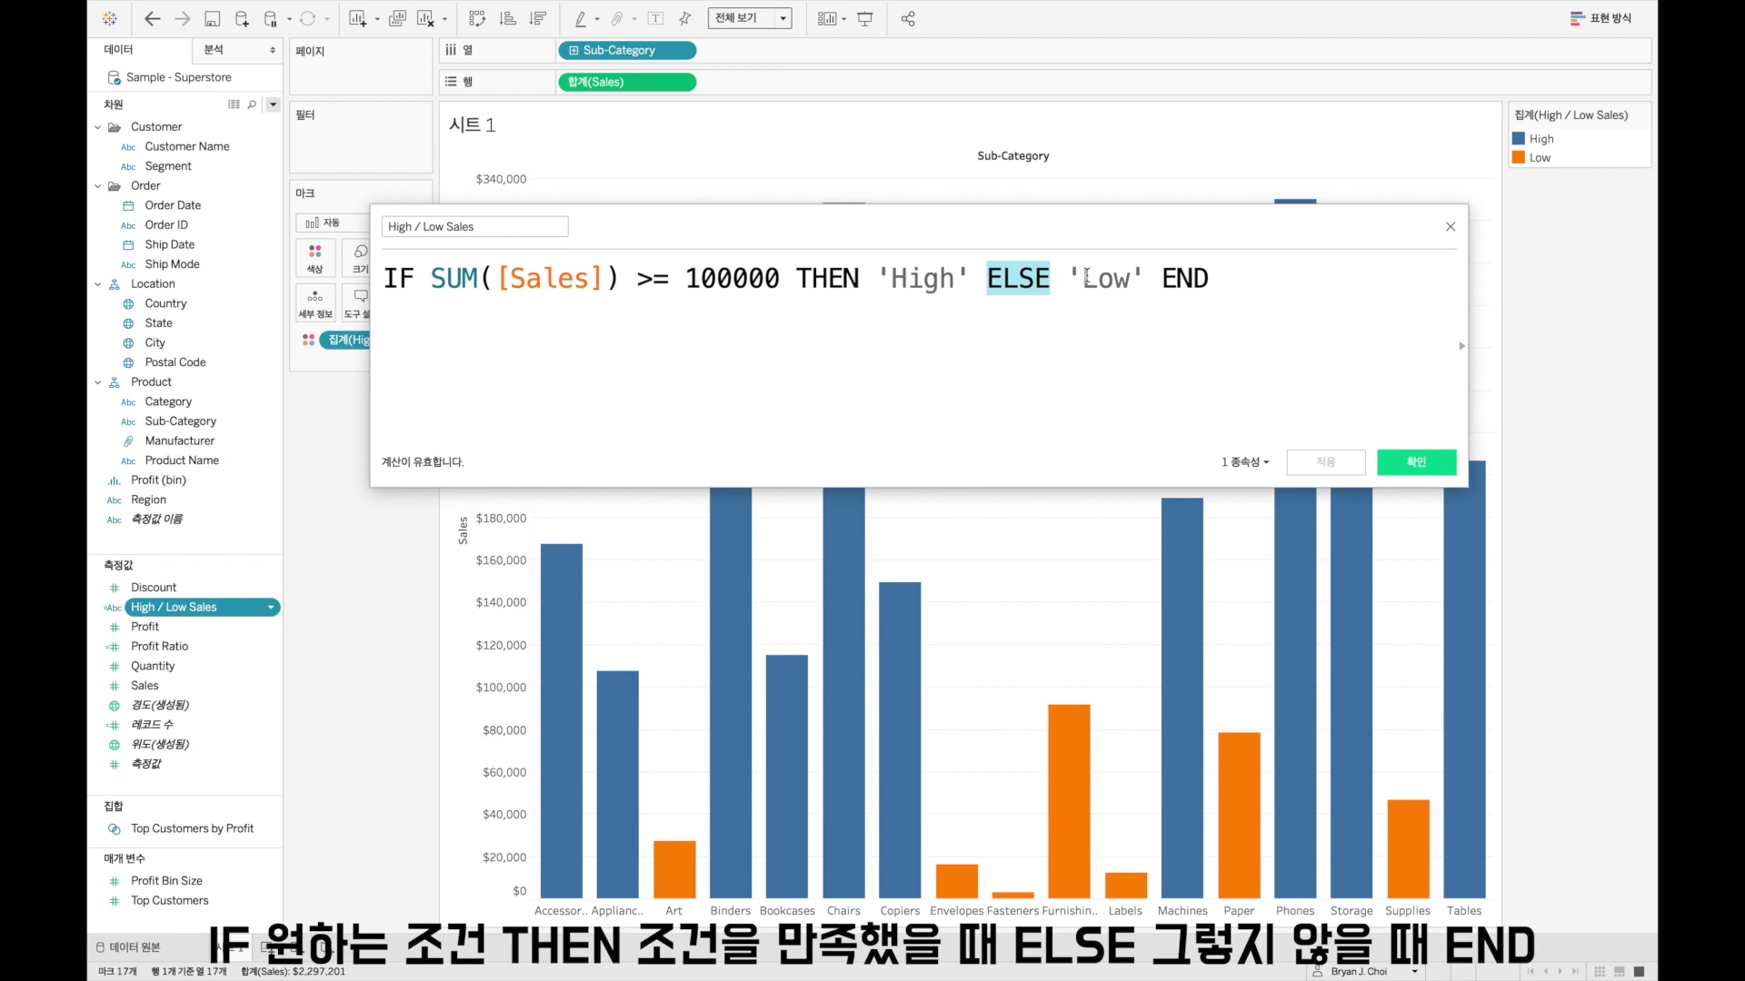
pyautogui.moveTo(1082, 278); pyautogui.dragTo(1127, 278)
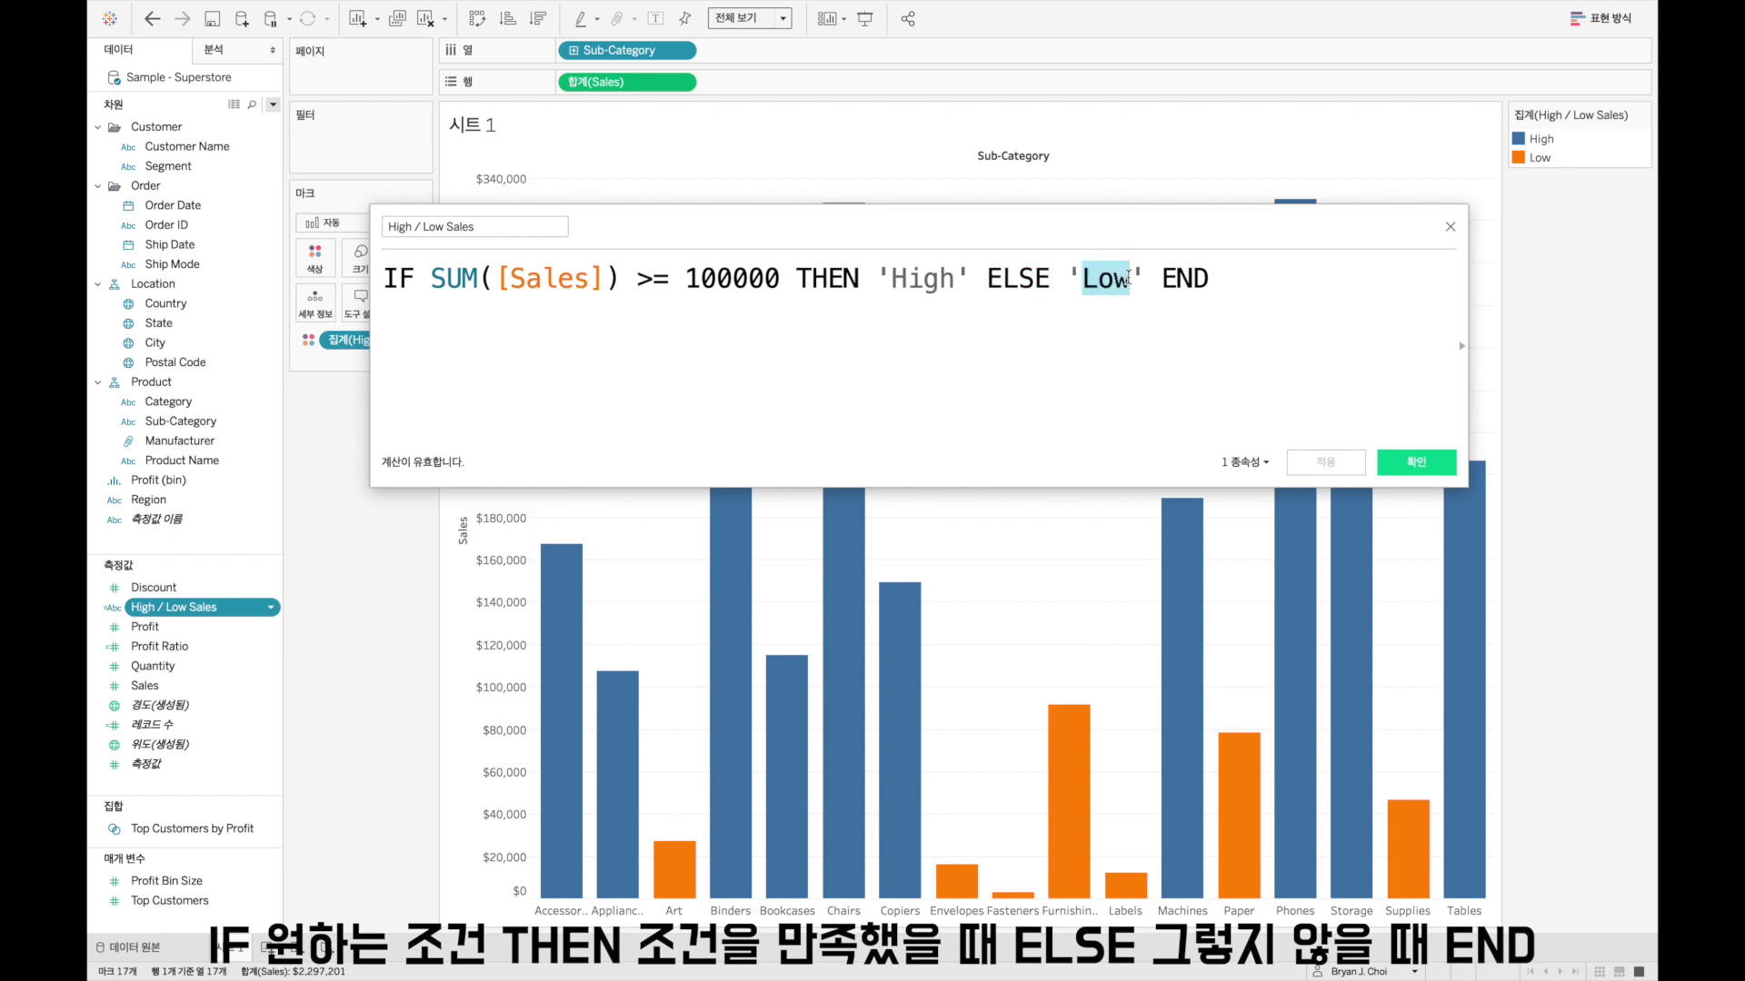
pyautogui.click(1240, 278)
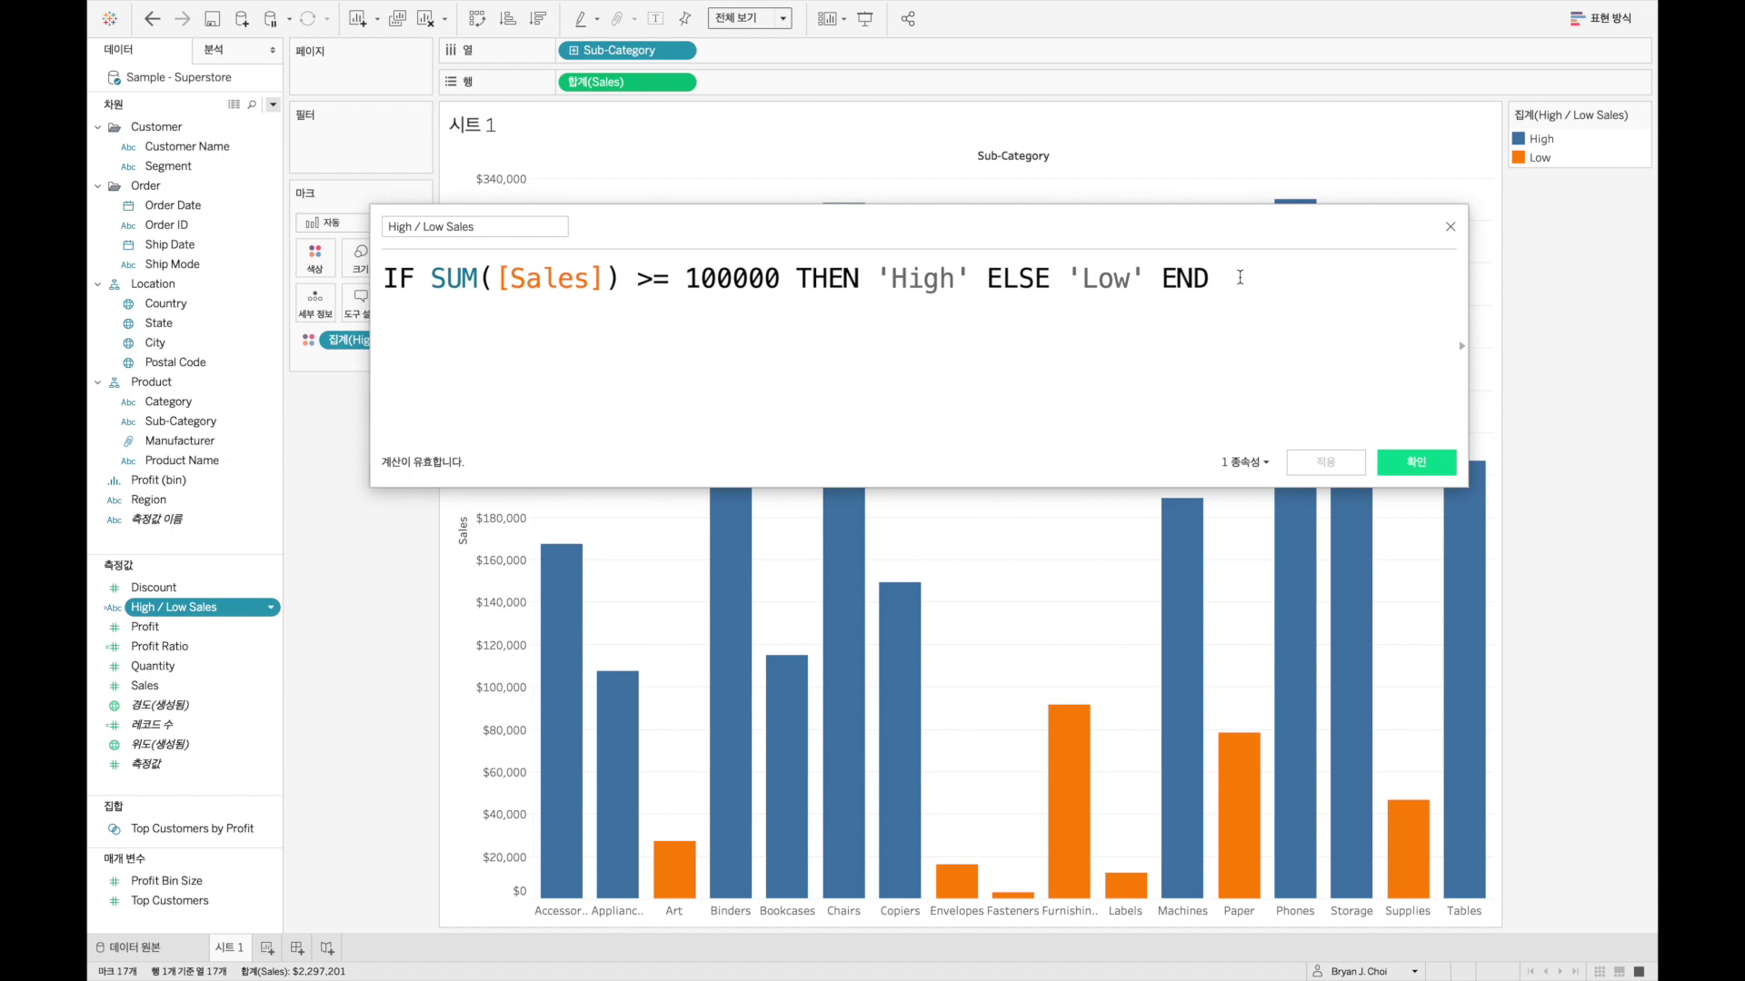
# Step: Comment out the existing High / Low Sales formula with // and add an empty line below it
pyautogui.press('Home')
pyautogui.write('//')
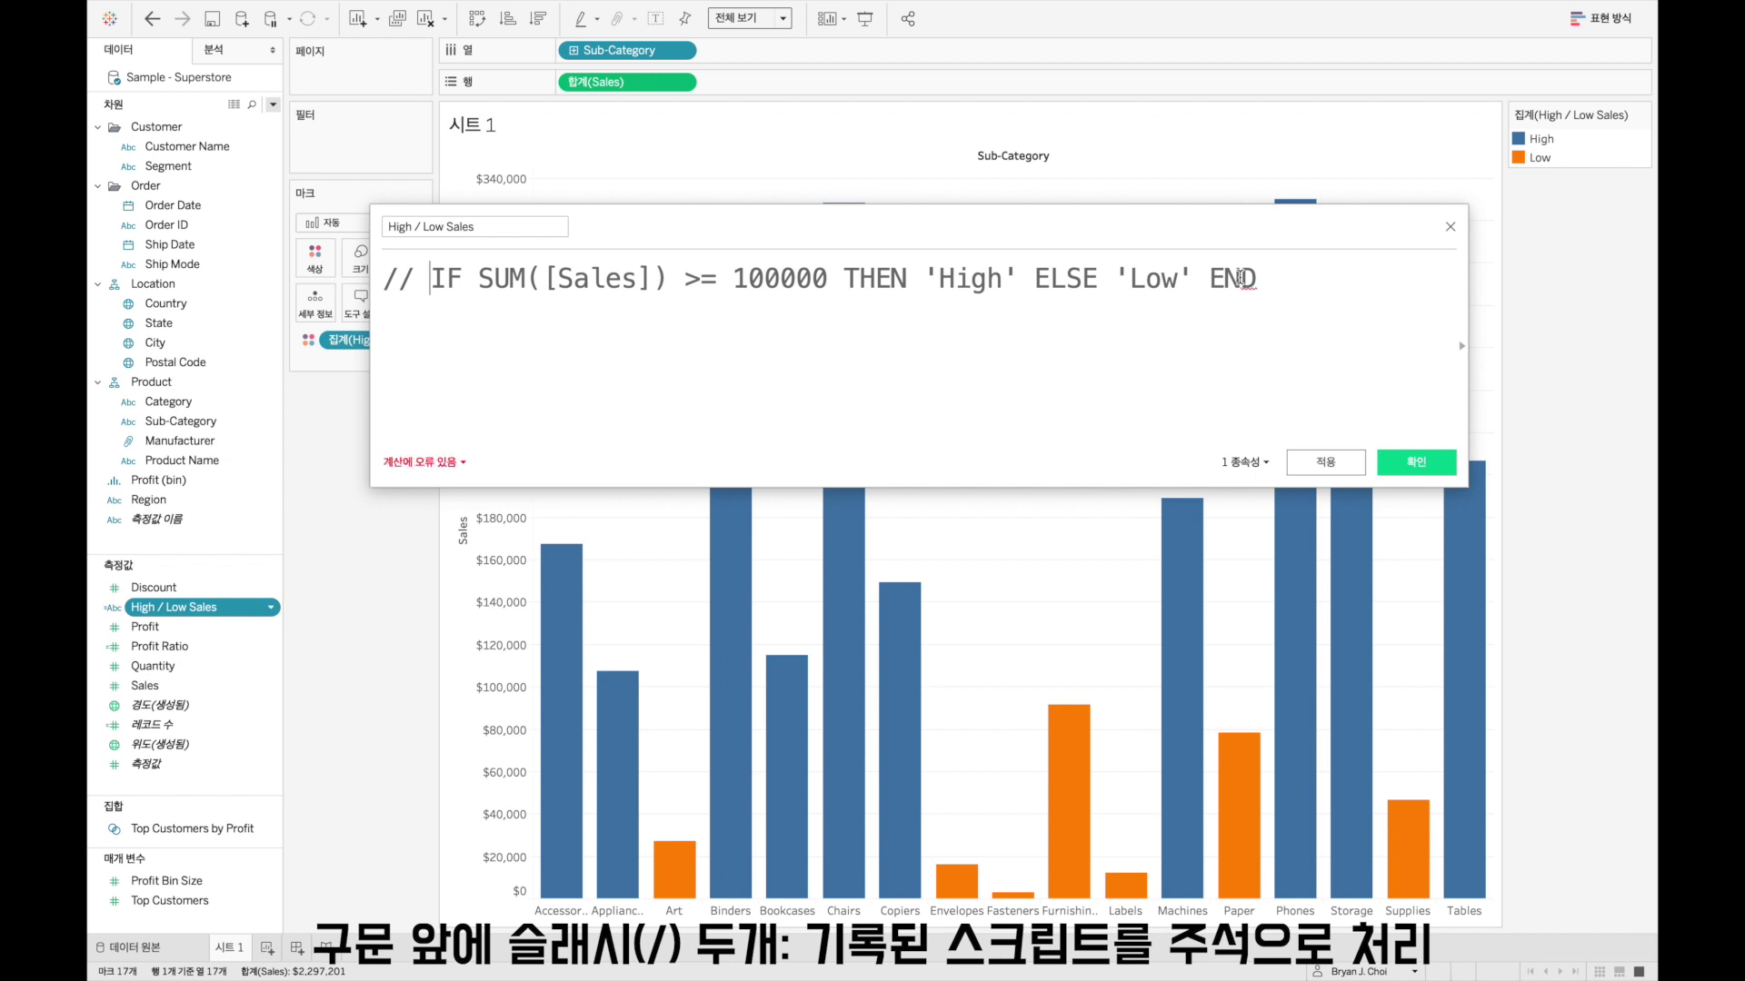
pyautogui.press('End')
pyautogui.press('Return')
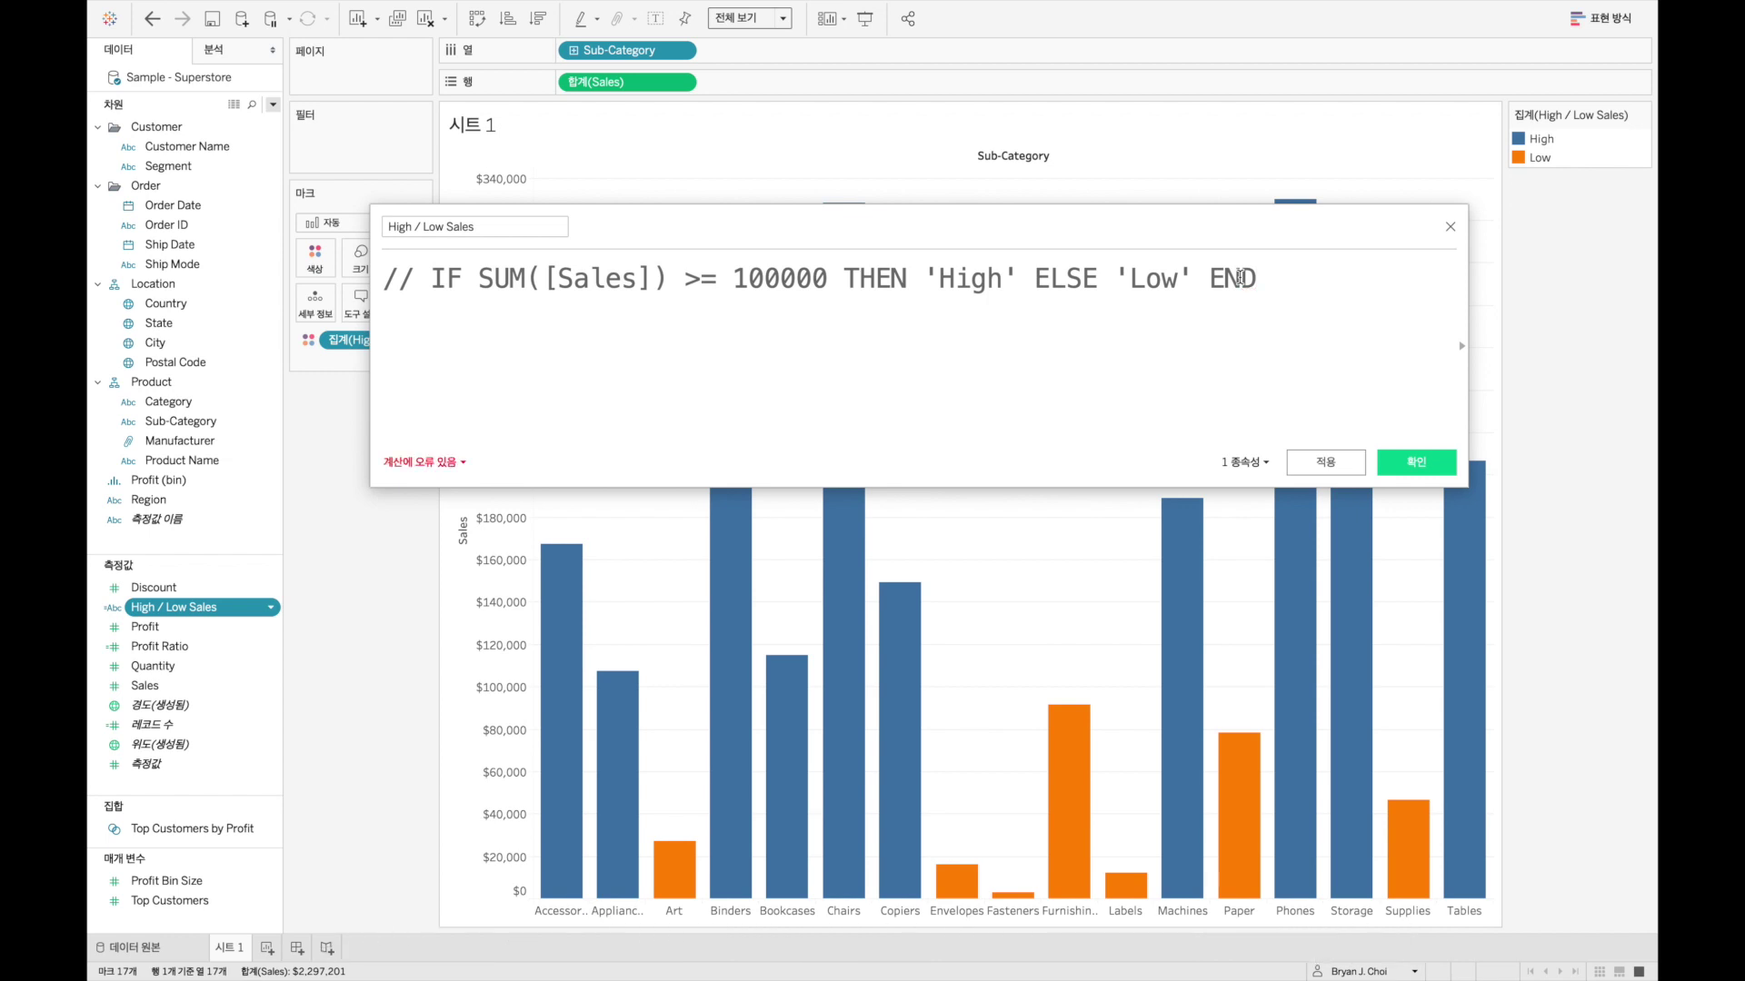
# Step: Copy the commented formula without its slashes onto the line below as an active formula
pyautogui.press('Up')
pyautogui.press('Right')
pyautogui.press('Right')
pyautogui.press('Right')
pyautogui.hotkey('shift', 'End')
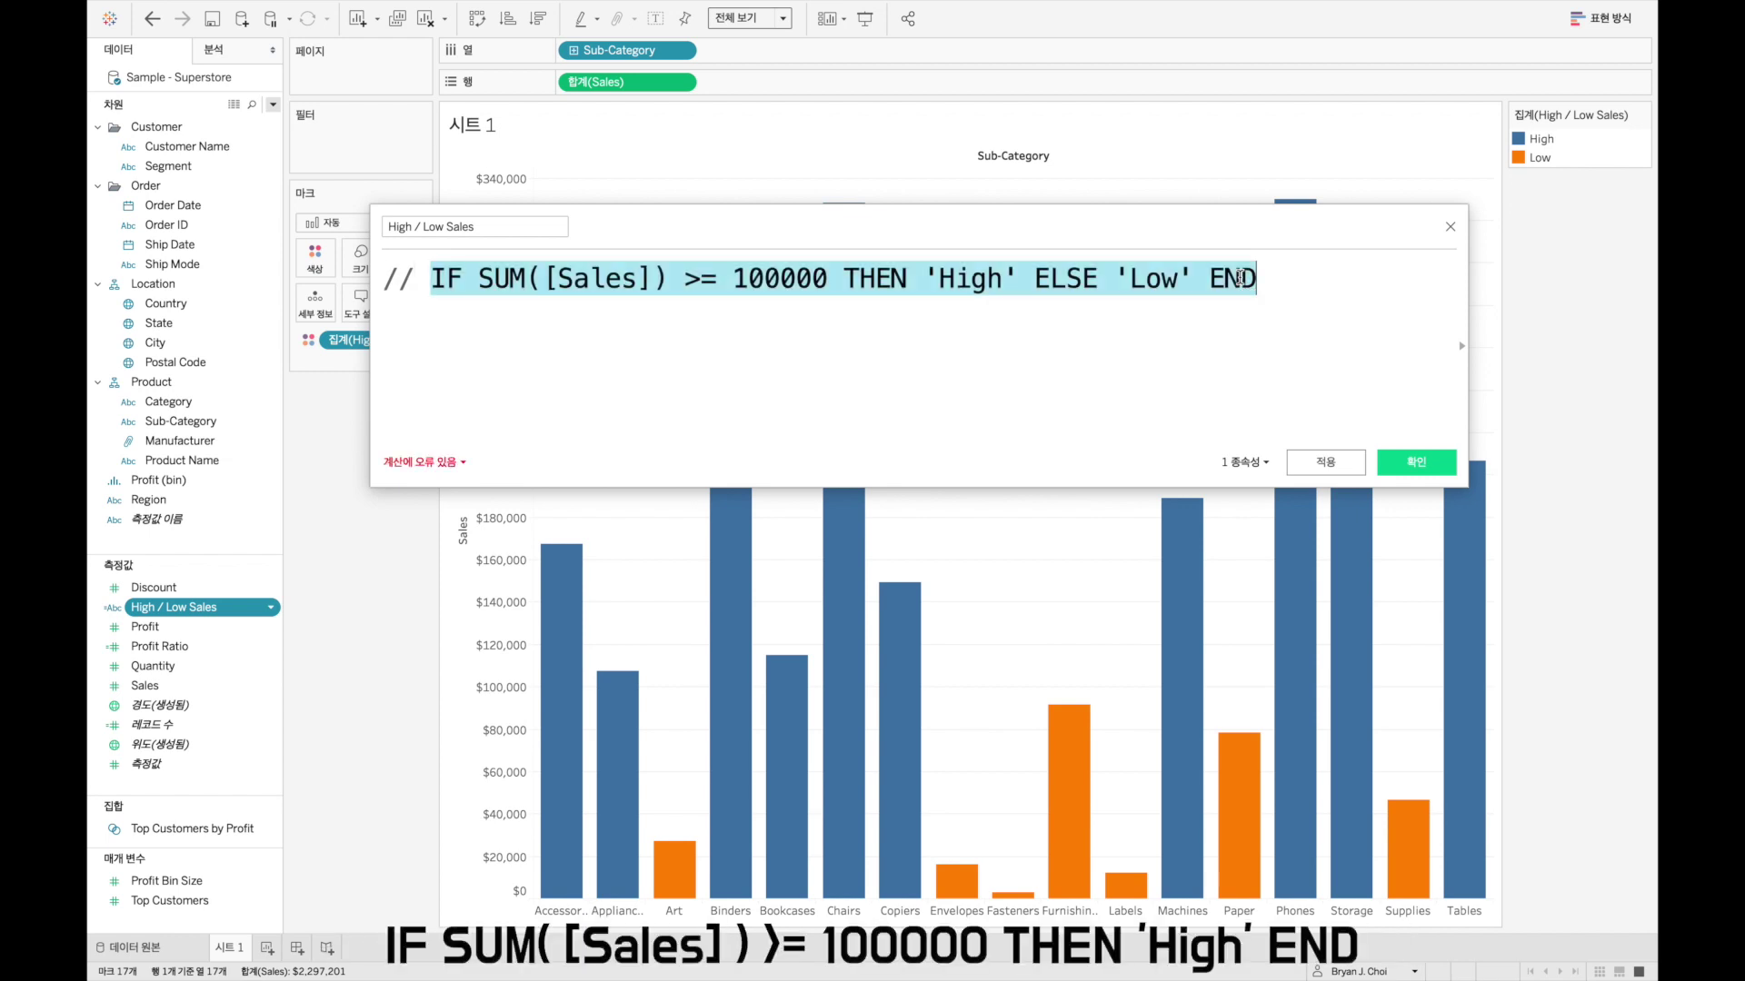
pyautogui.hotkey('ctrl', 'c')
pyautogui.press('Down')
pyautogui.hotkey('ctrl', 'v')
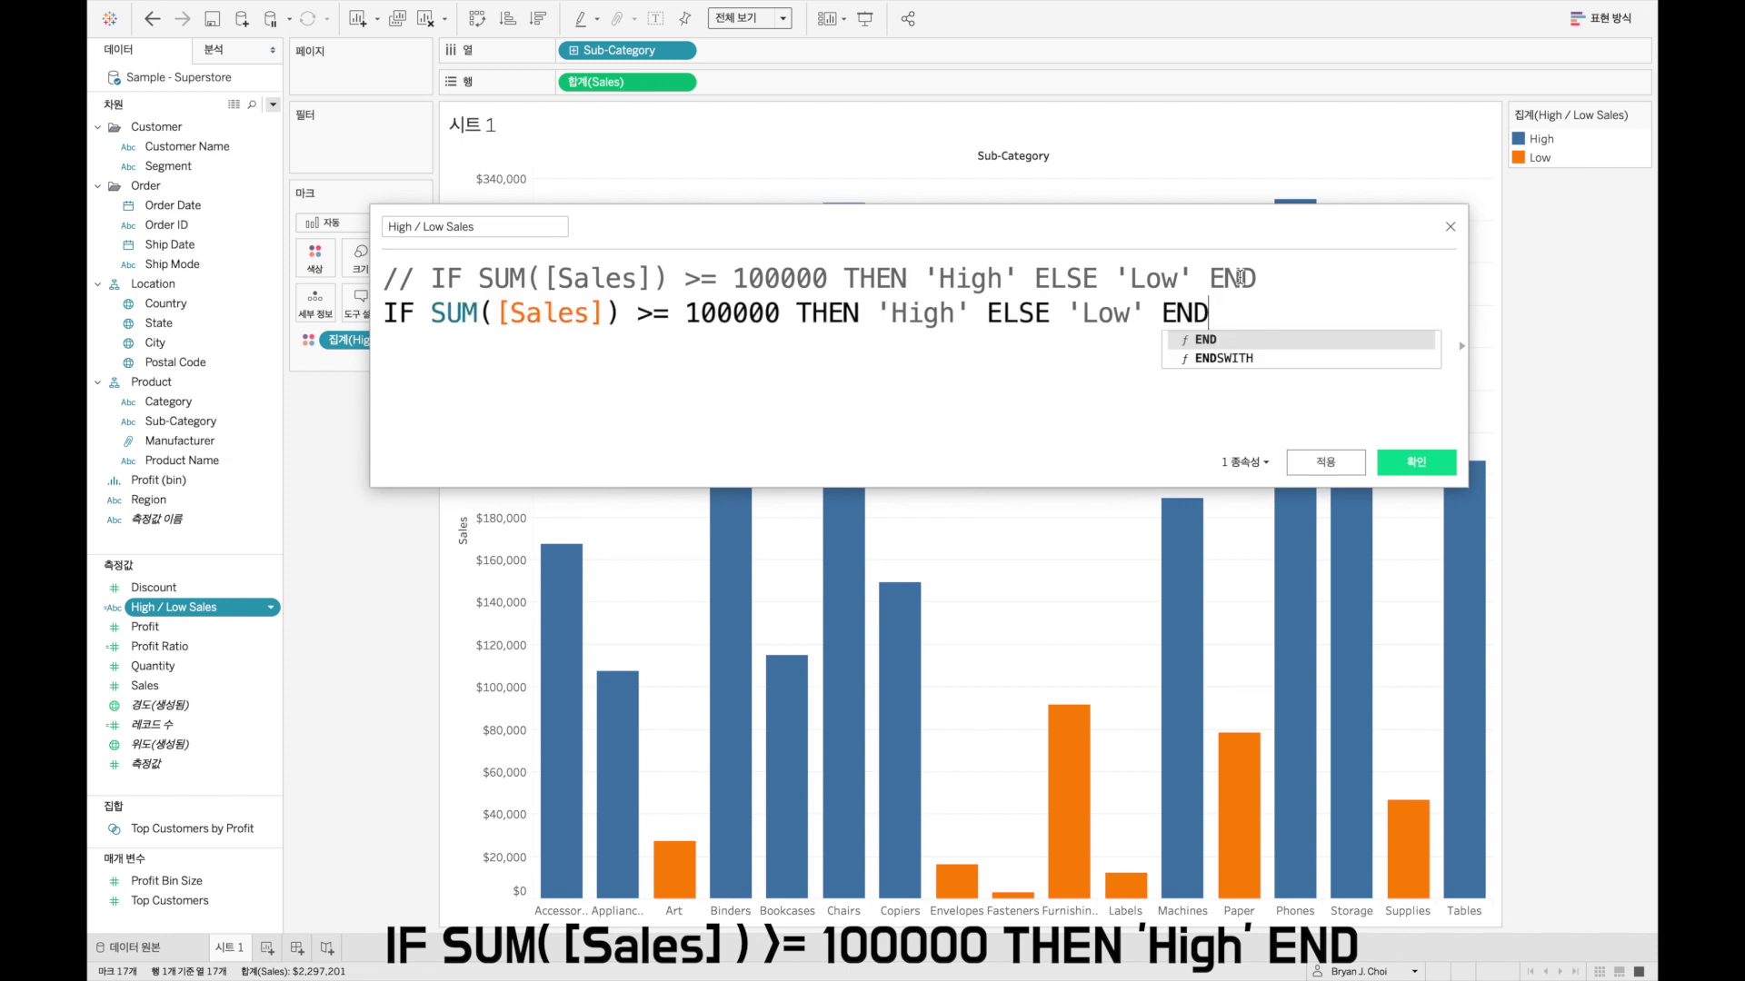
# Step: Remove the ELSE 'Low' part from the active formula so it reads IF SUM([Sales]) >= 100000 THEN 'High' END
pyautogui.click(989, 323)
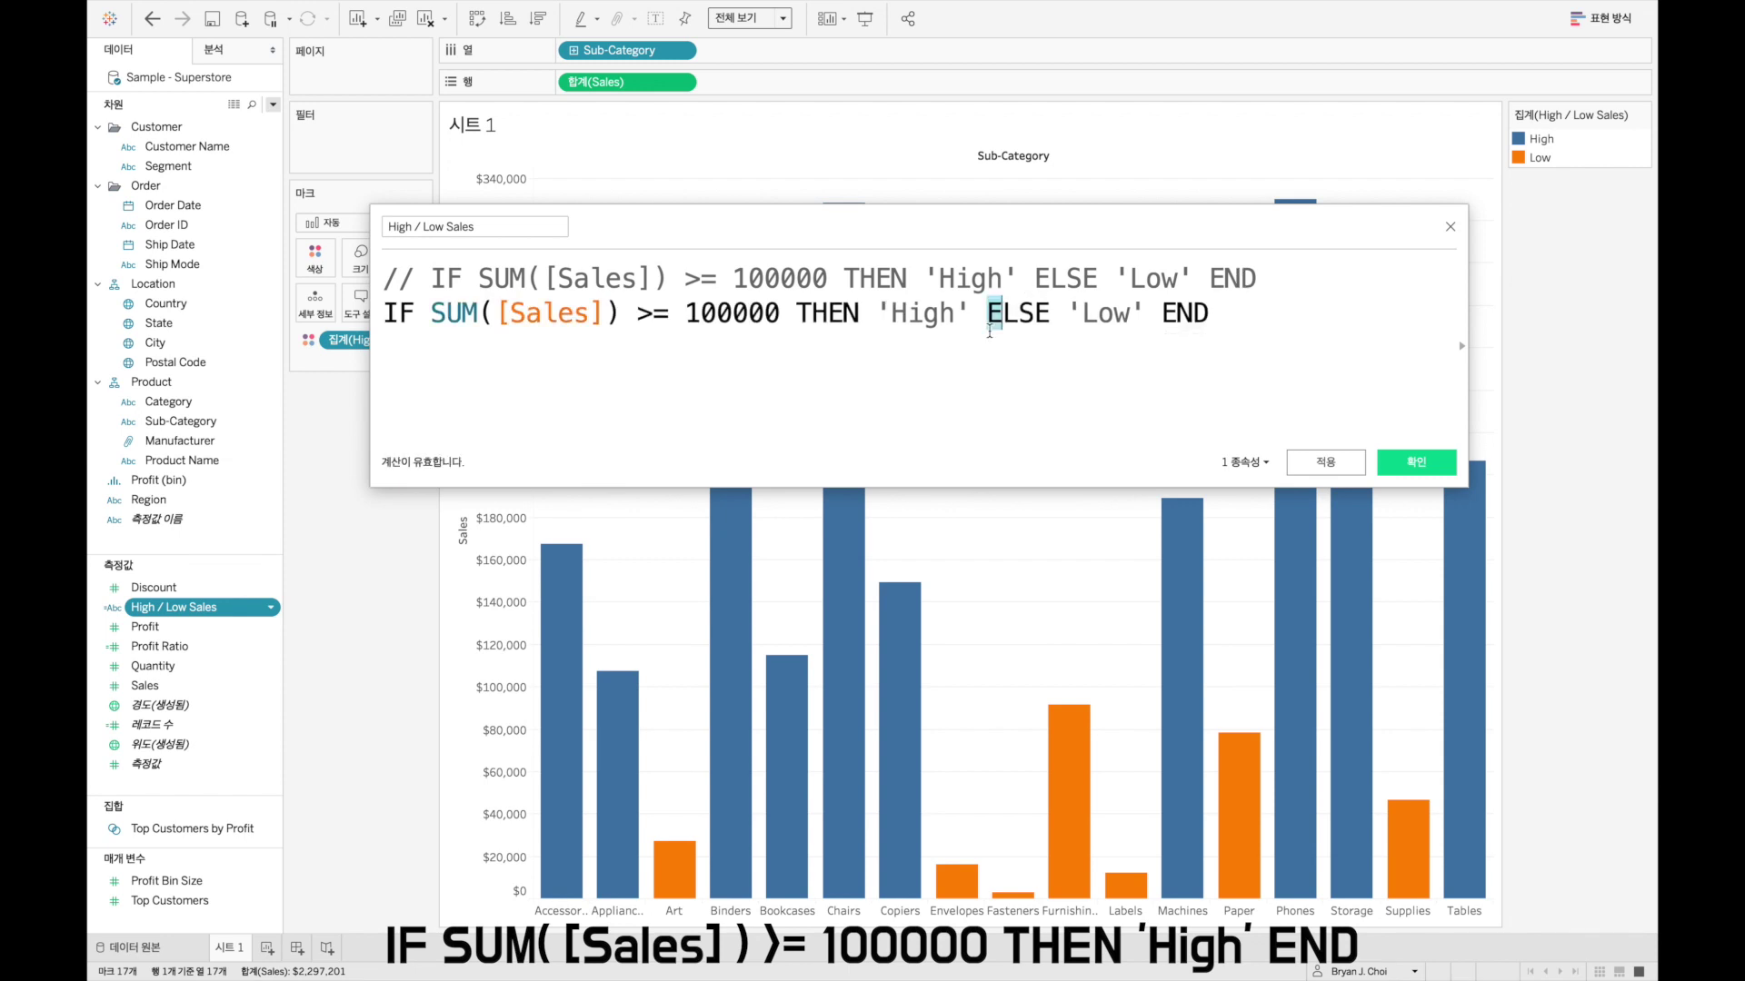
pyautogui.hotkey('shift', 'Right')
pyautogui.hotkey('shift', 'Right')
pyautogui.hotkey('shift', 'Right')
pyautogui.hotkey('shift', 'Right')
pyautogui.hotkey('shift', 'Right')
pyautogui.hotkey('shift', 'Right')
pyautogui.hotkey('shift', 'Right')
pyautogui.hotkey('shift', 'Right')
pyautogui.hotkey('shift', 'Right')
pyautogui.hotkey('shift', 'Right')
pyautogui.press('BackSpace')
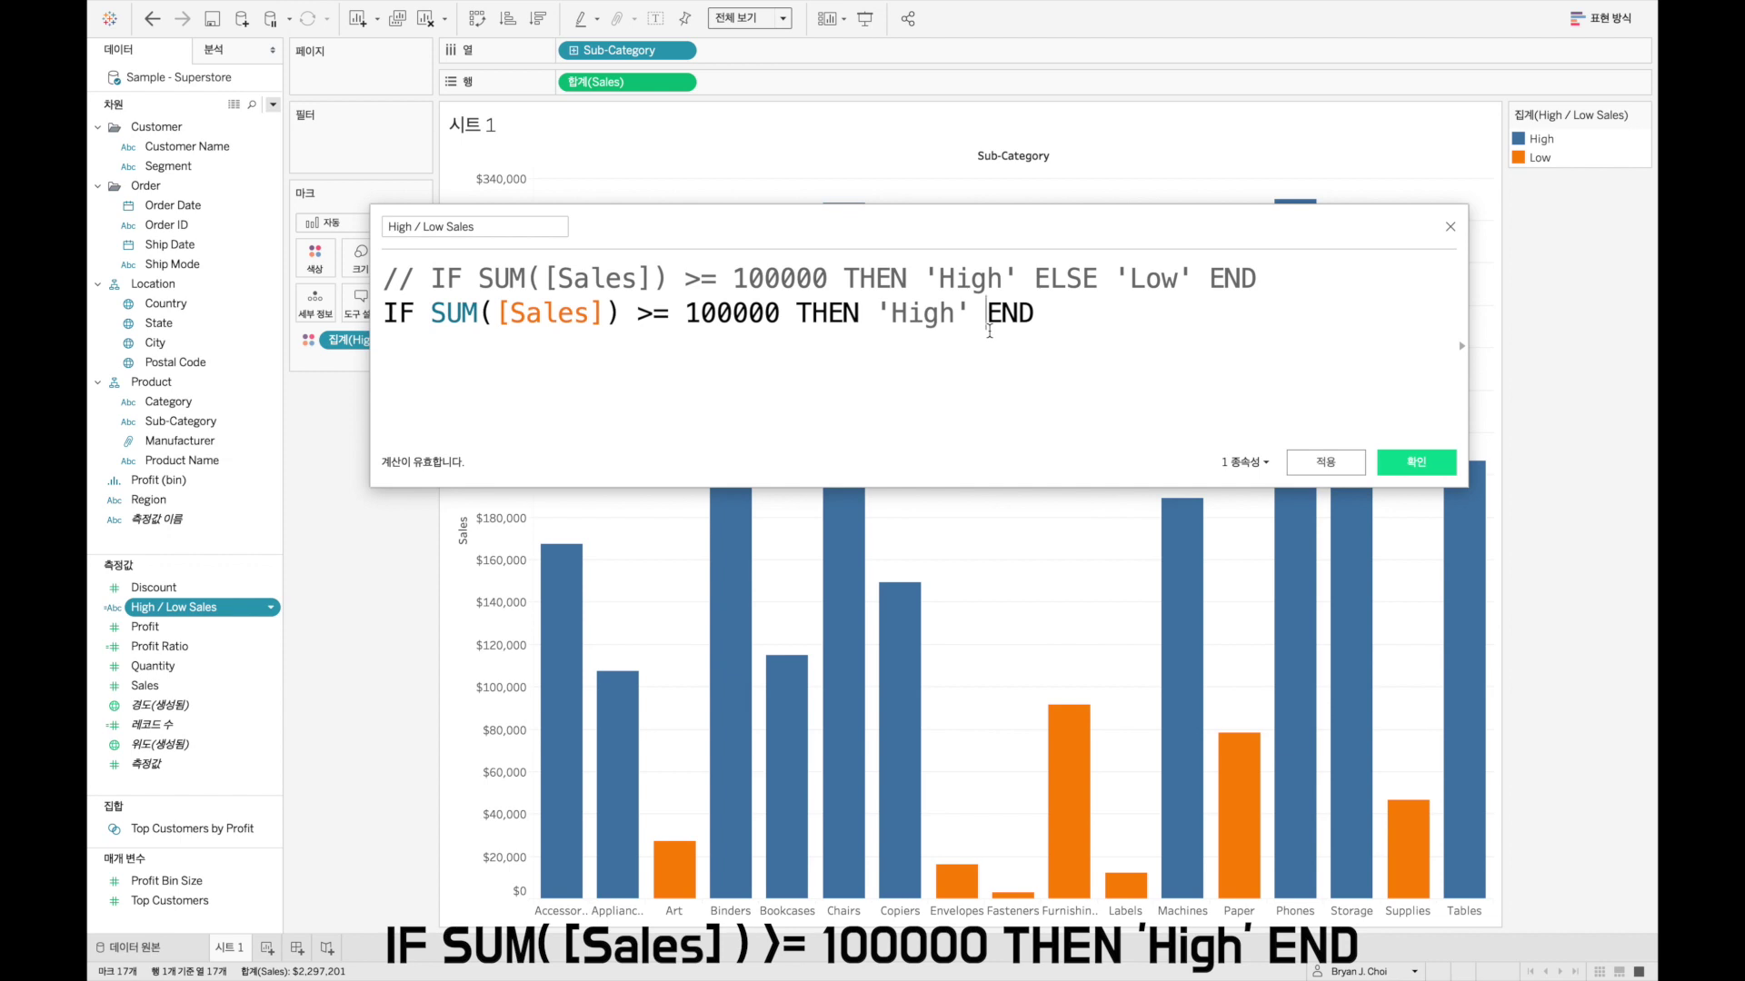
# Step: Apply the shortened formula and highlight the High and Null groups from the legend
pyautogui.click(1314, 465)
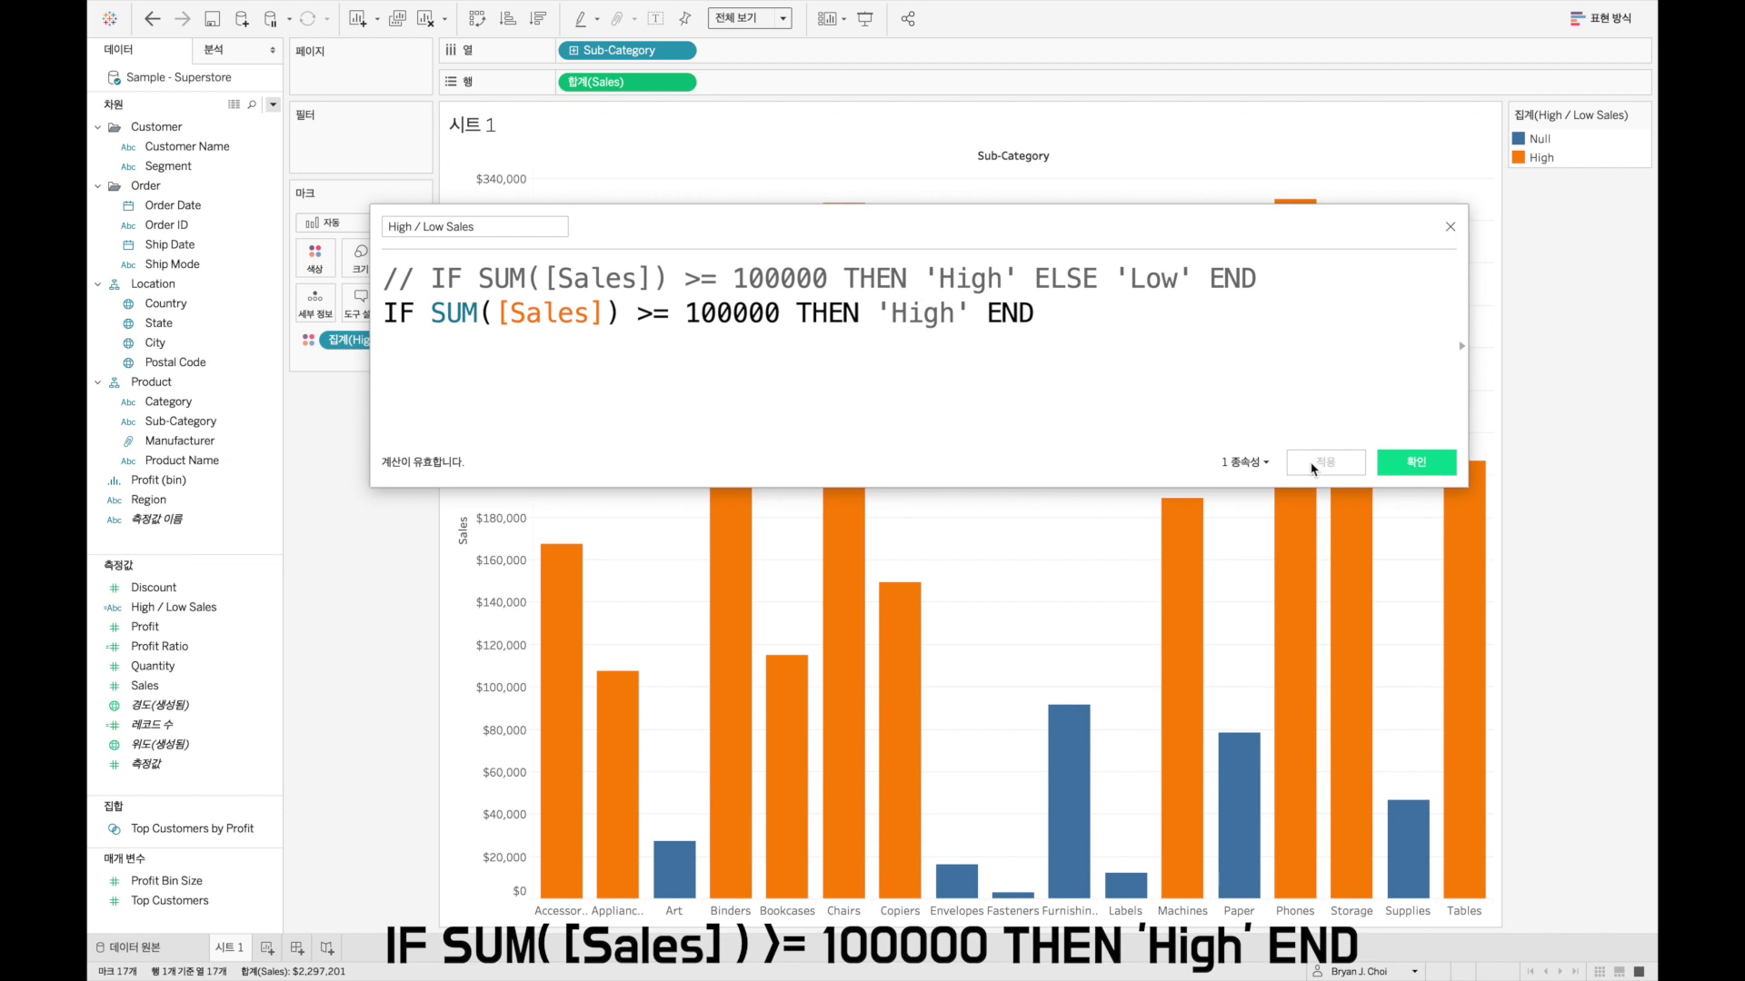
pyautogui.click(1552, 158)
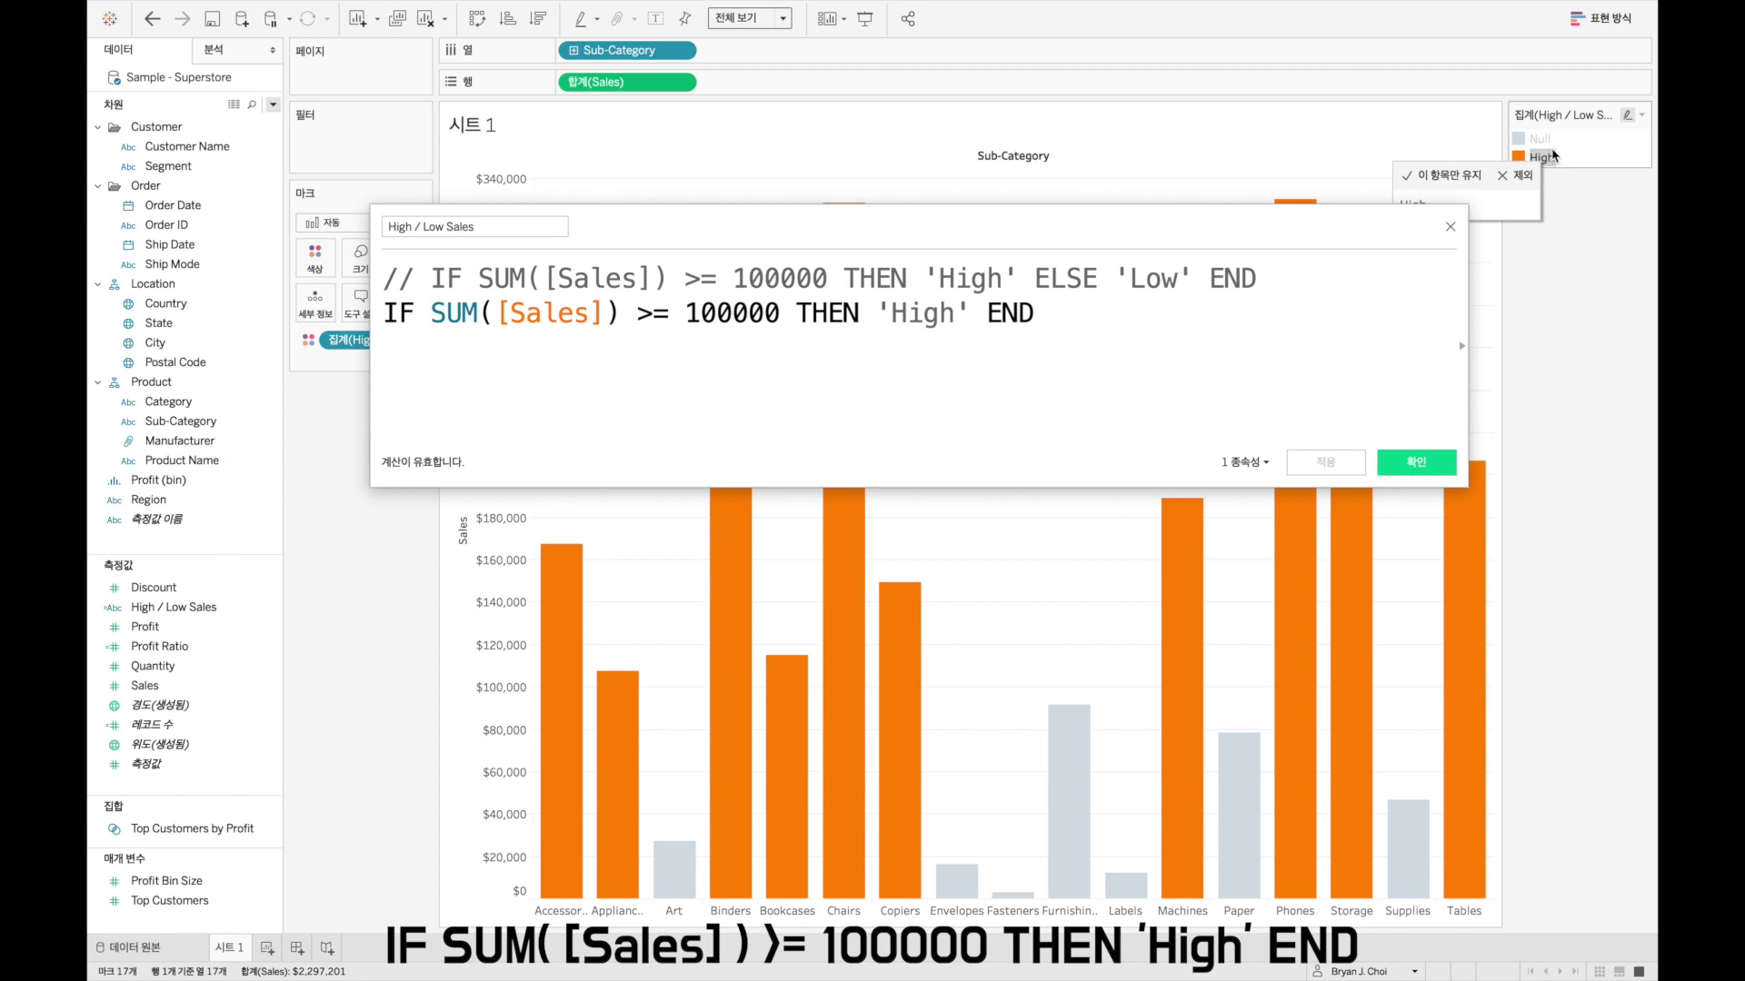
pyautogui.click(1546, 143)
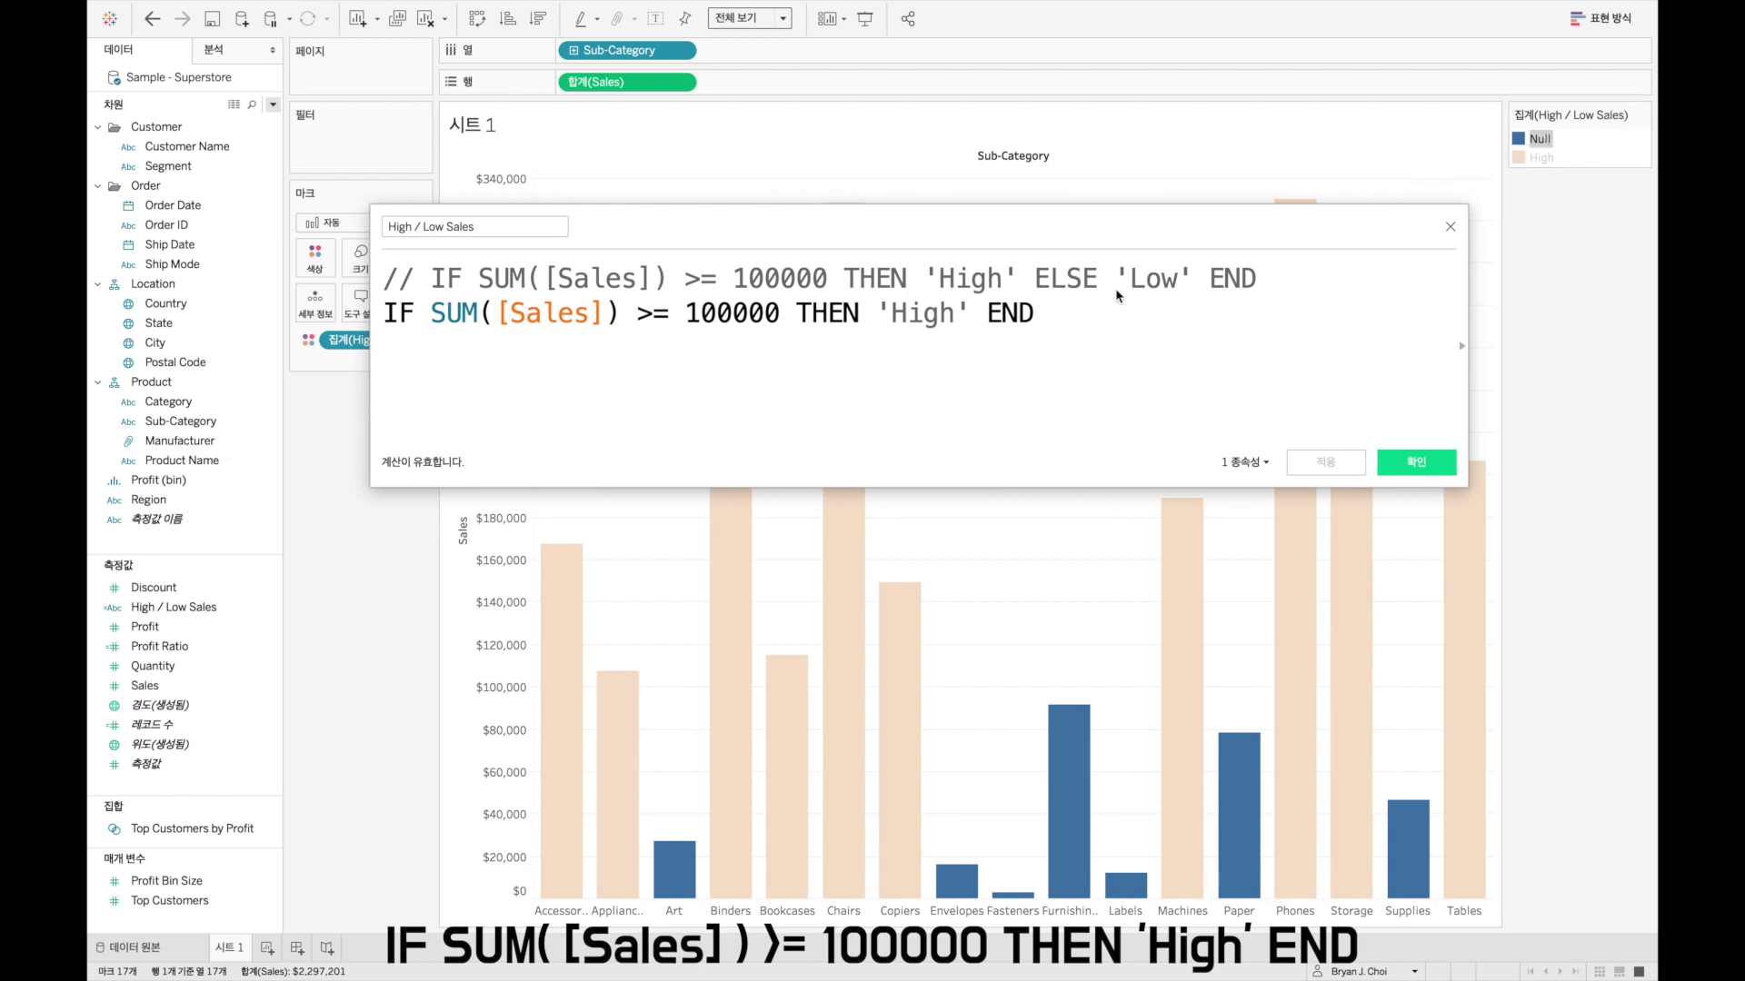
# Step: Comment out the formula without ELSE using // and add an empty line below it
pyautogui.click(1082, 302)
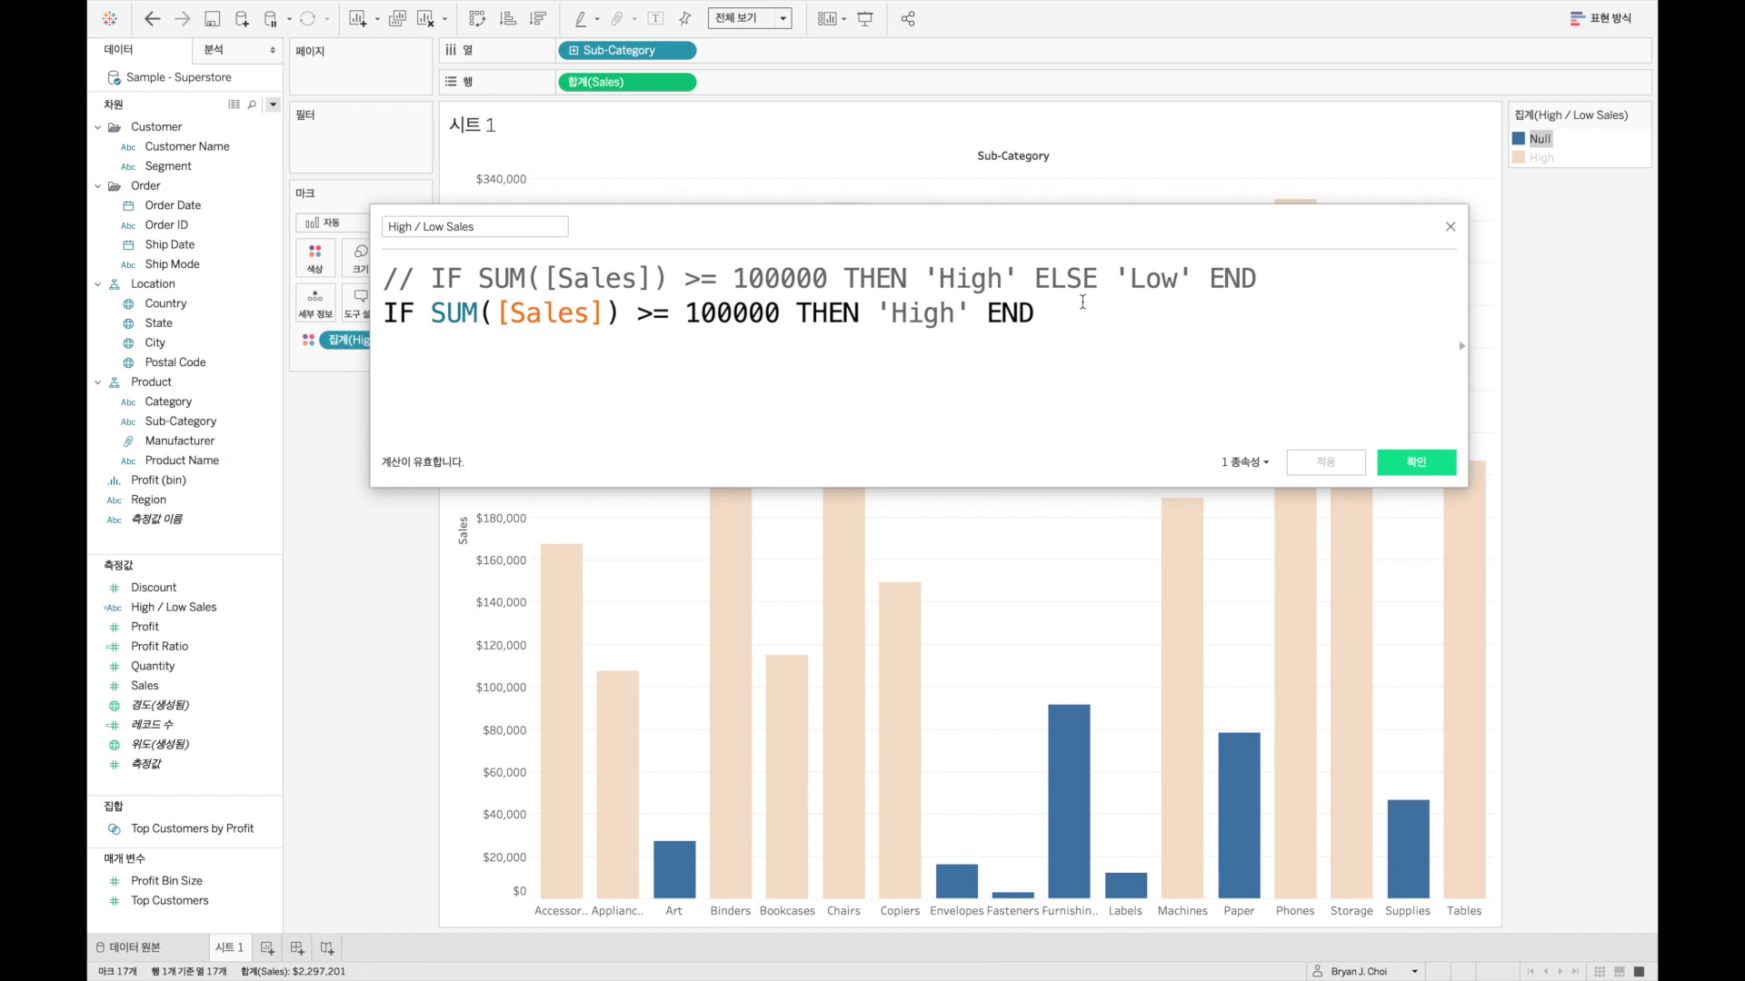
pyautogui.hotkey('shift', 'Home')
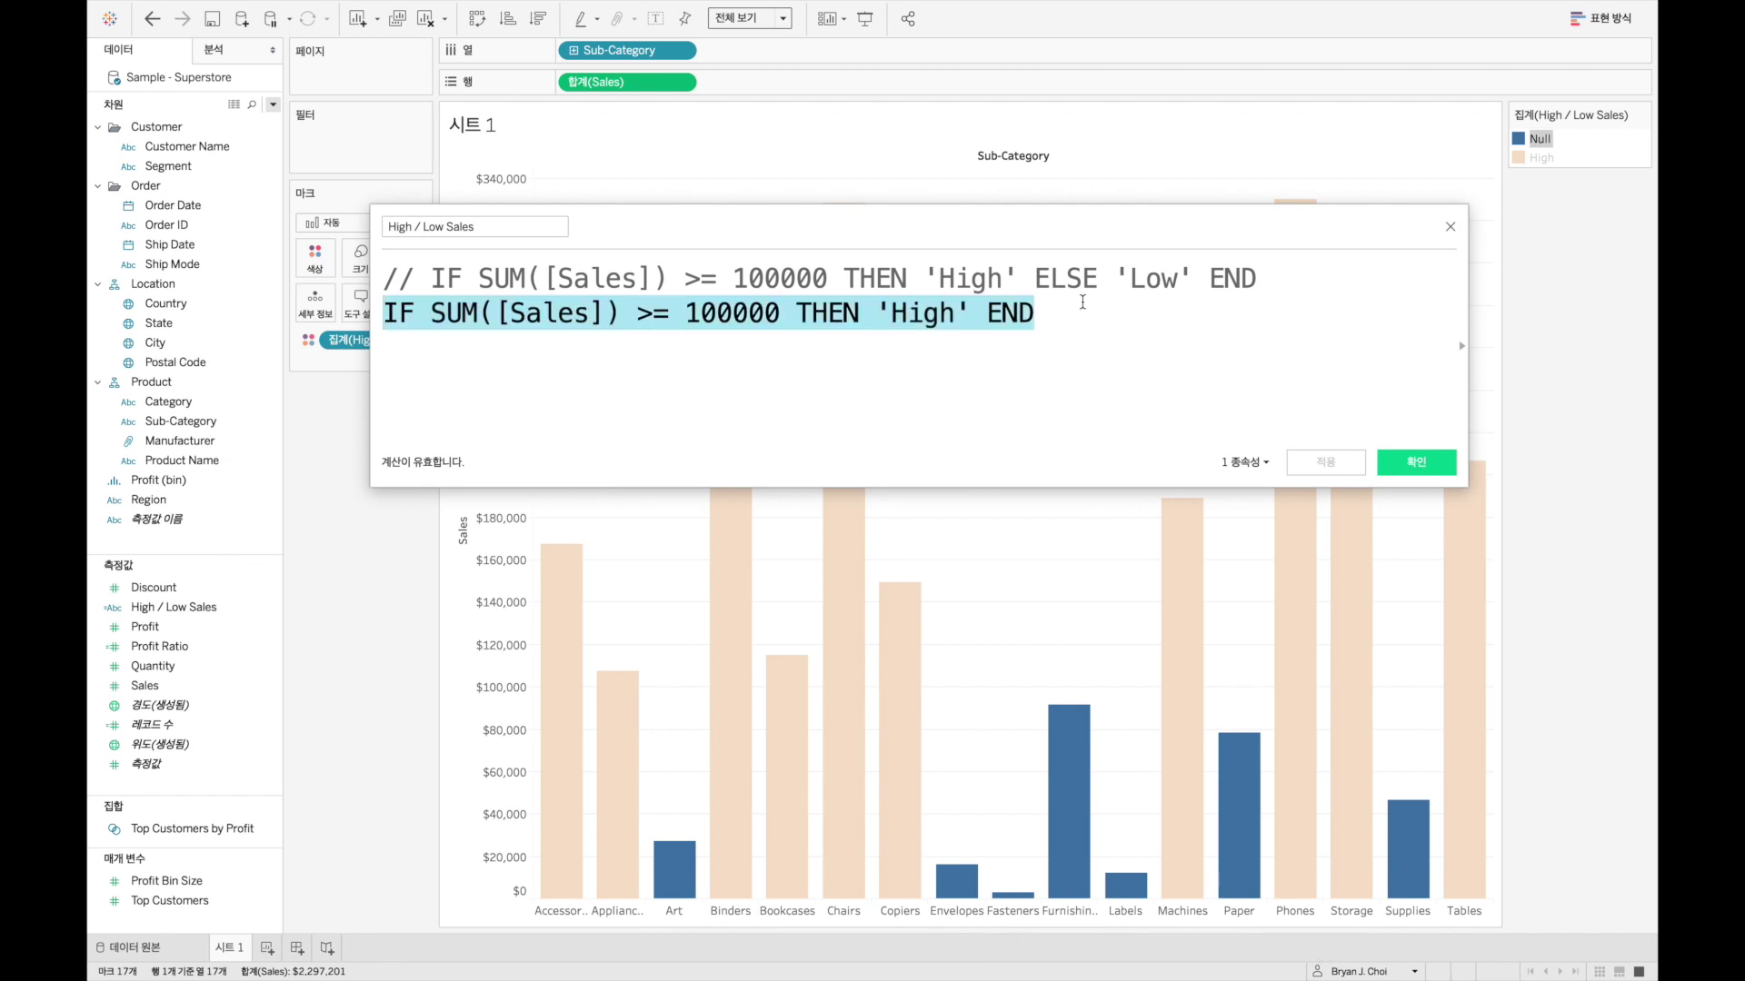
pyautogui.press('Left')
pyautogui.write('//')
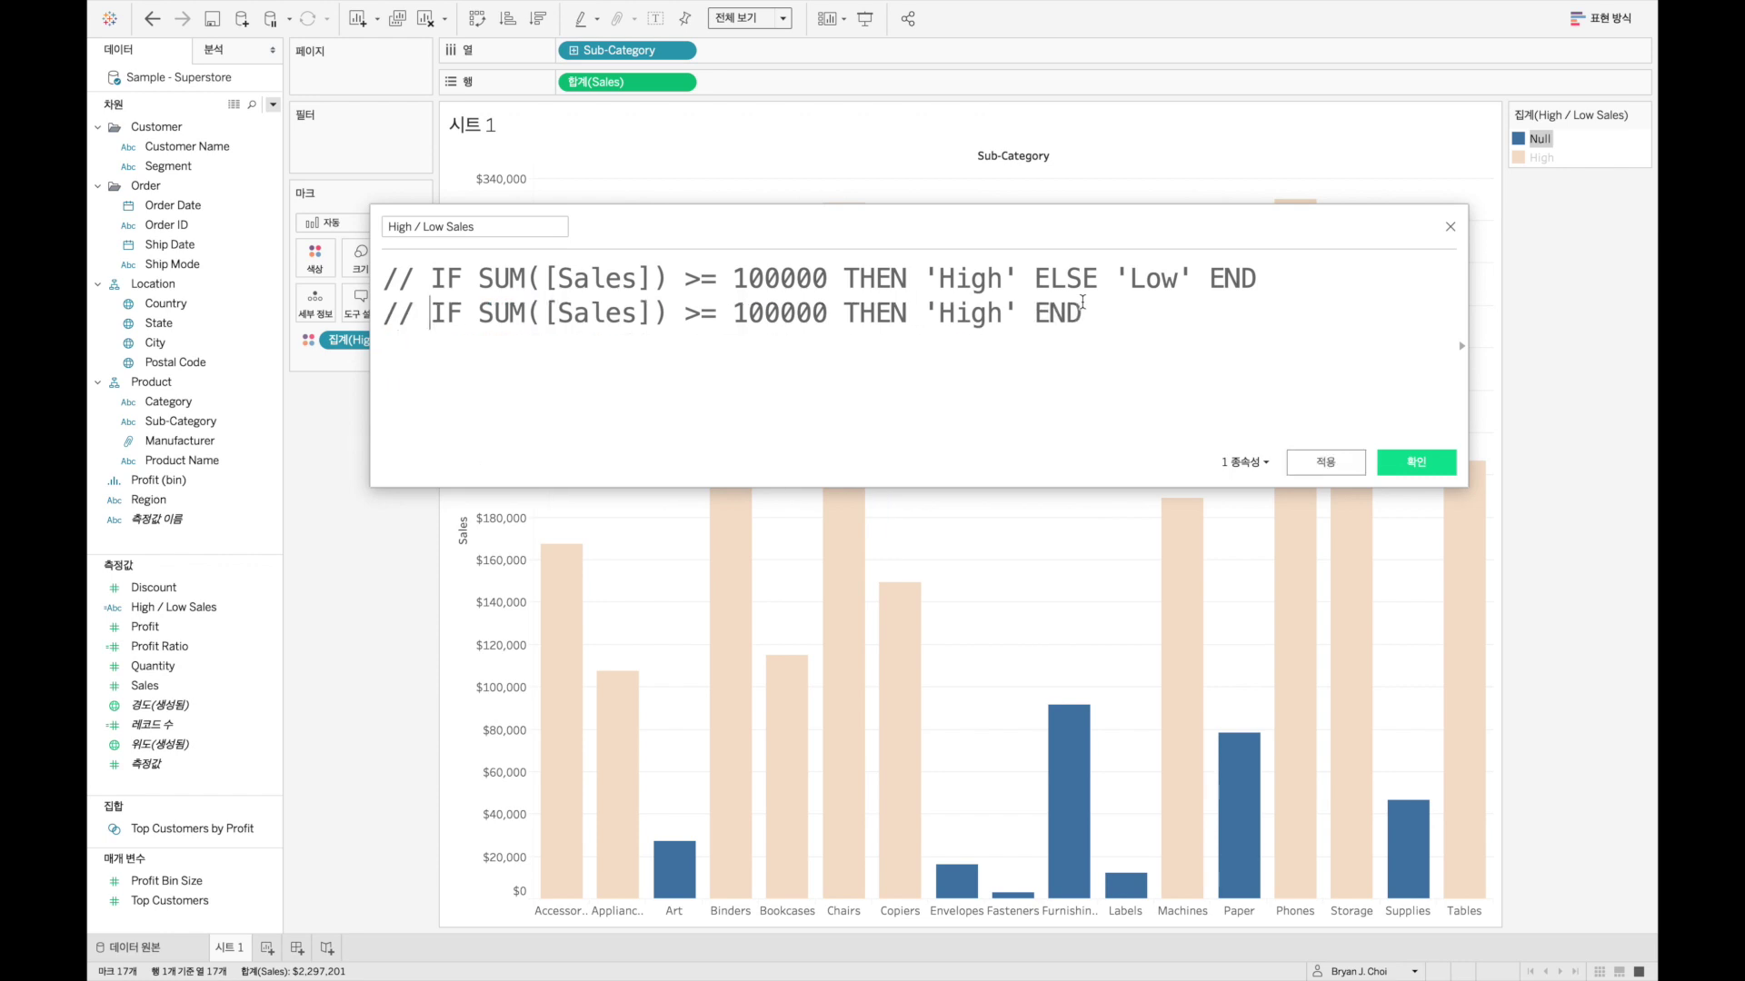
pyautogui.press('Return')
# Step: Write IIF(SUM([Sales]) >= 100000, 'High', 'Low') on the empty third line and apply the calculation
pyautogui.write('IIF')
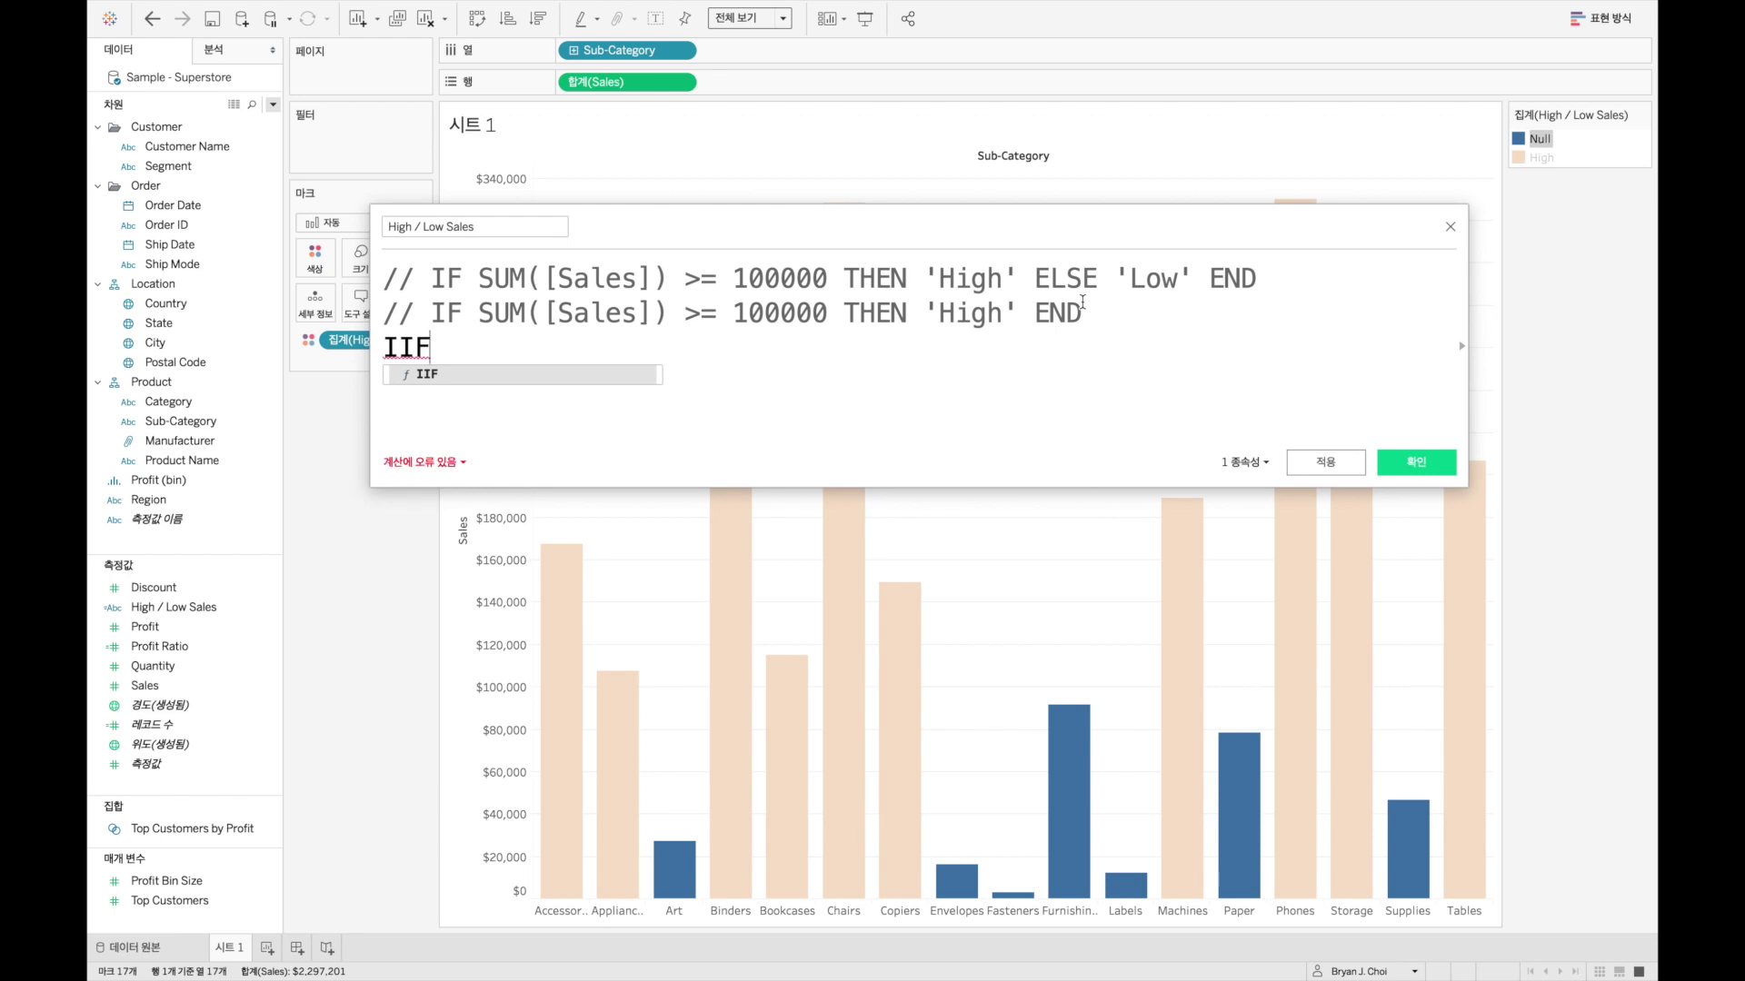
pyautogui.press('Return')
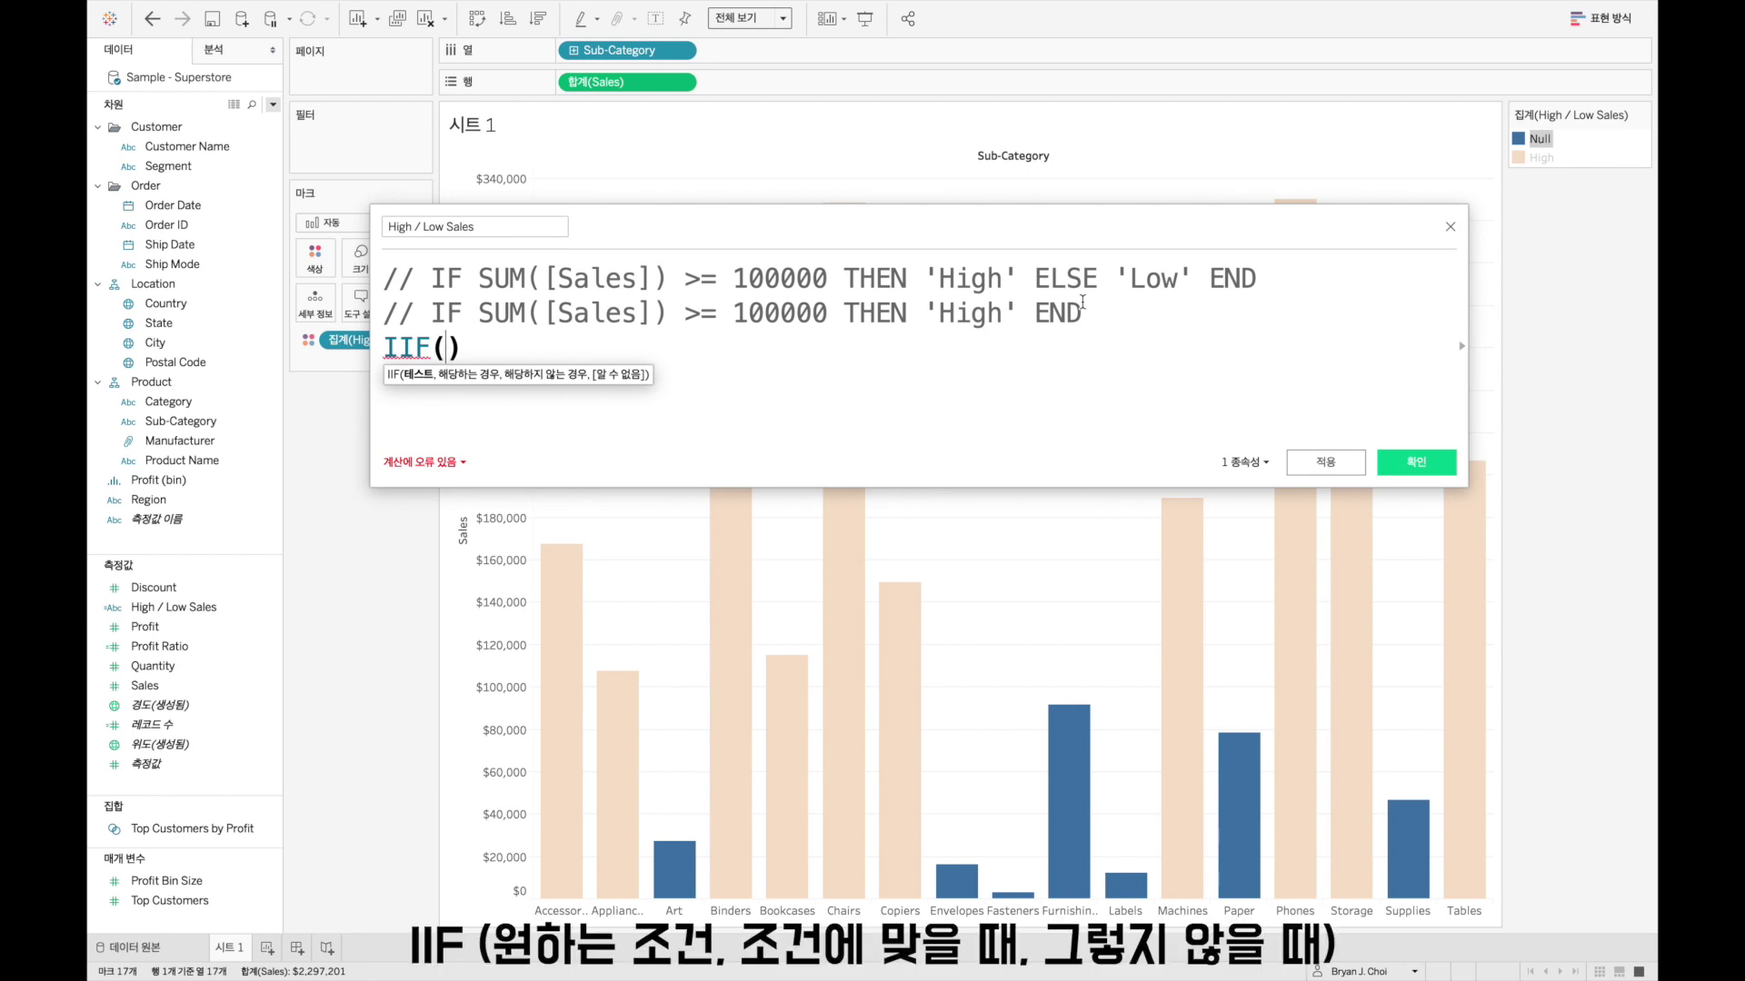
pyautogui.write('SUM(sal')
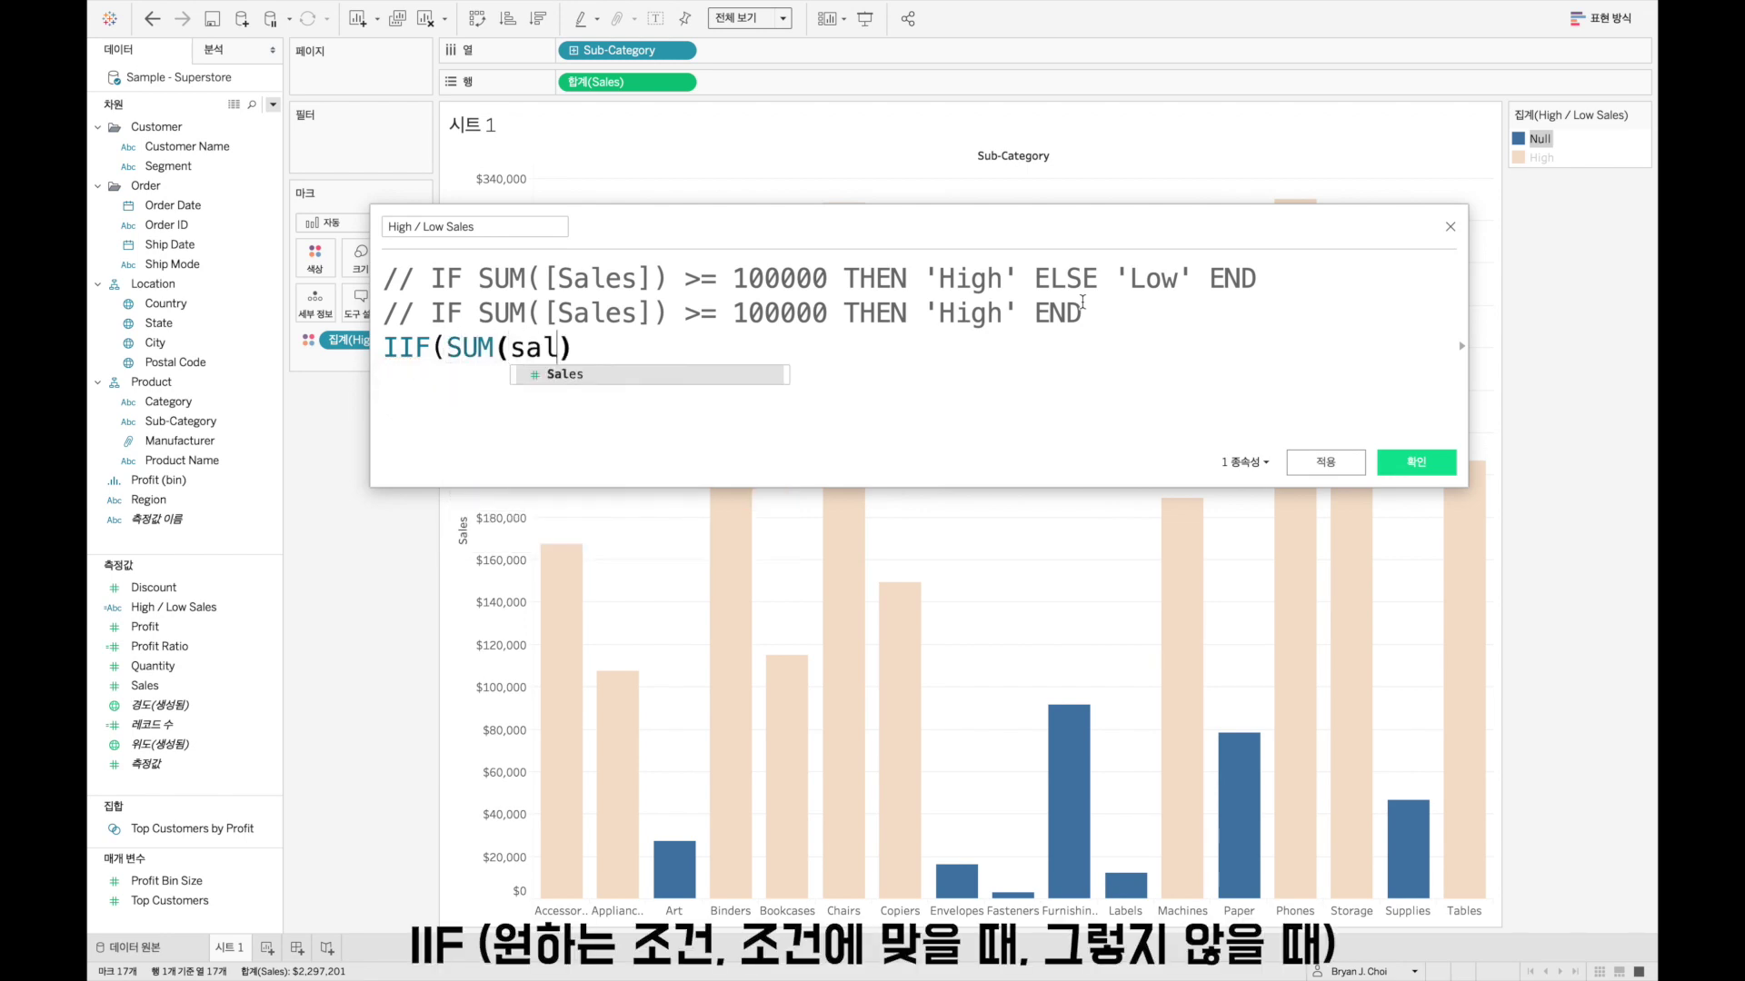
pyautogui.press('Return')
pyautogui.click(674, 357)
pyautogui.write('>')
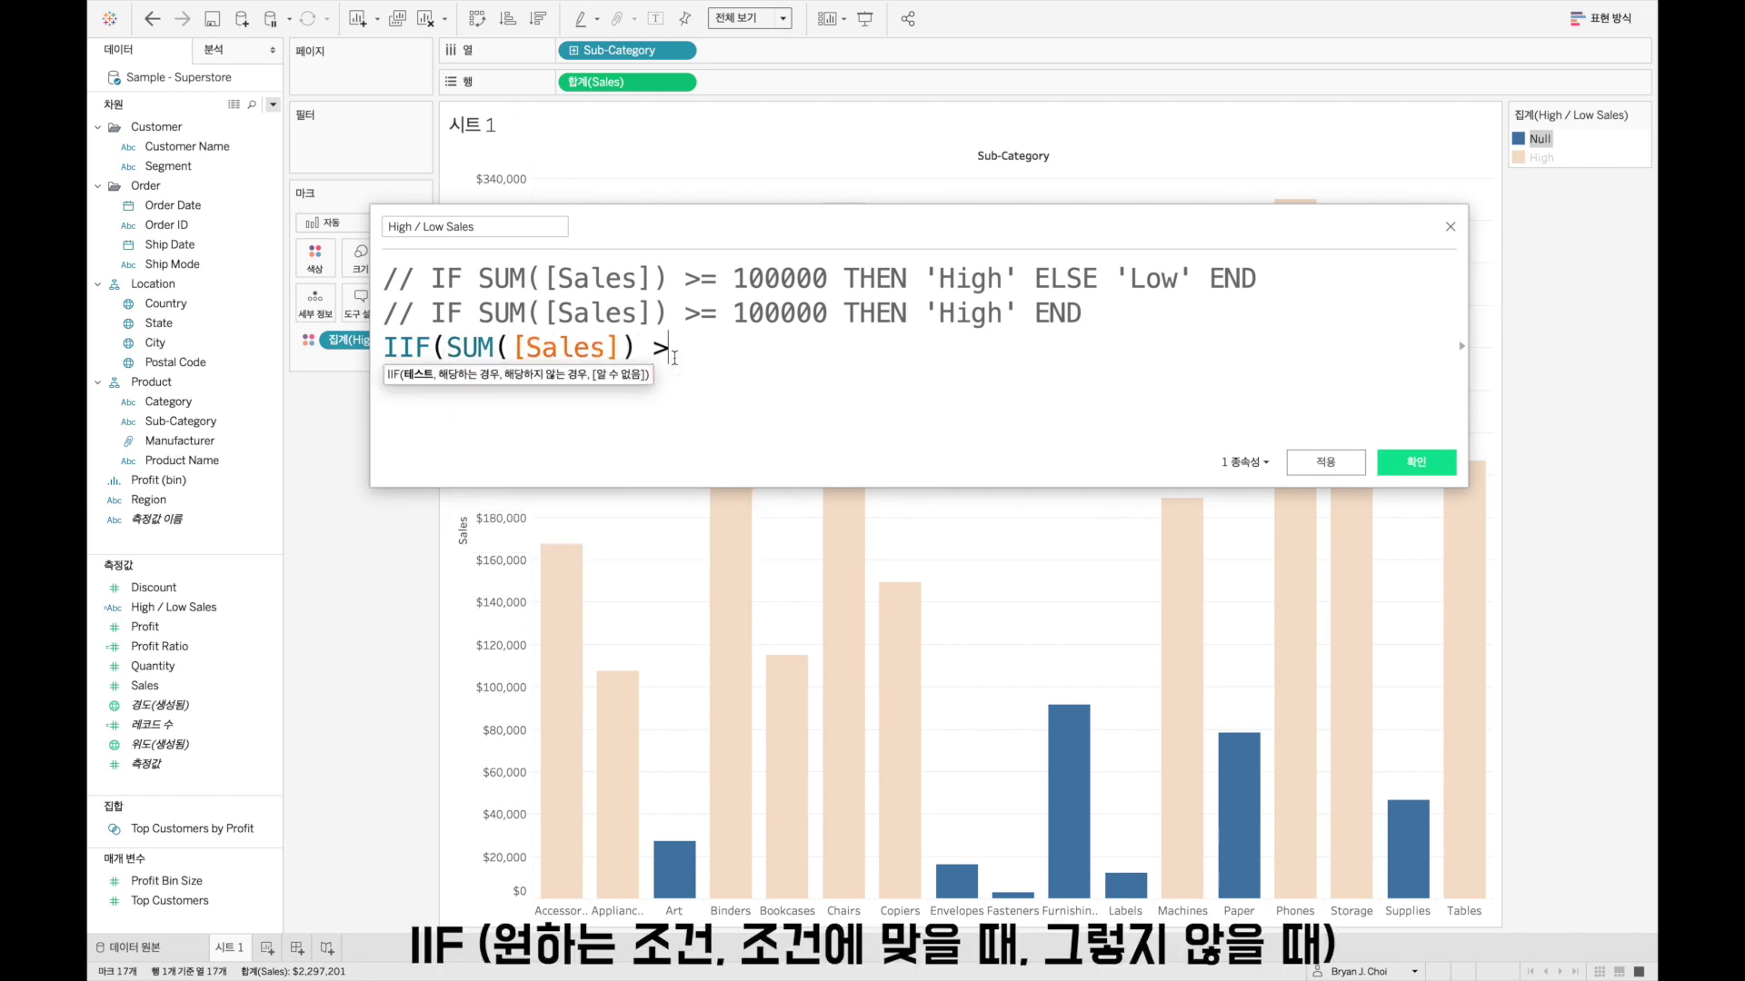
pyautogui.write('= 100000,')
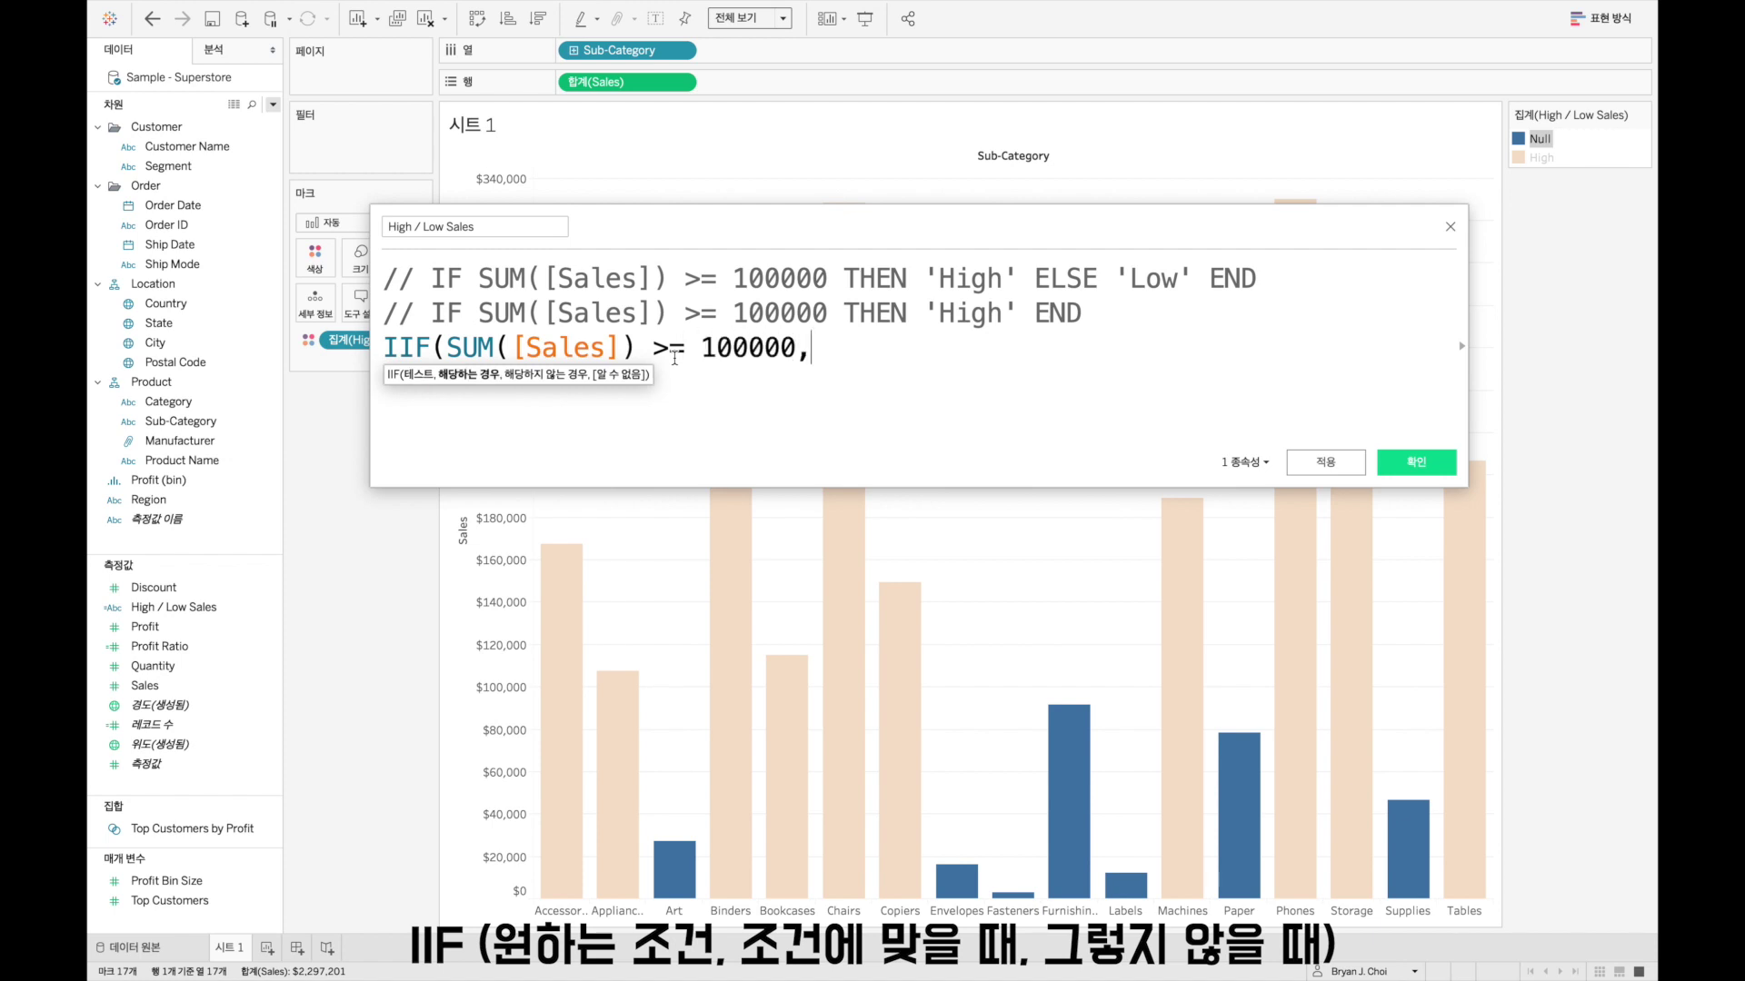
pyautogui.write(" 'High', '")
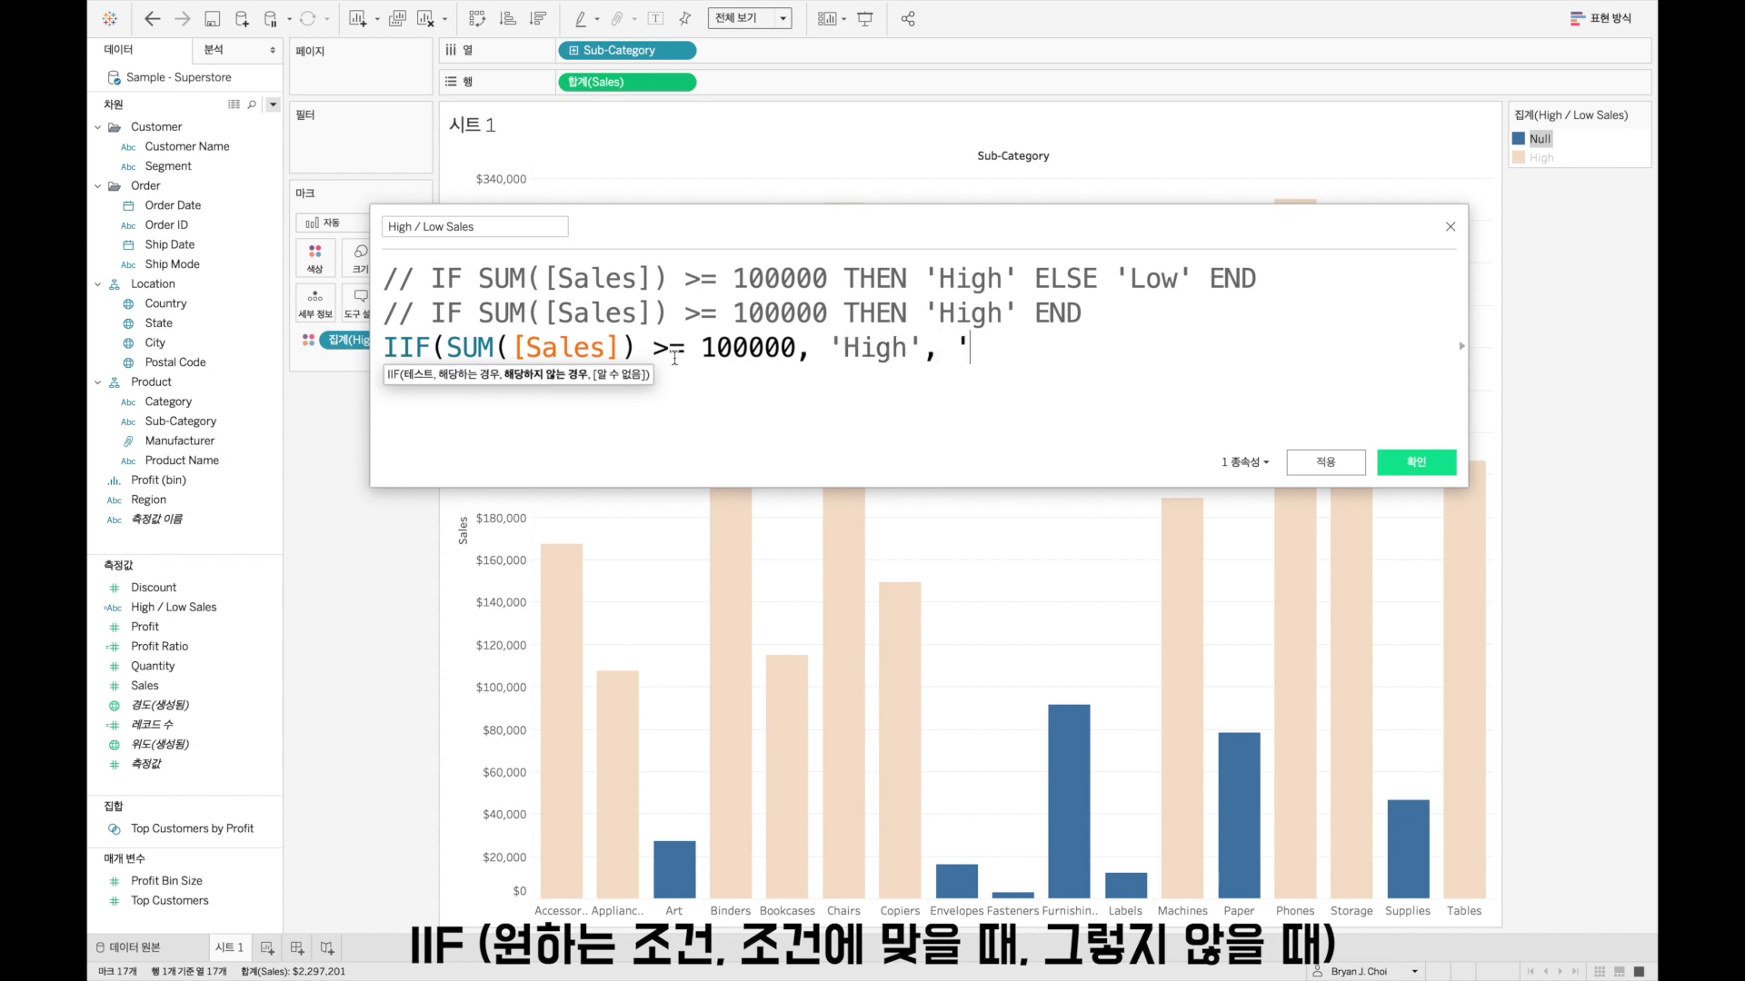
pyautogui.write("Low')")
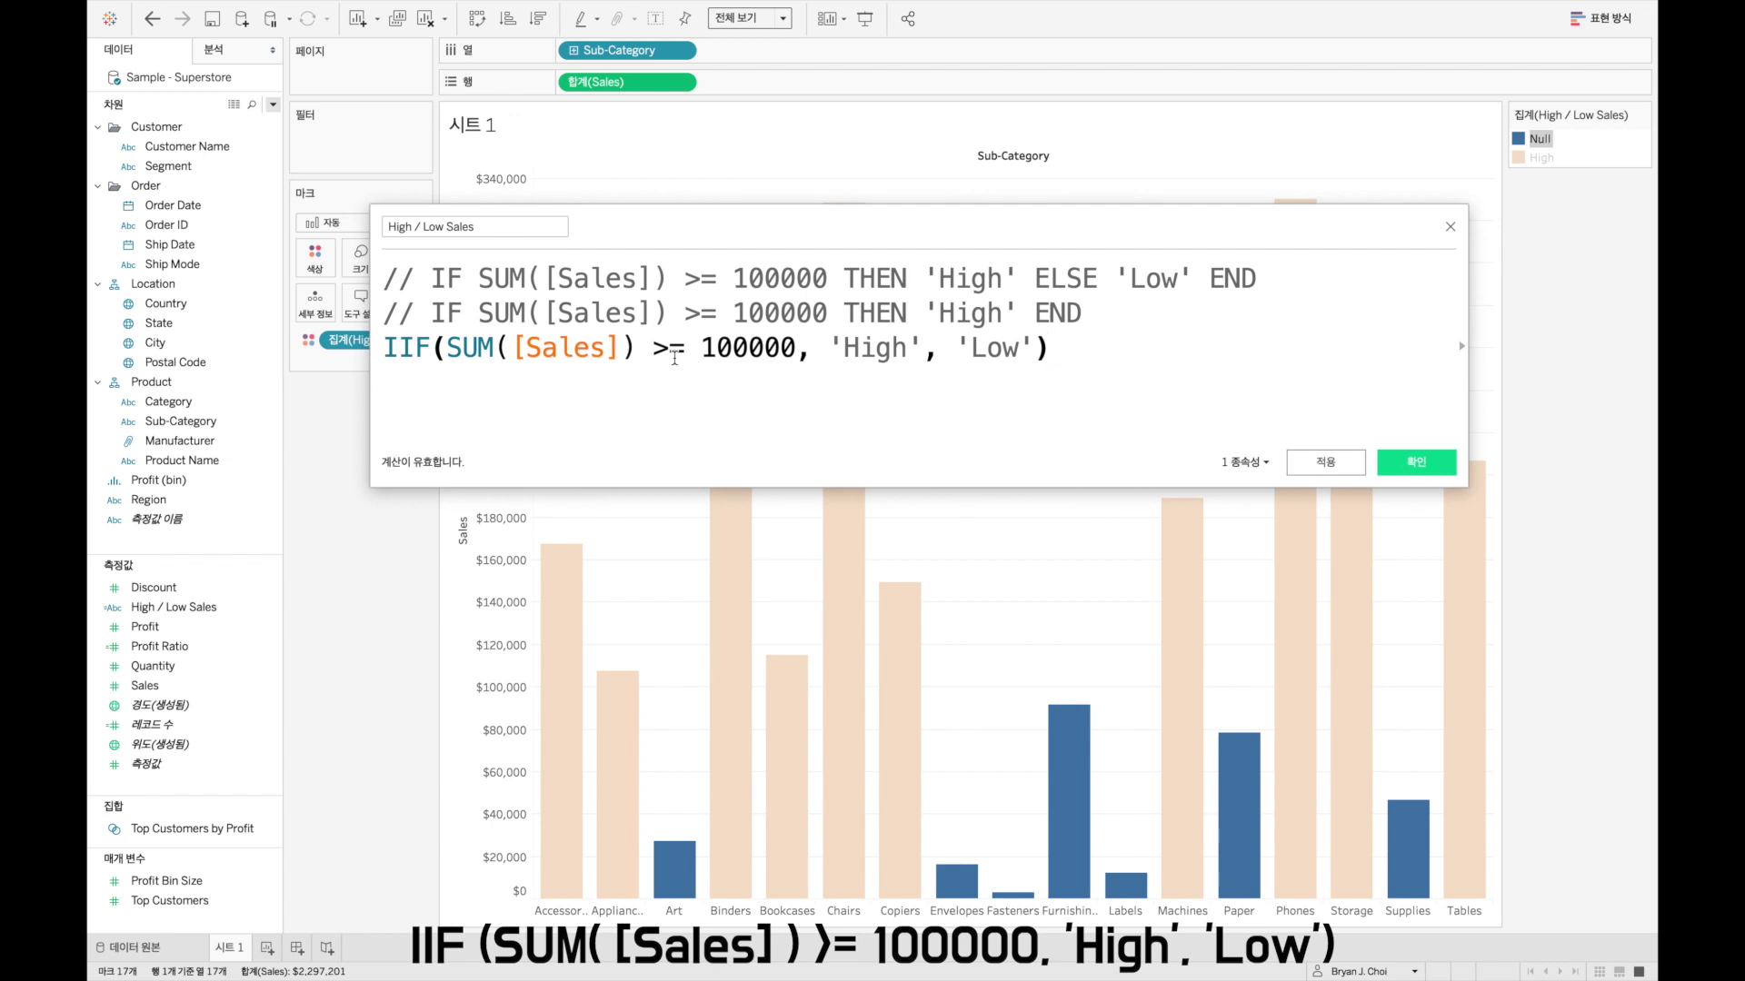
pyautogui.click(1305, 465)
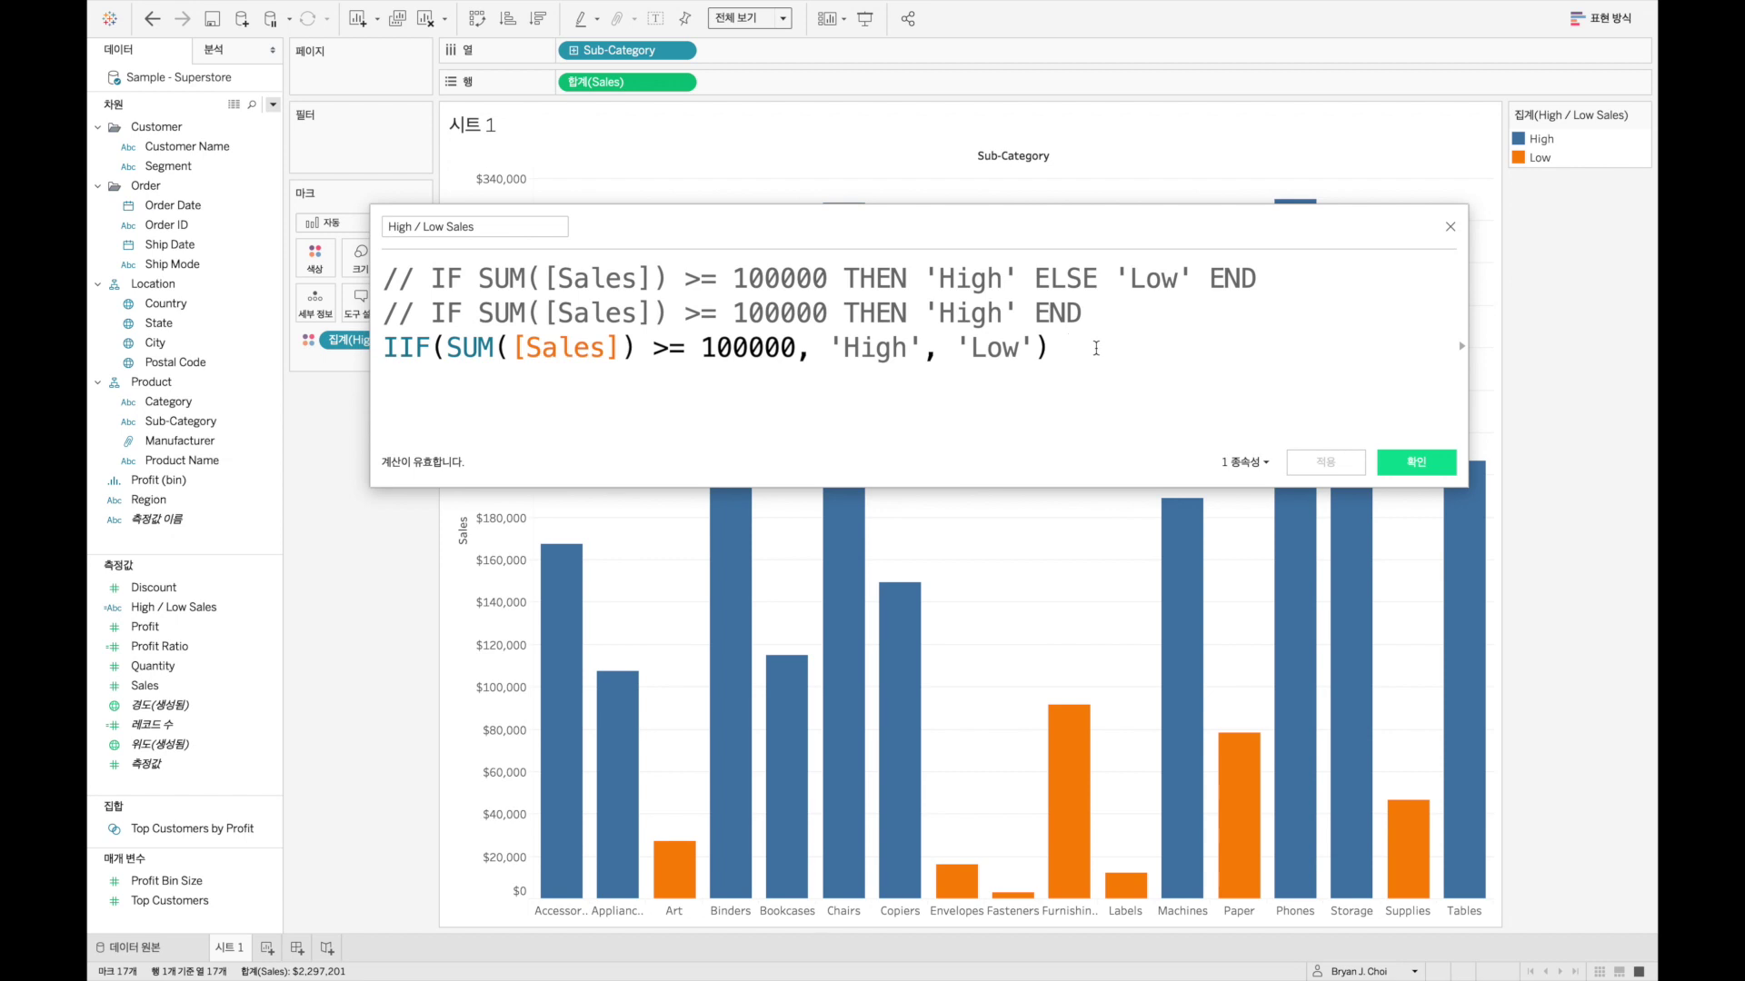
# Step: Comment out the IIF formula with // and add an empty line below it
pyautogui.press('Home')
pyautogui.write('//')
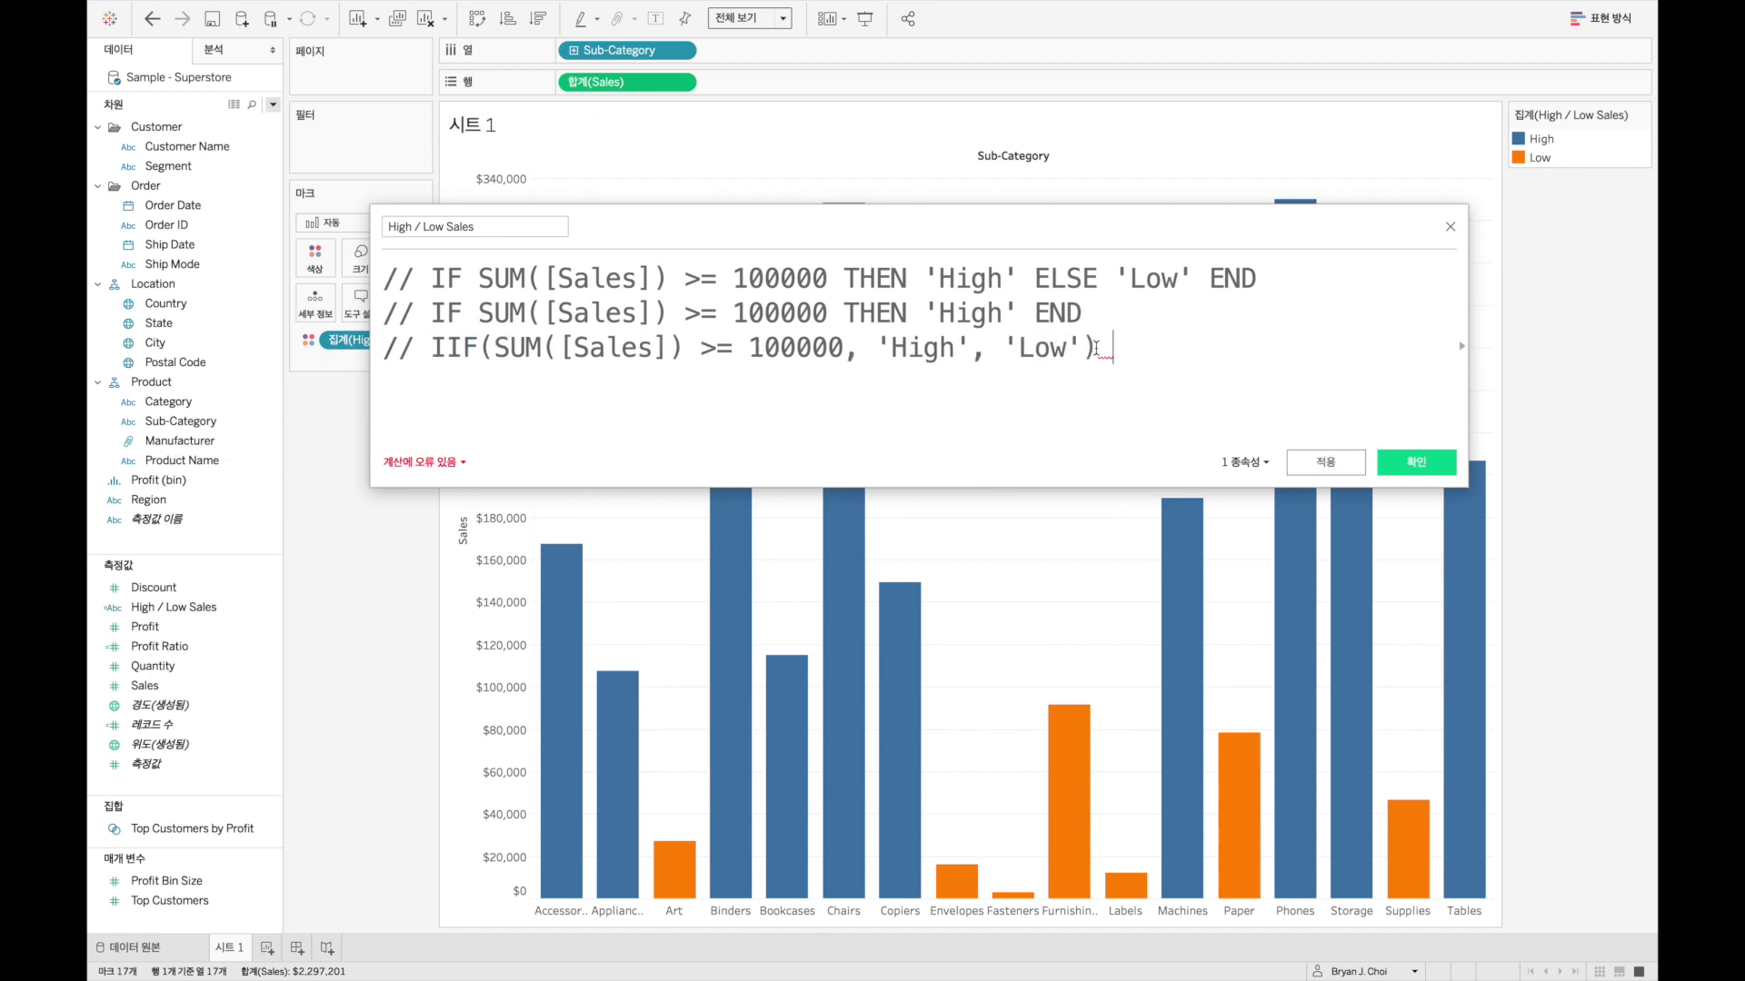
pyautogui.press('Return')
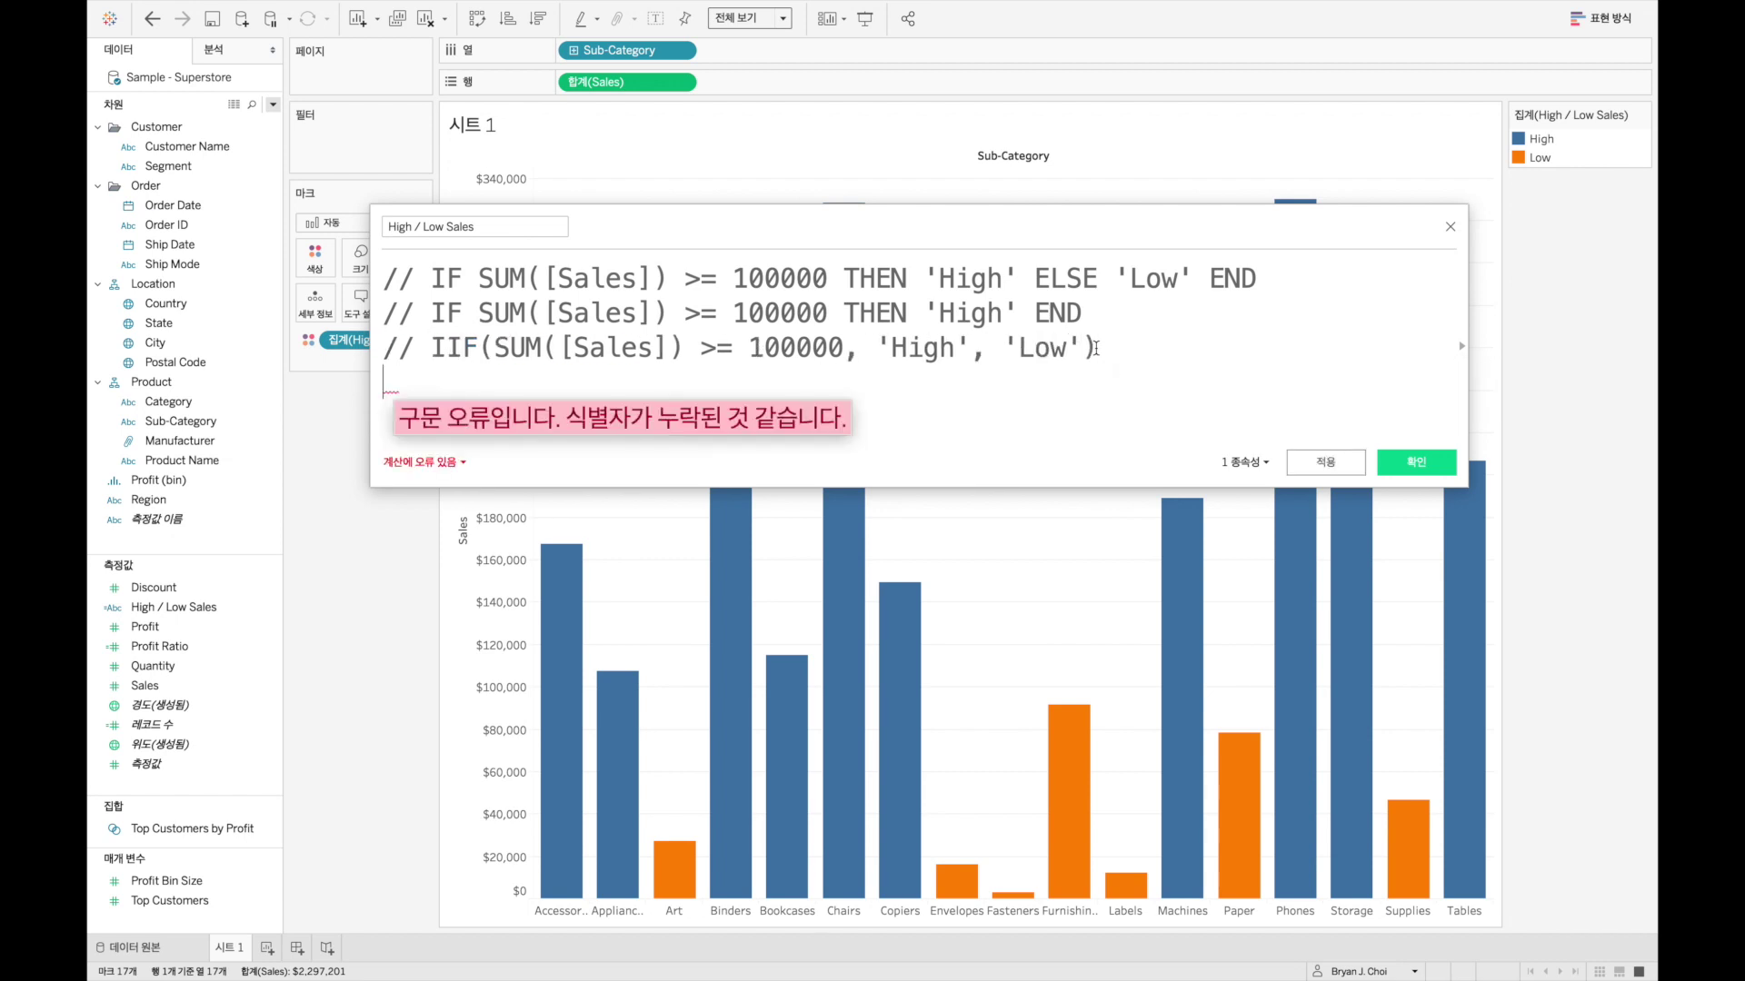
# Step: Copy the condition SUM([Sales]) >= 100000 from the commented IIF formula onto the empty line as the active formula
pyautogui.click(493, 348)
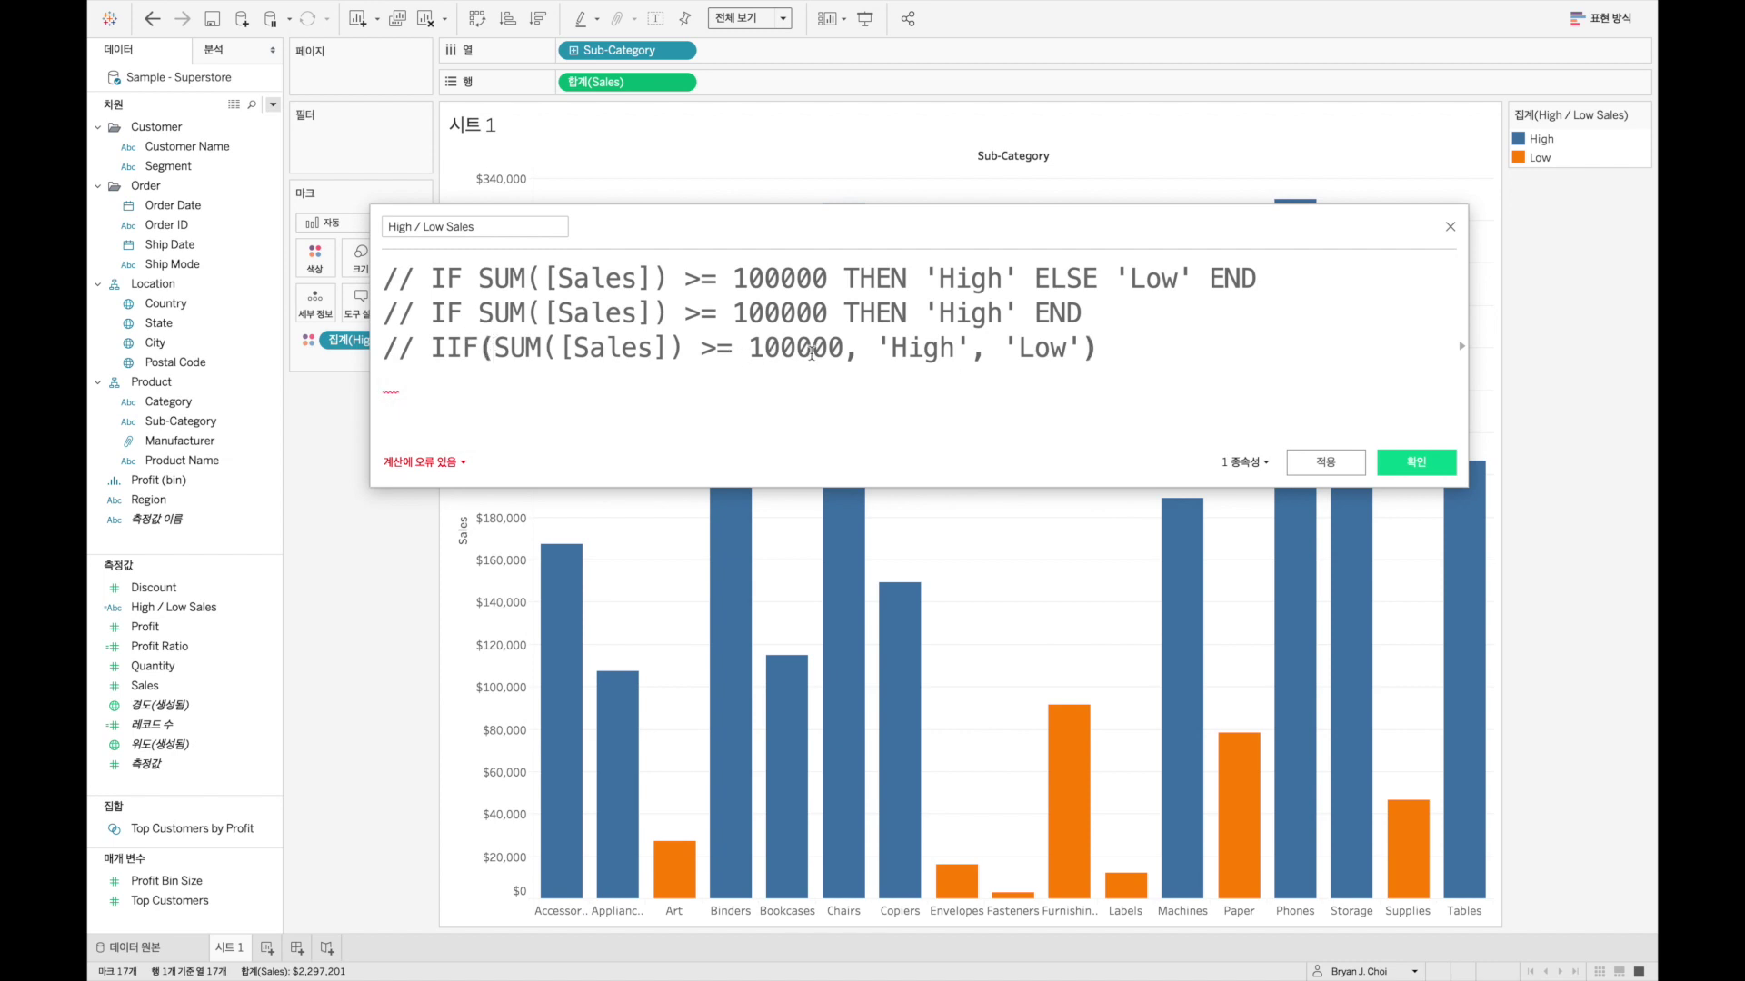
pyautogui.keyDown('shift'); pyautogui.click(843, 348); pyautogui.keyUp('shift')
pyautogui.hotkey('ctrl', 'c')
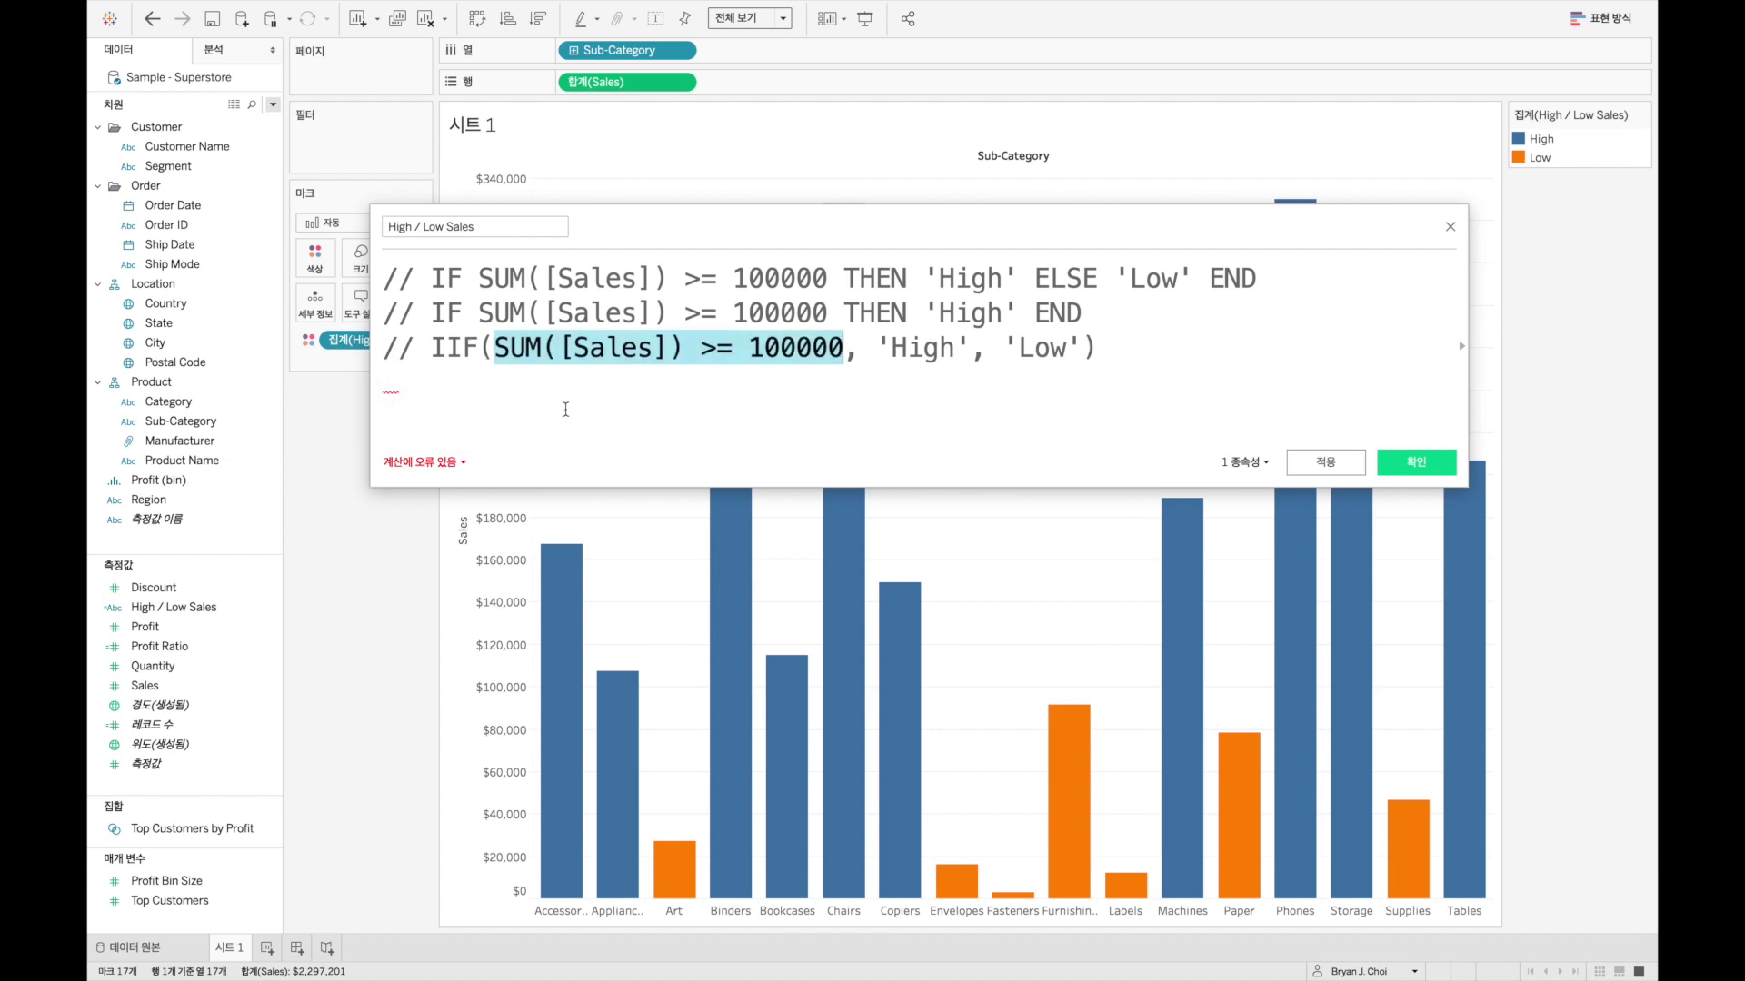
pyautogui.click(507, 396)
pyautogui.hotkey('ctrl', 'v')
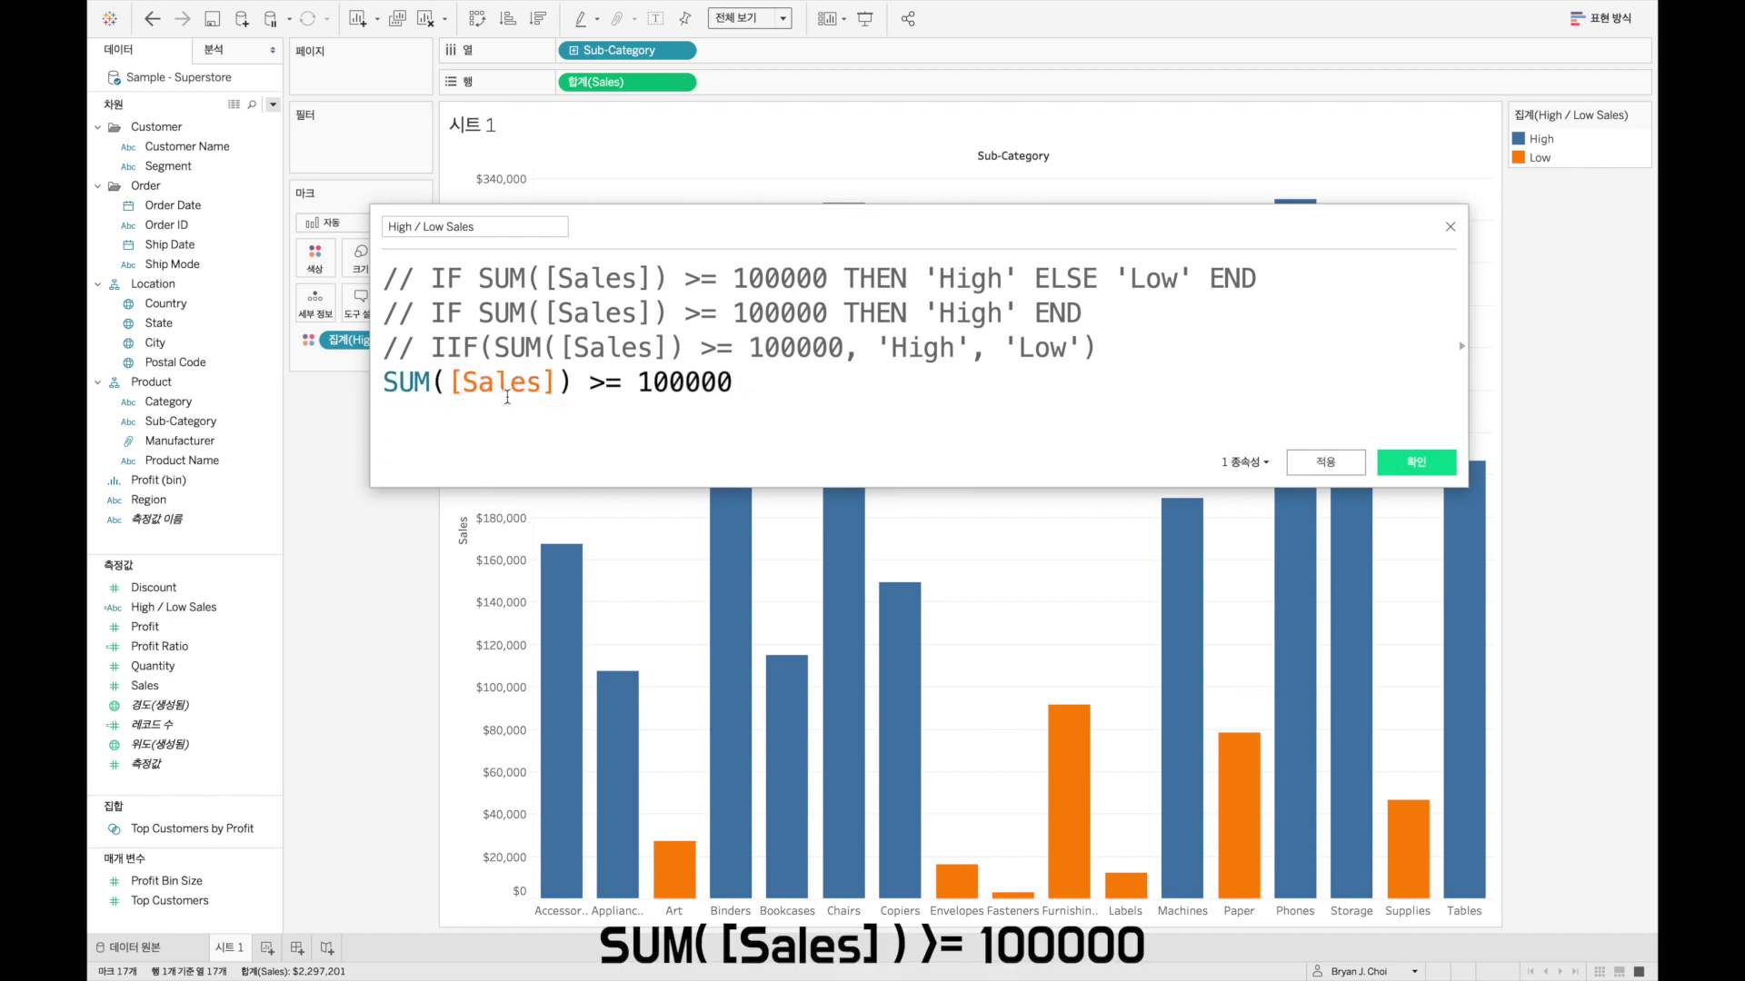
# Step: Rename the calculation to High Sales and apply the true/false condition to the view
pyautogui.click(446, 227)
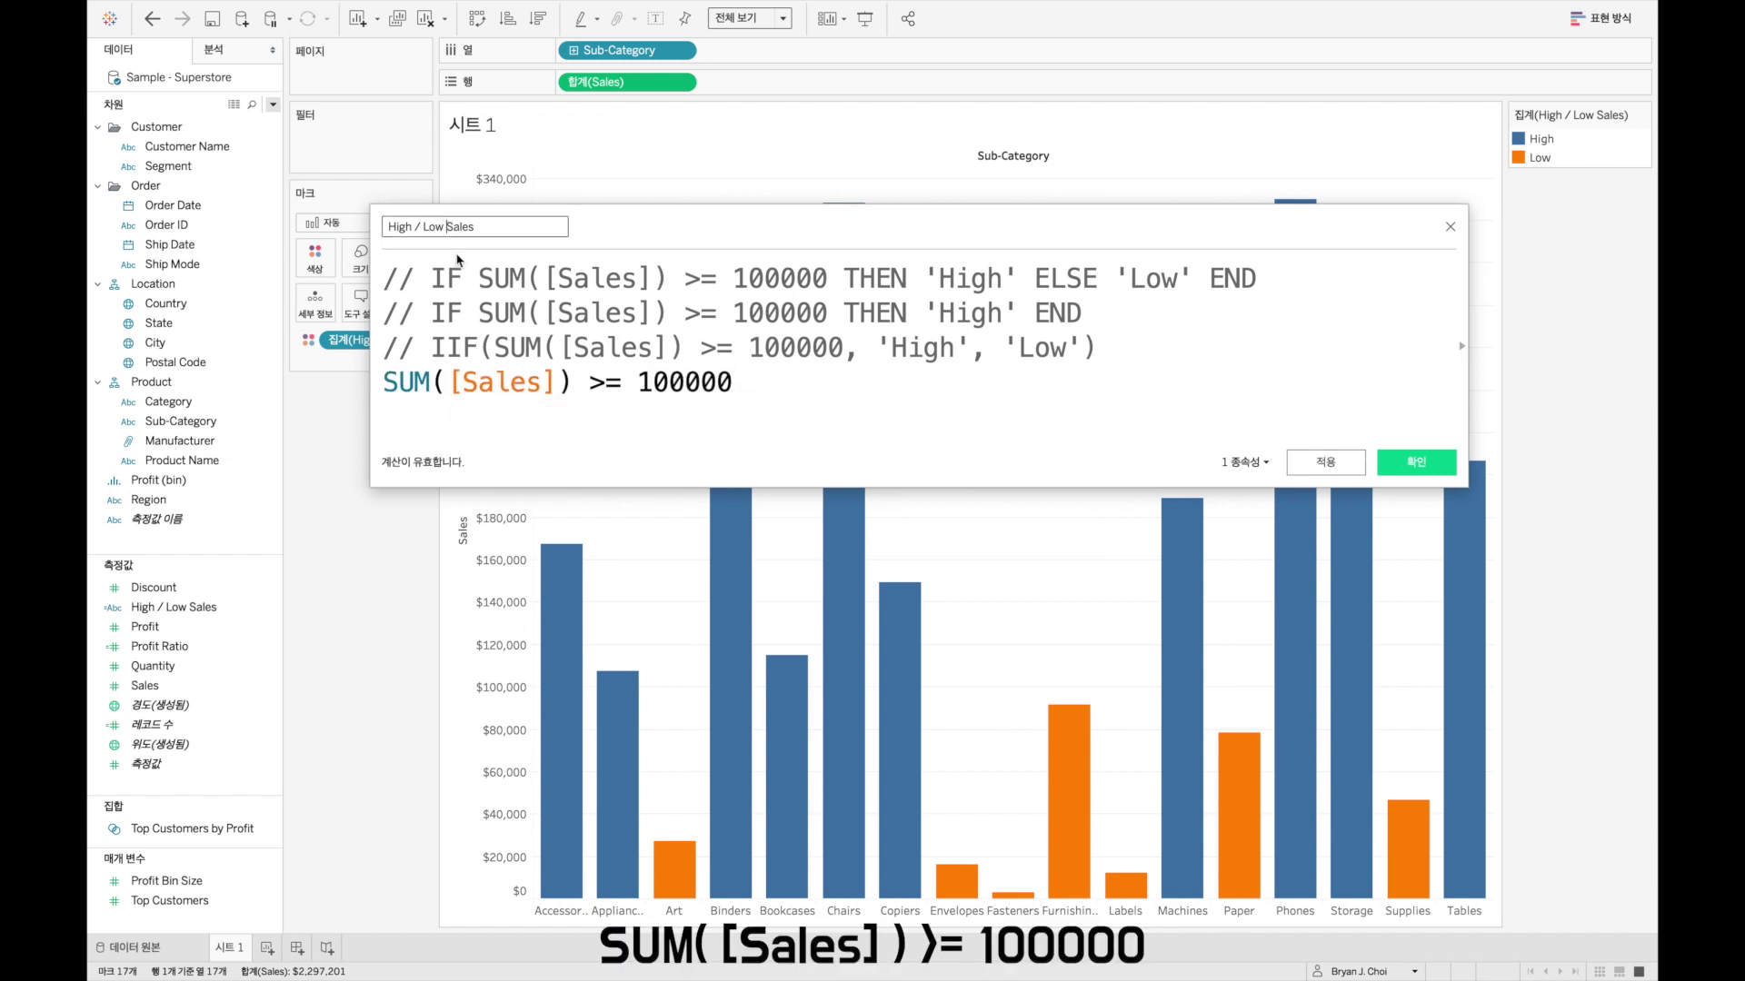
pyautogui.press('BackSpace')
pyautogui.press('BackSpace')
pyautogui.press('BackSpace')
pyautogui.press('BackSpace')
pyautogui.press('BackSpace')
pyautogui.press('BackSpace')
pyautogui.click(1297, 466)
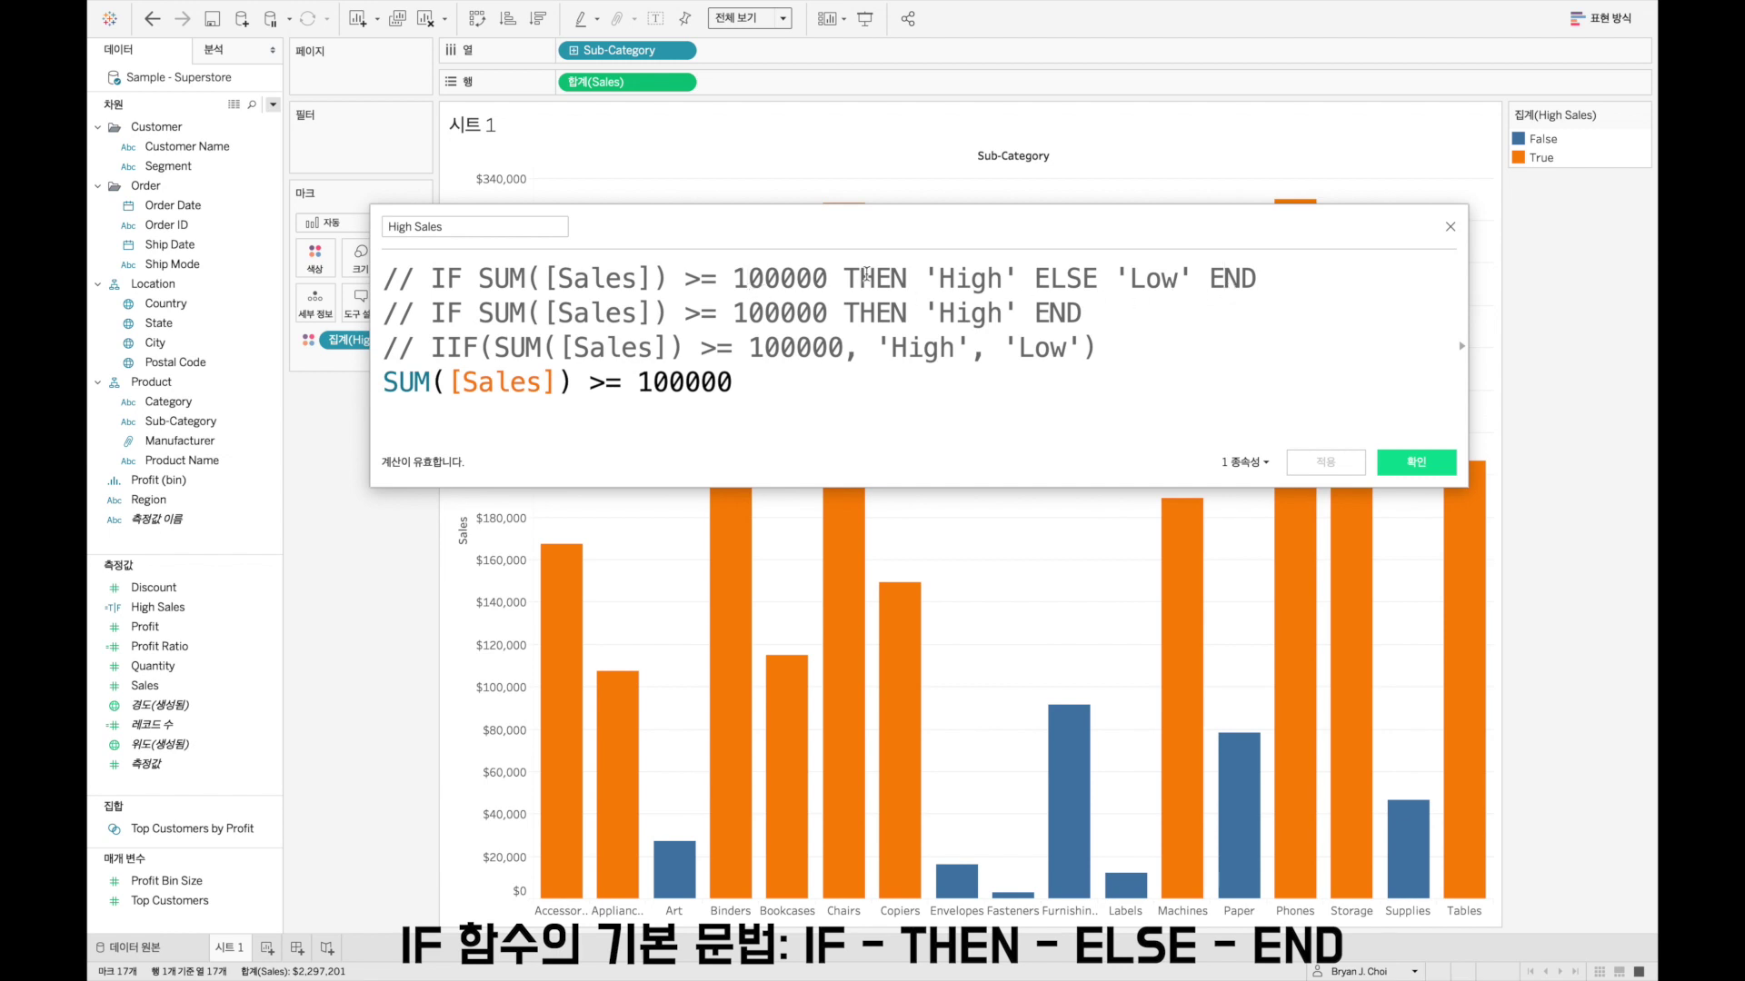
# Step: Review the four formula variants, comparing the ELSE 'Low' part, the IIF form and the plain true/false condition
pyautogui.click(1160, 275)
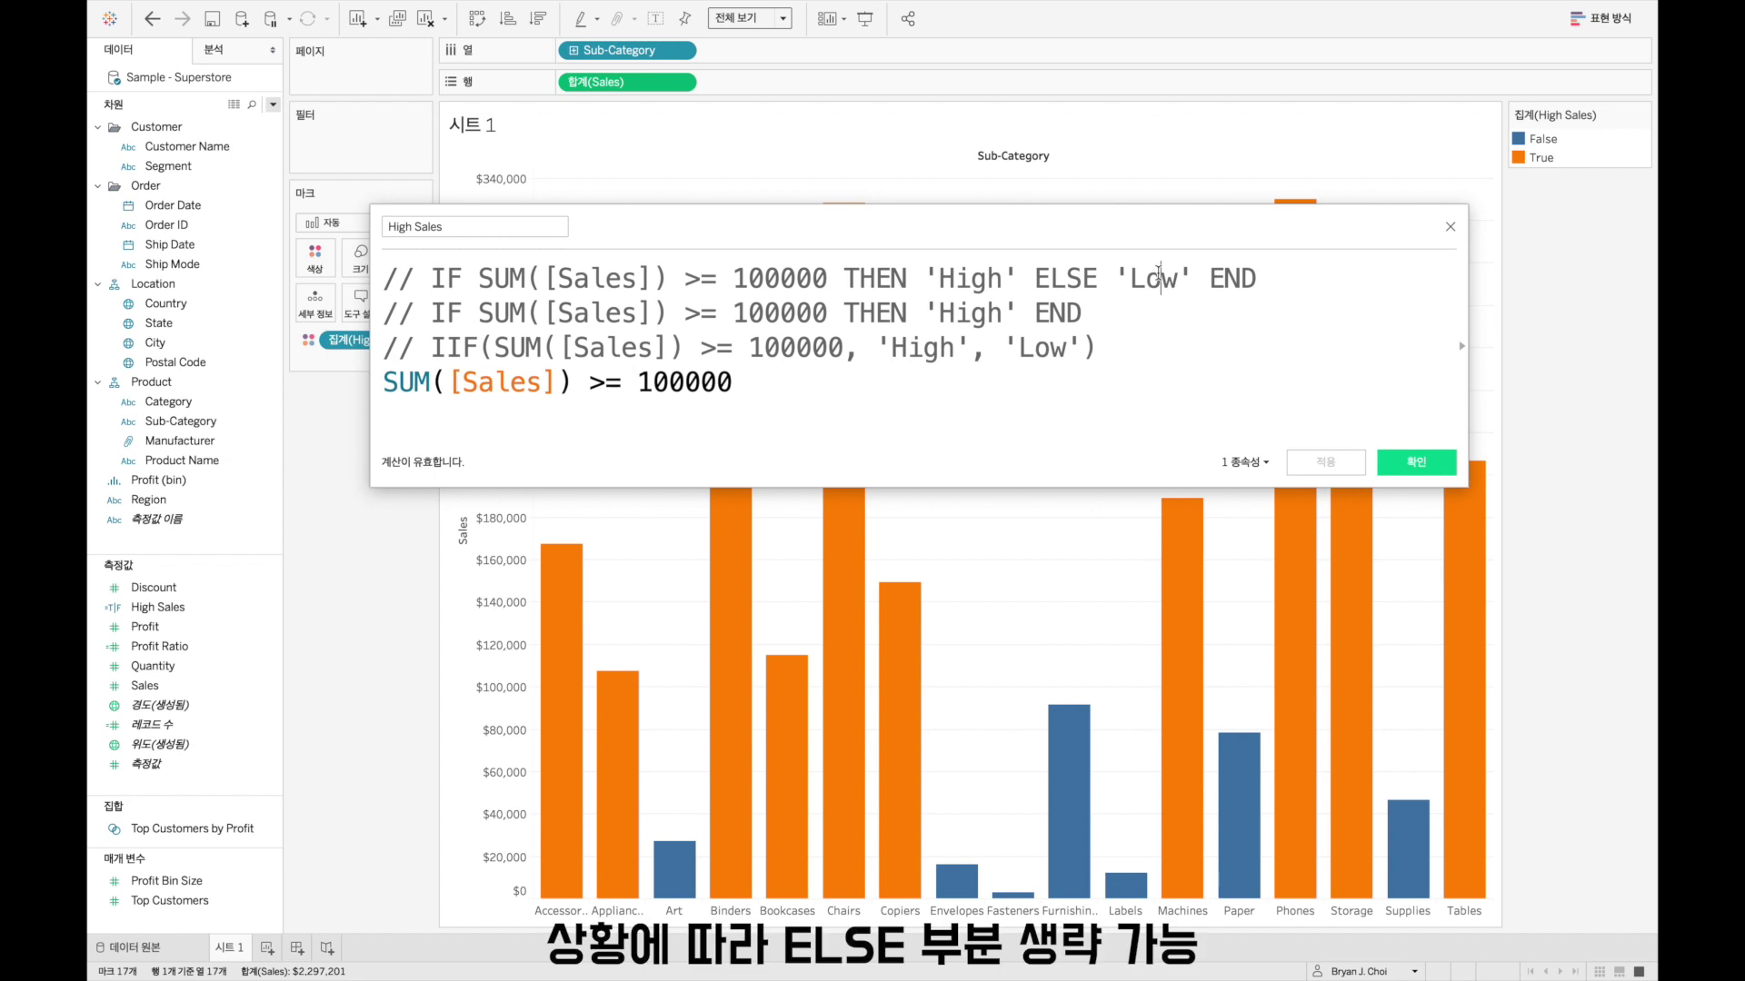
pyautogui.moveTo(1035, 278); pyautogui.dragTo(1194, 287)
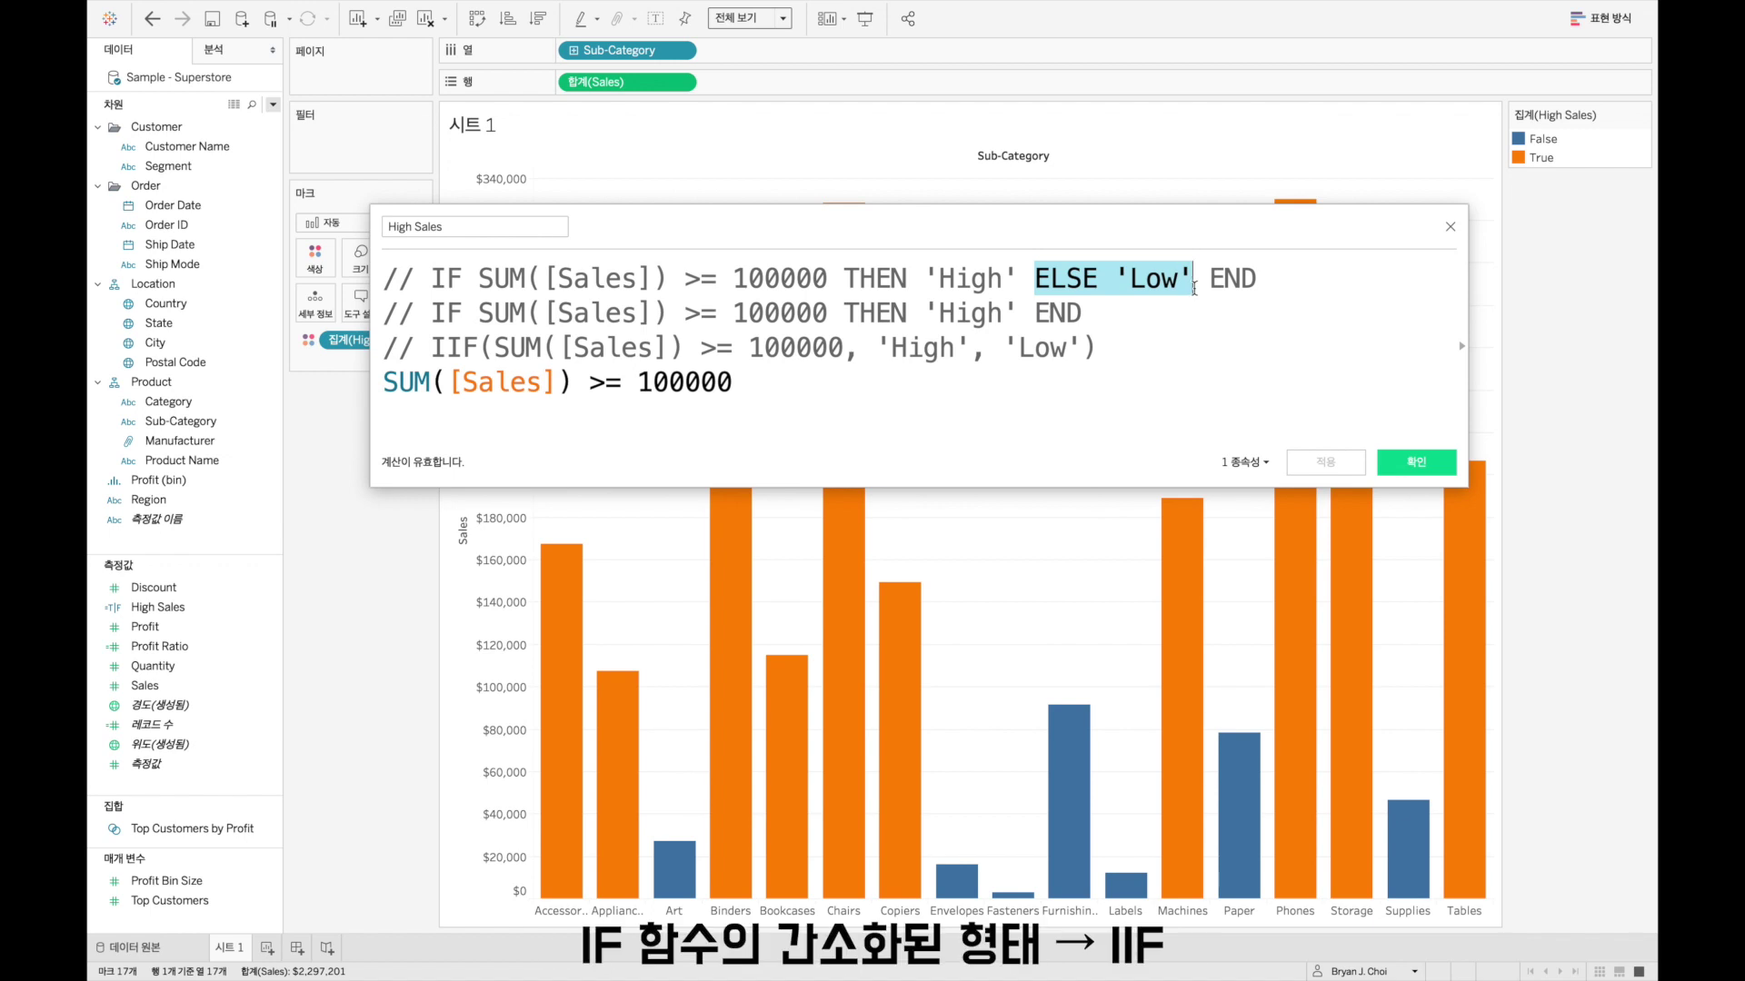
pyautogui.click(1118, 353)
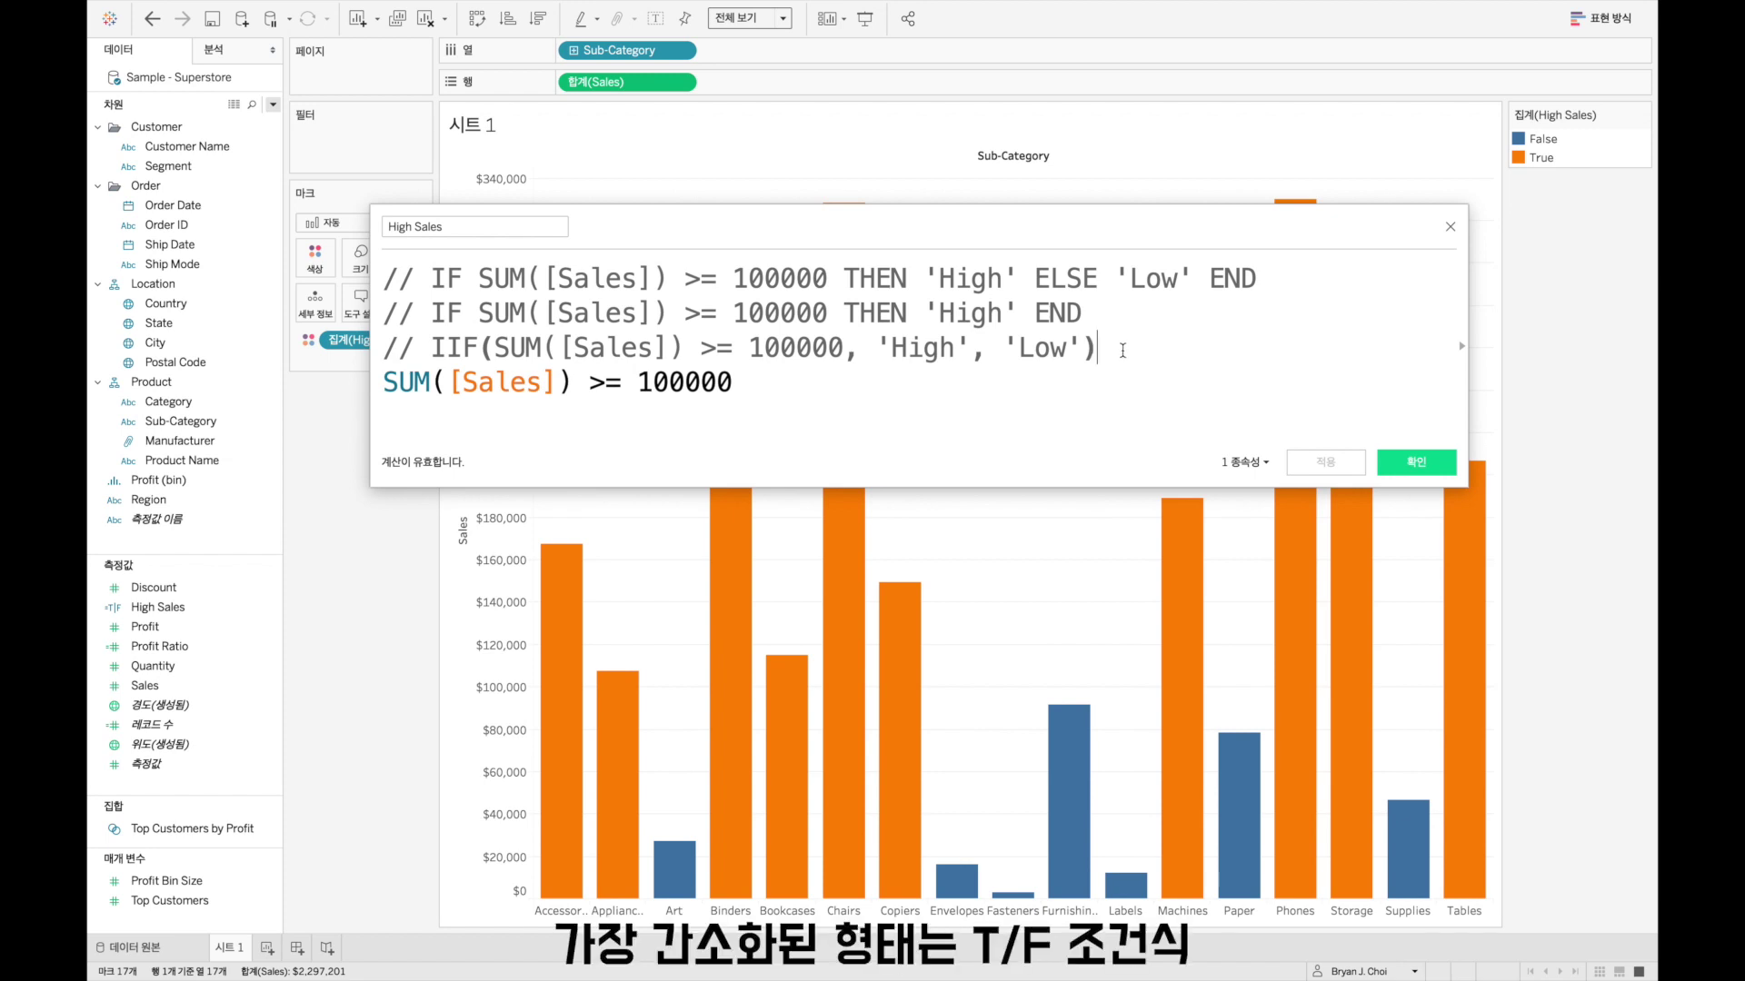
pyautogui.click(761, 381)
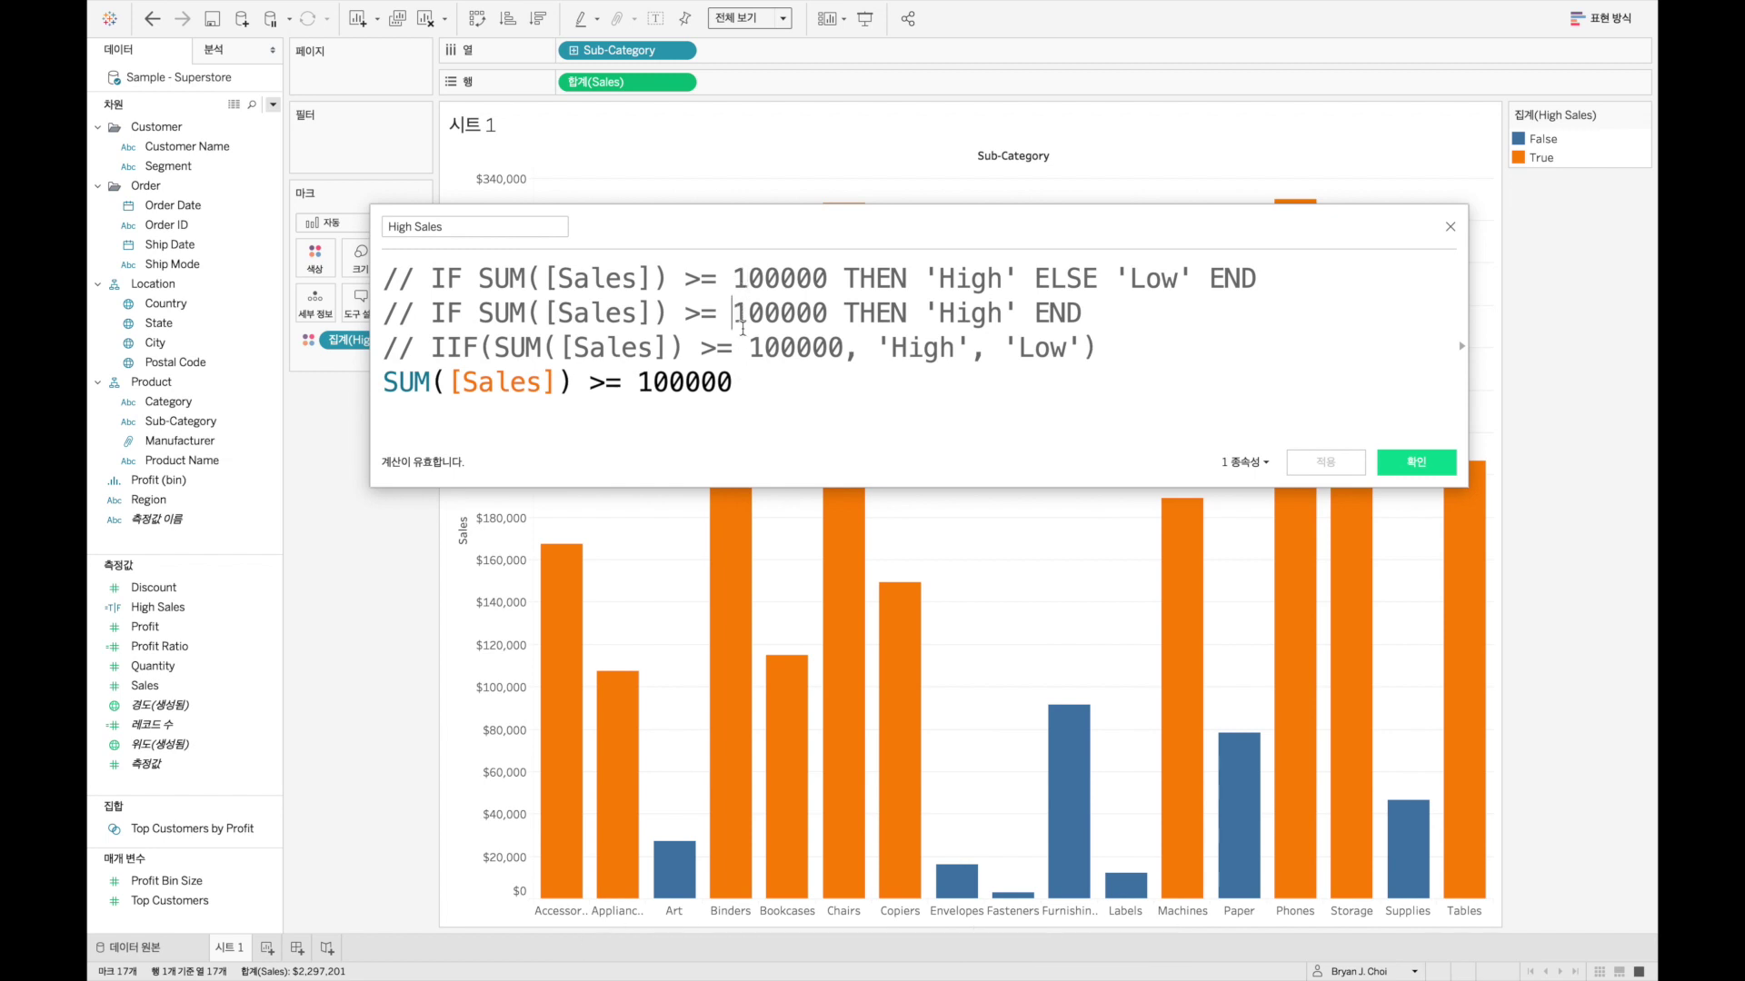
pyautogui.tripleClick(744, 375)
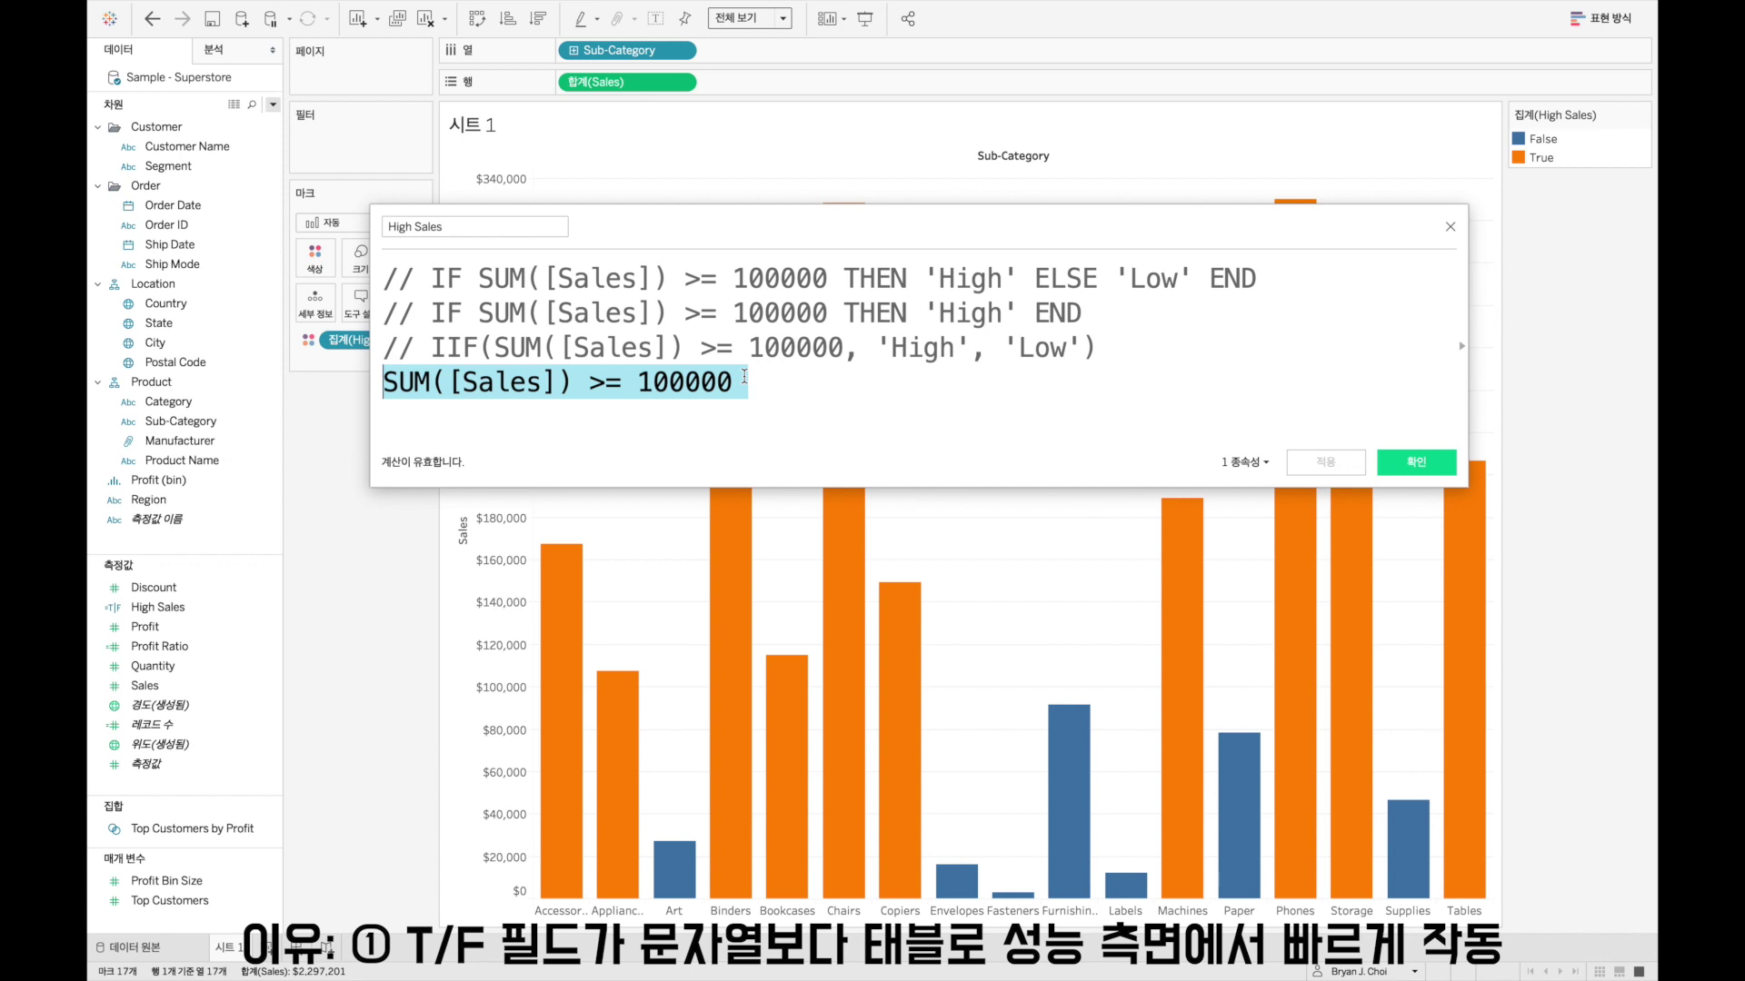
pyautogui.click(744, 376)
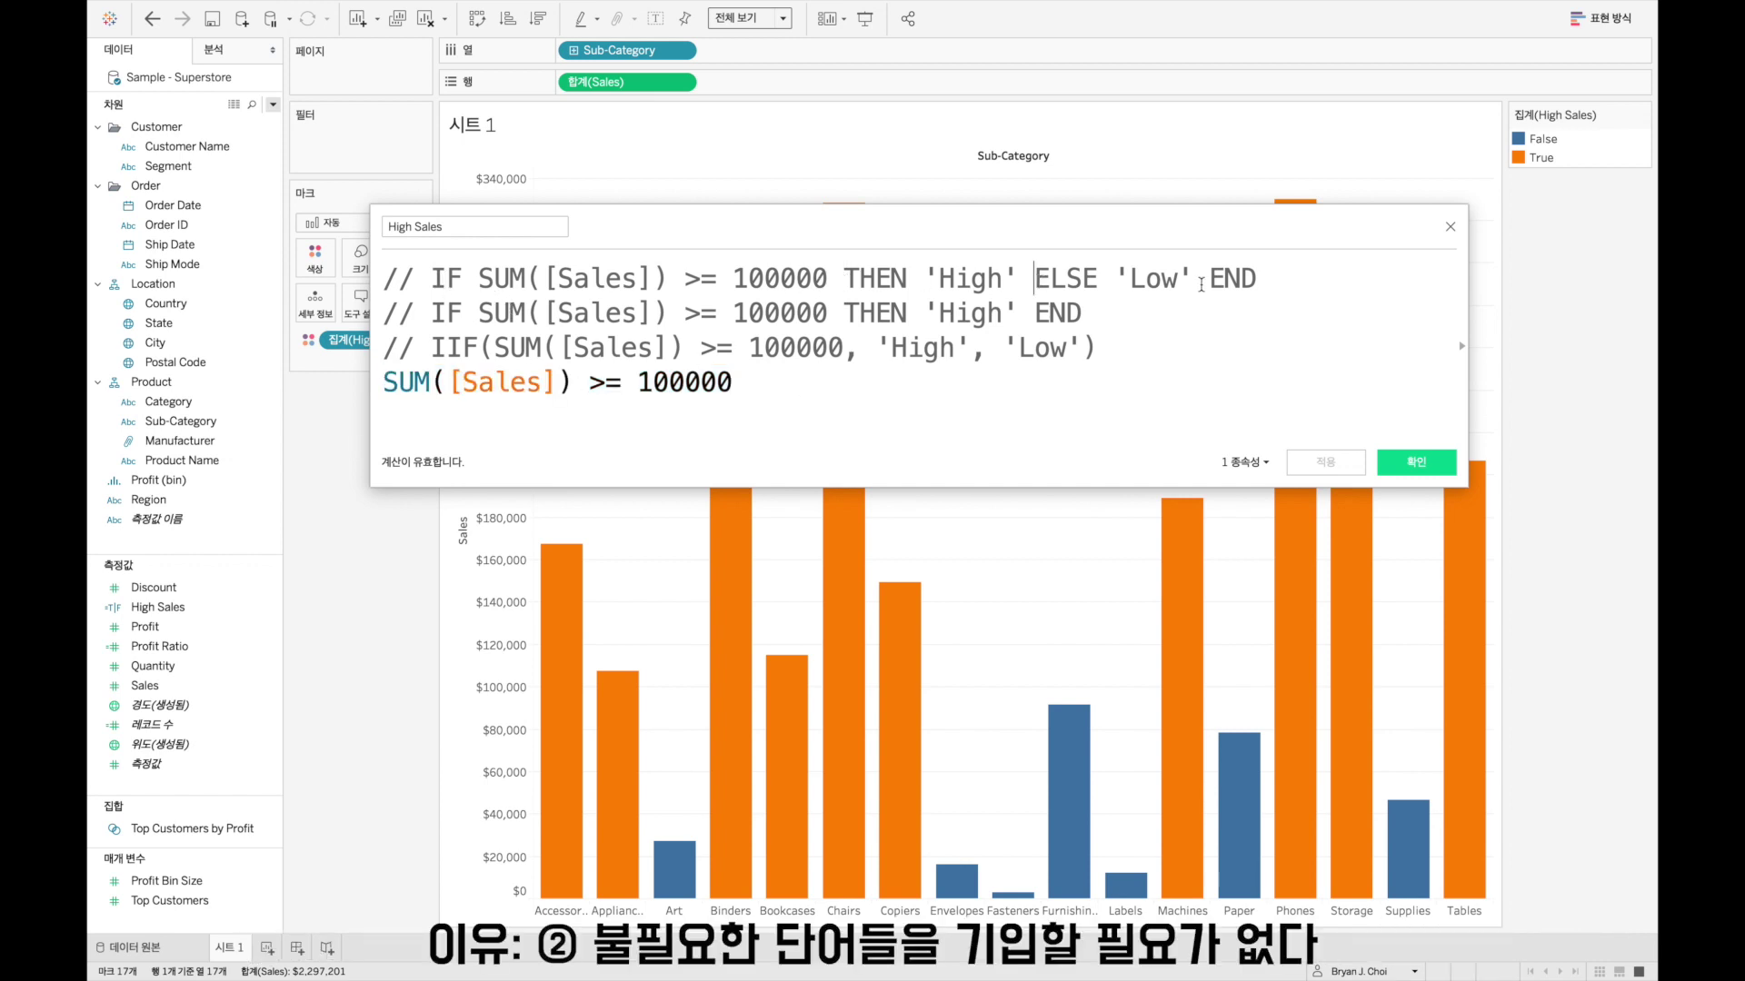
pyautogui.click(1257, 280)
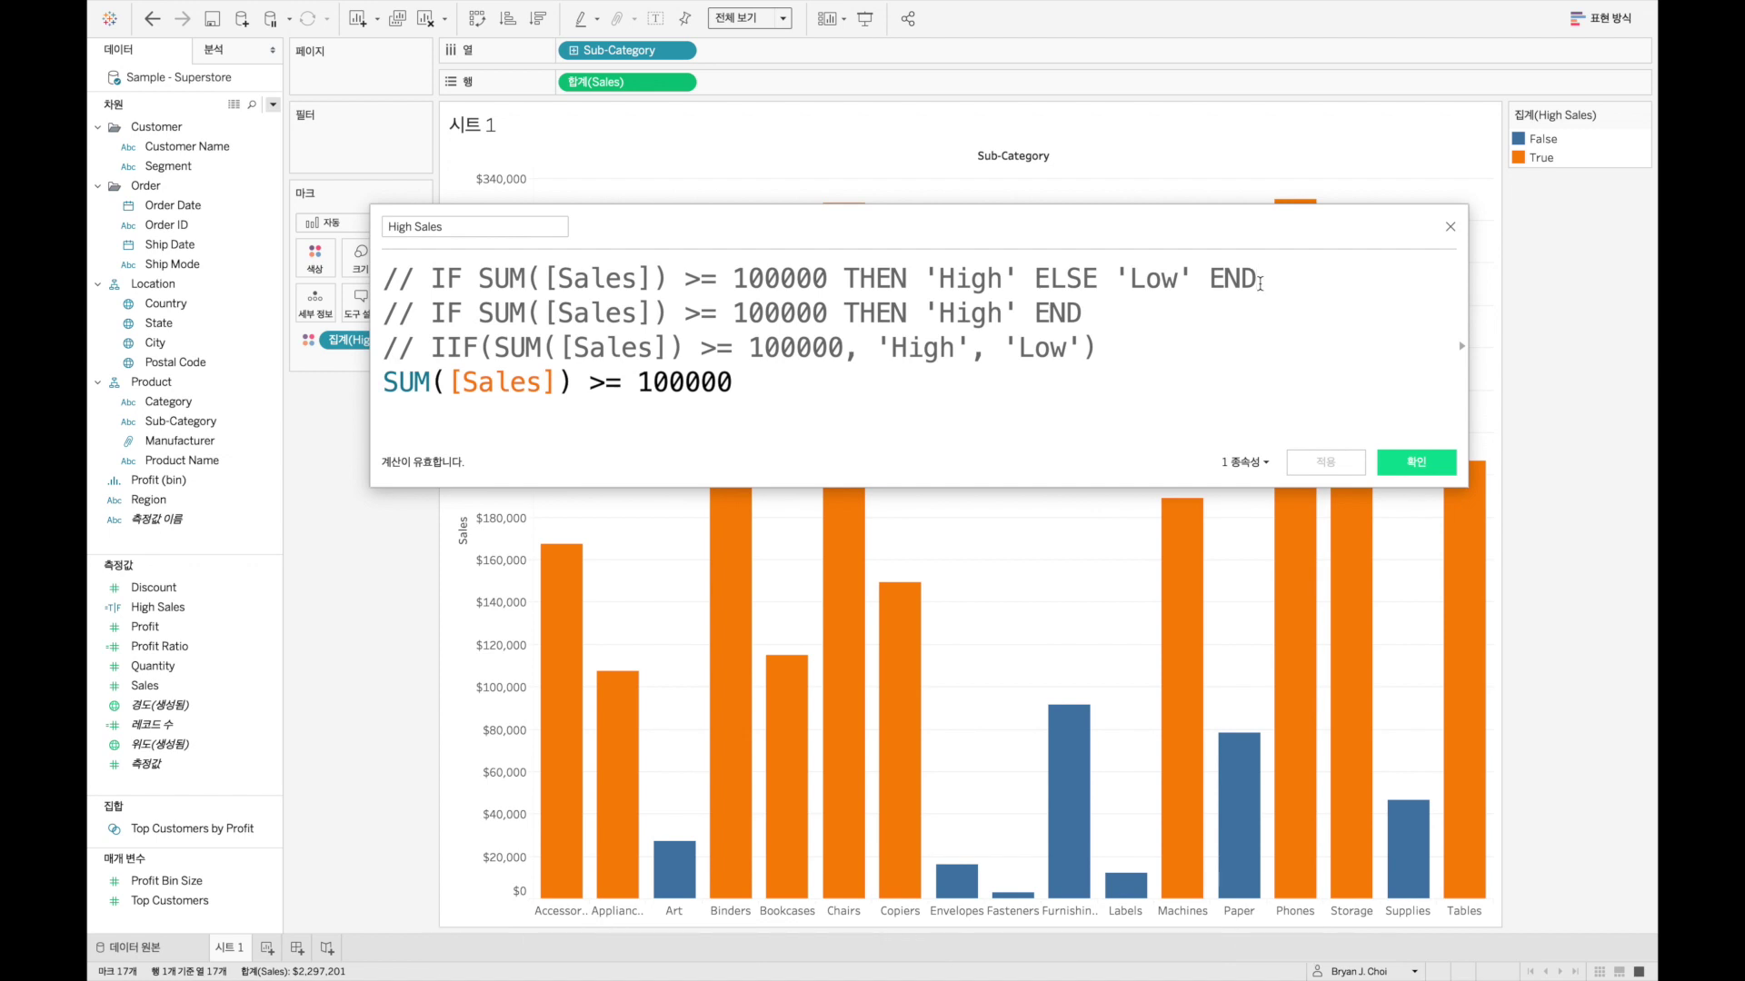
# Step: Delete the three lower formula lines and uncomment the first IF ... THEN 'High' ELSE 'Low' END formula
pyautogui.click(834, 398)
pyautogui.moveTo(822, 396); pyautogui.dragTo(388, 318)
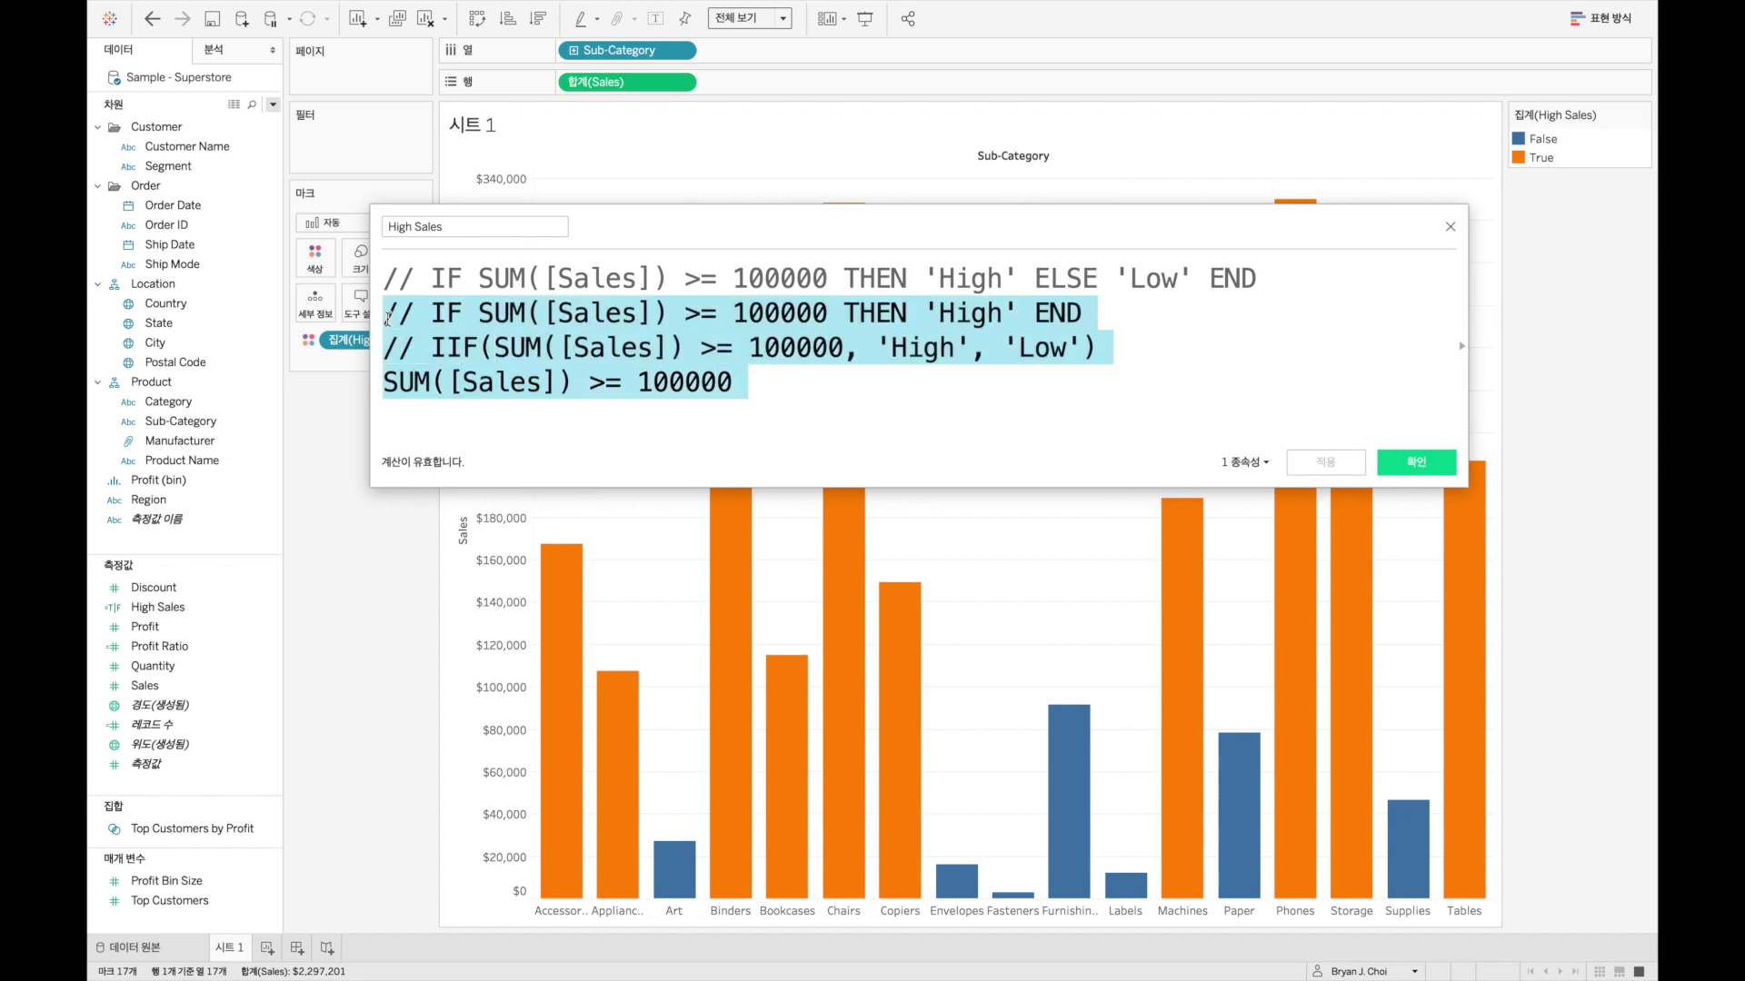
pyautogui.press('BackSpace')
pyautogui.press('Up')
pyautogui.press('Delete')
pyautogui.press('Delete')
pyautogui.press('Delete')
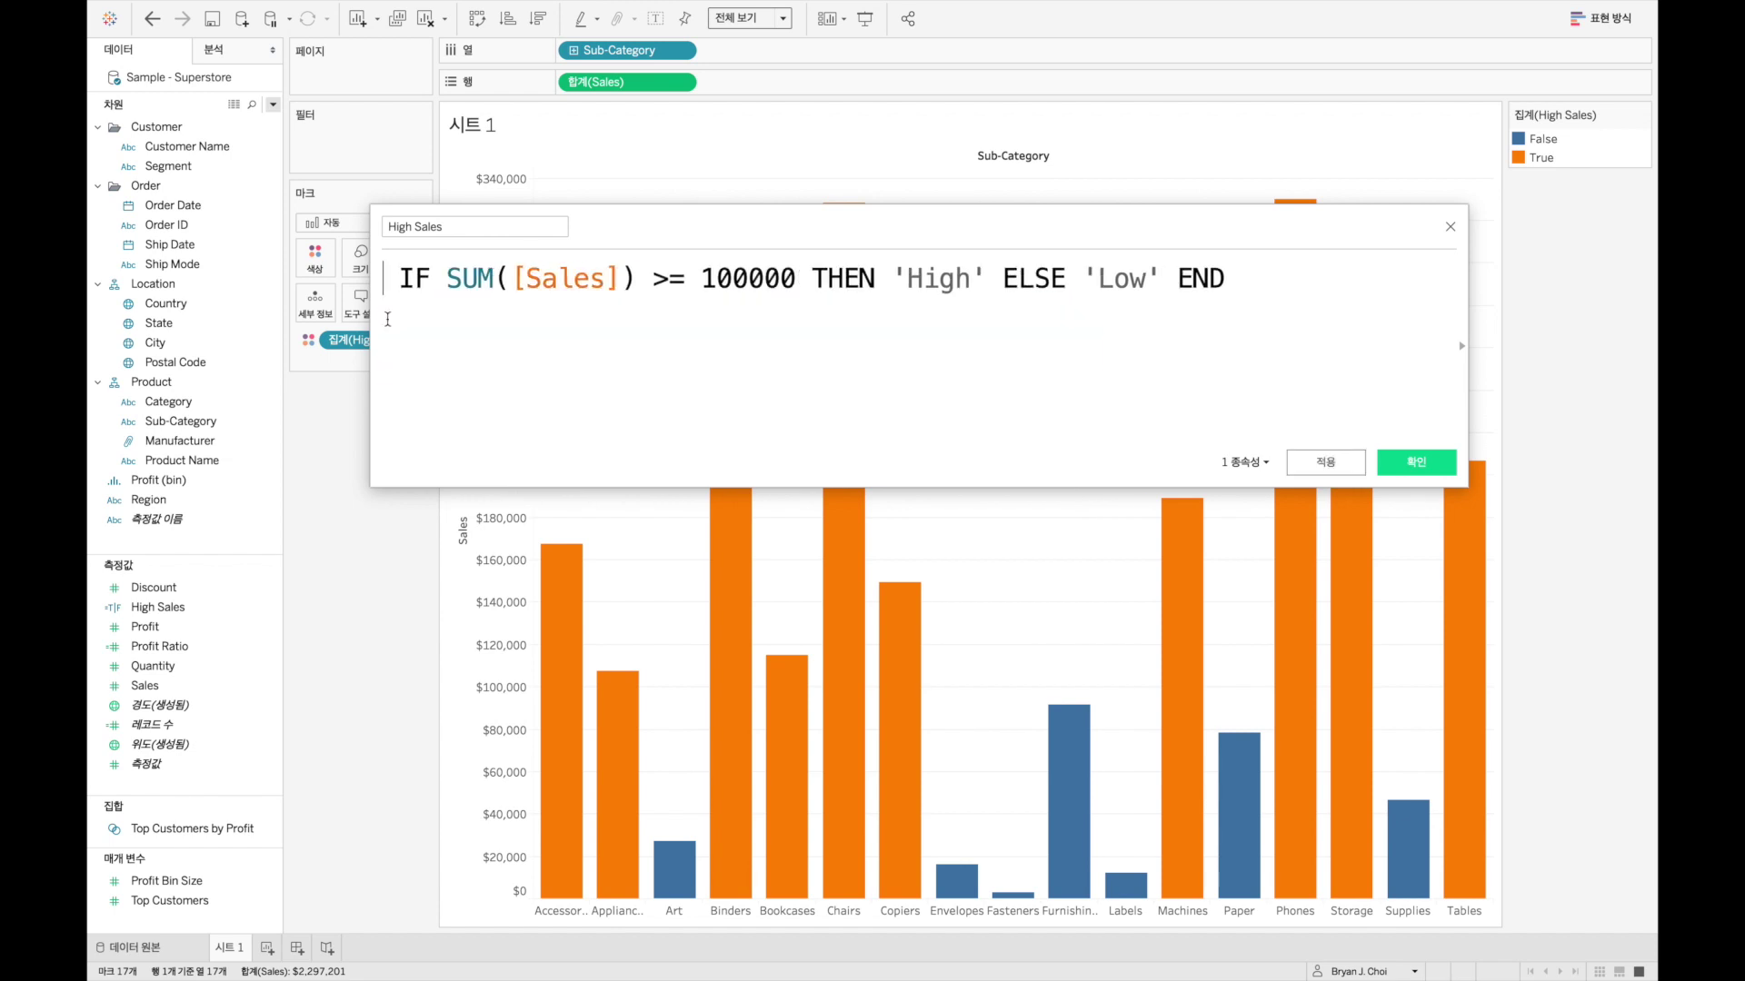
pyautogui.press('Delete')
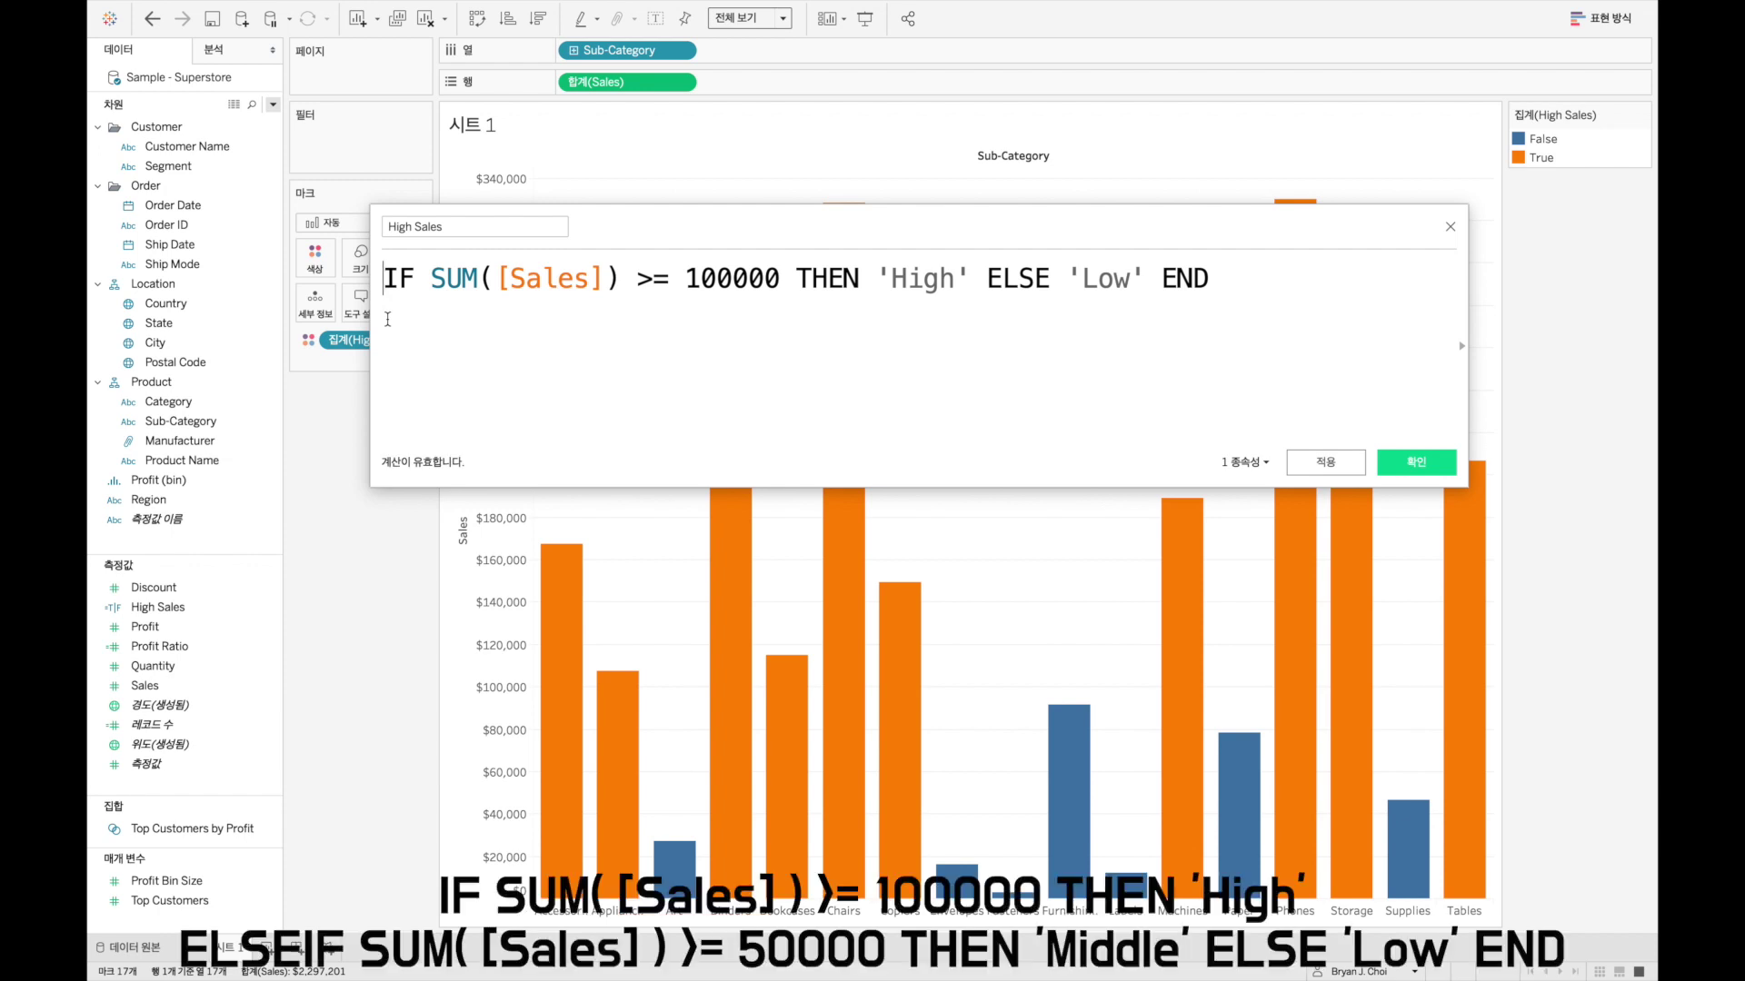
# Step: Insert the branch ELSEIF SUM([Sales]) >= 50000 THEN 'Middle' on a new line before ELSE in the High Sales formula
pyautogui.click(731, 280)
pyautogui.press('Return')
pyautogui.write('ELSEIF')
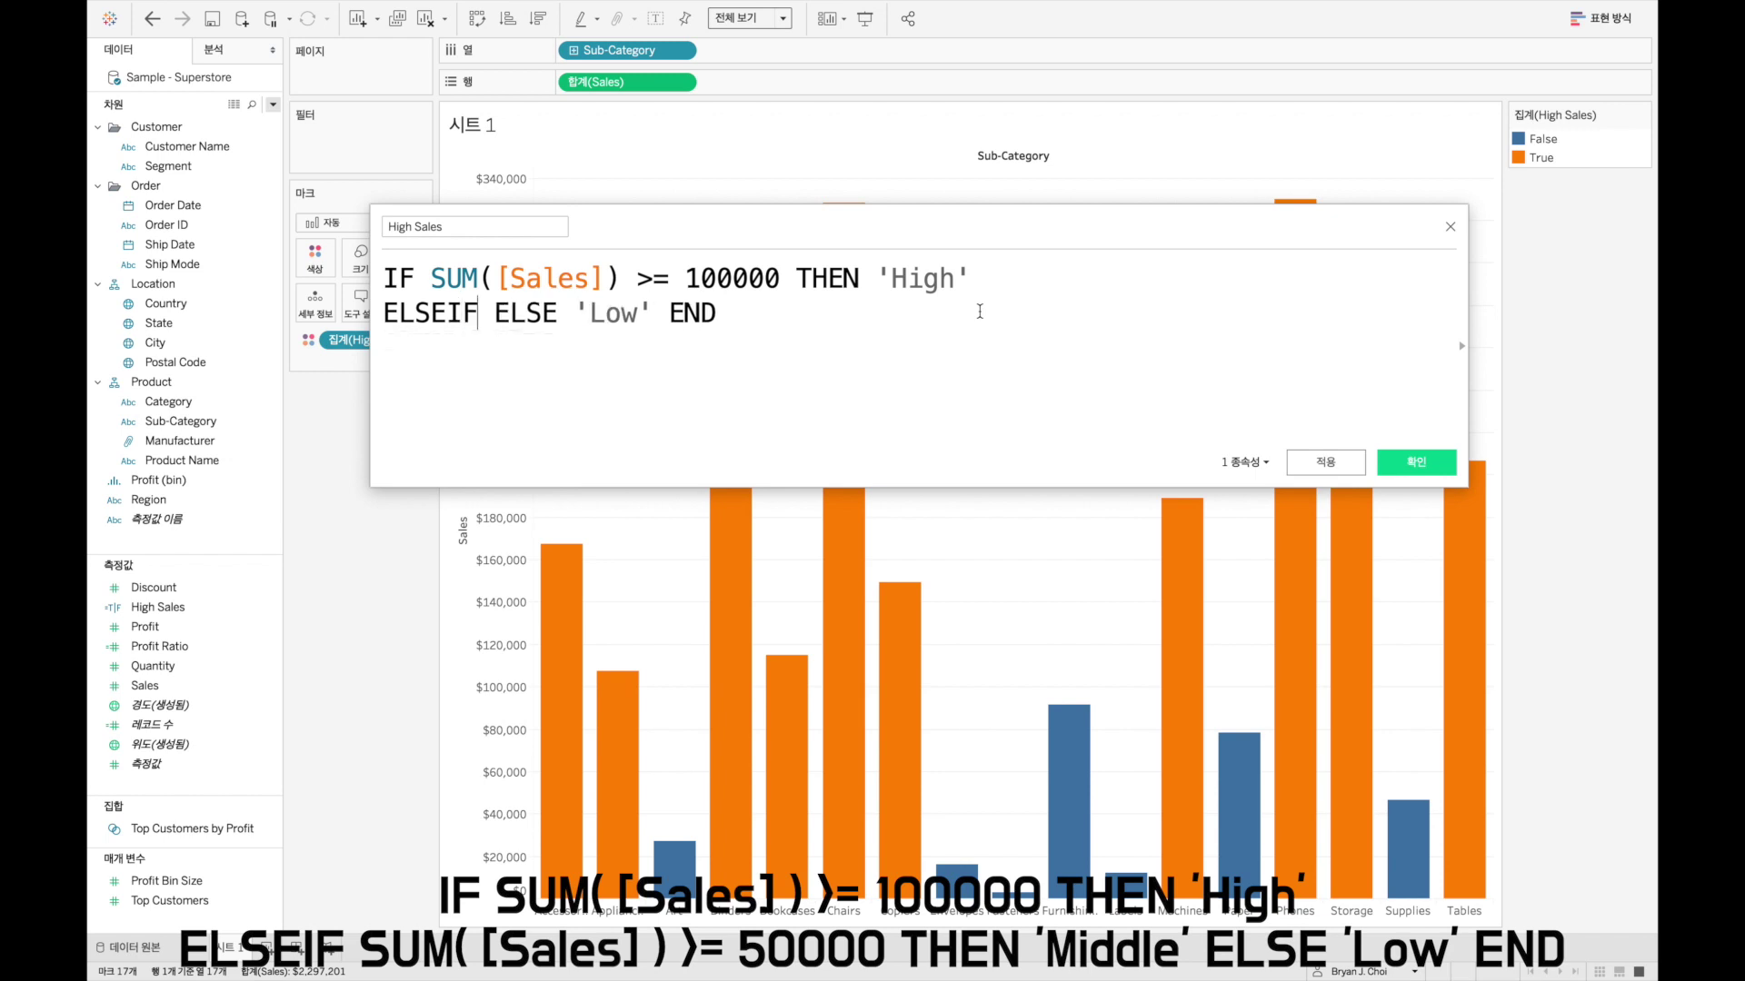
pyautogui.write(' SUM(')
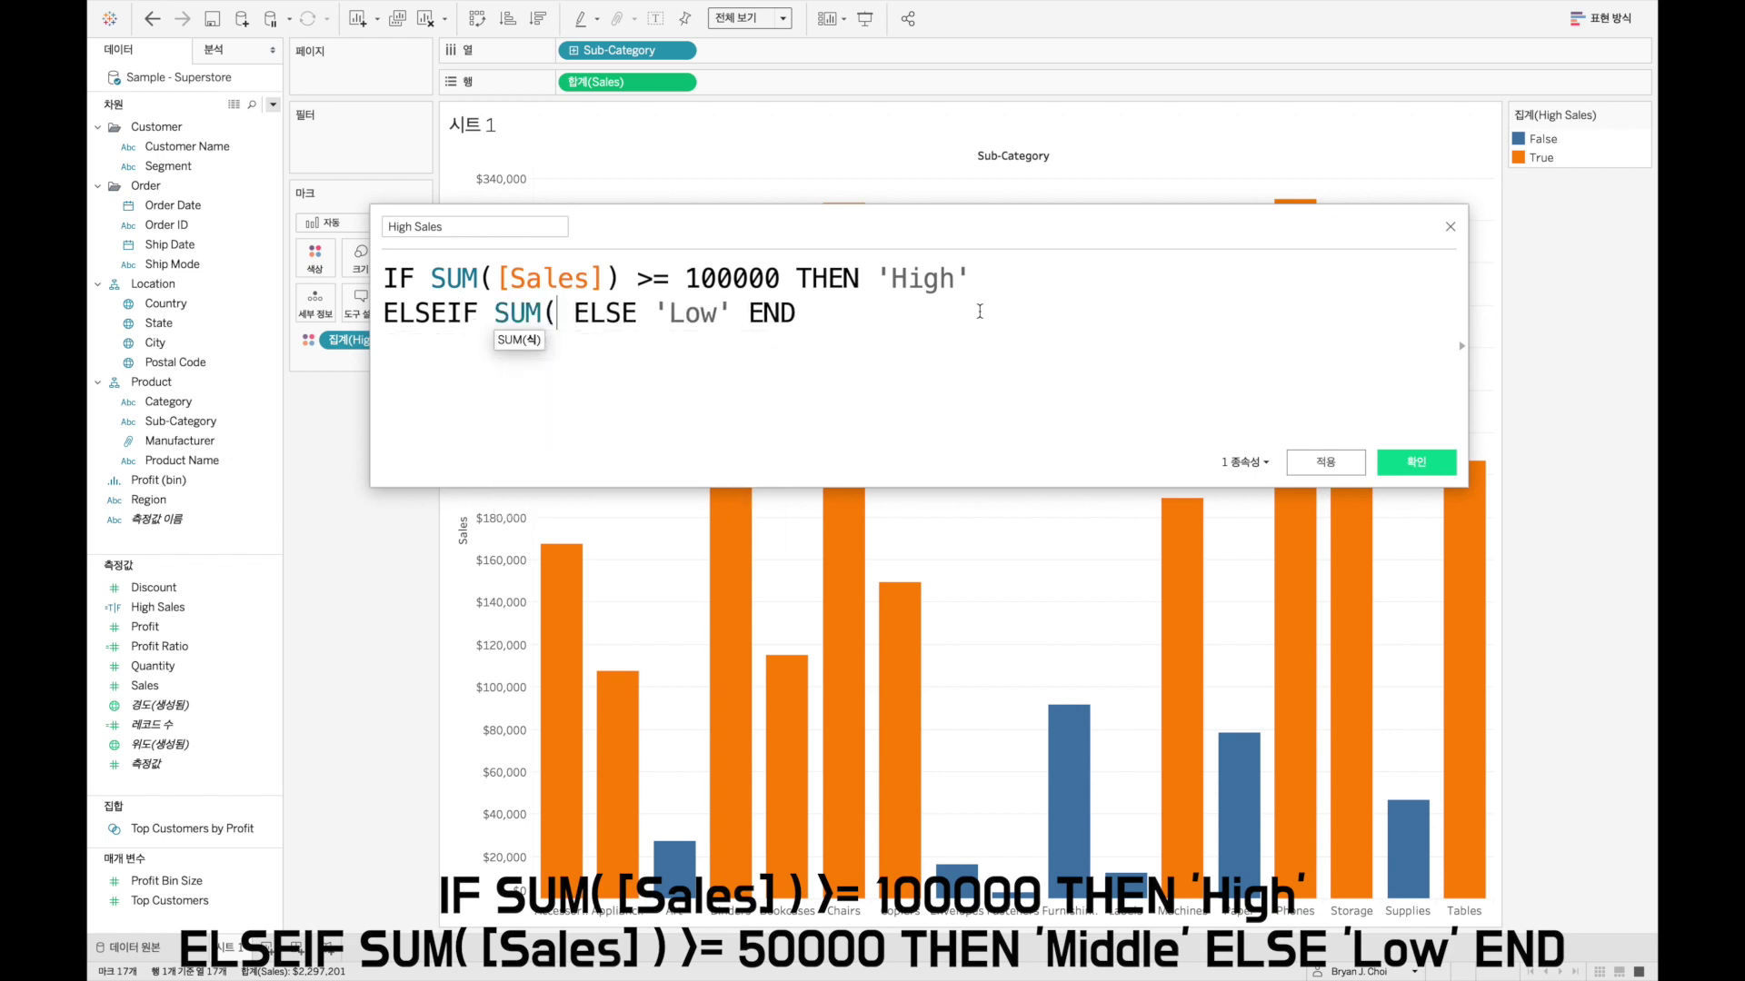
pyautogui.write('[Sales]) >= 5')
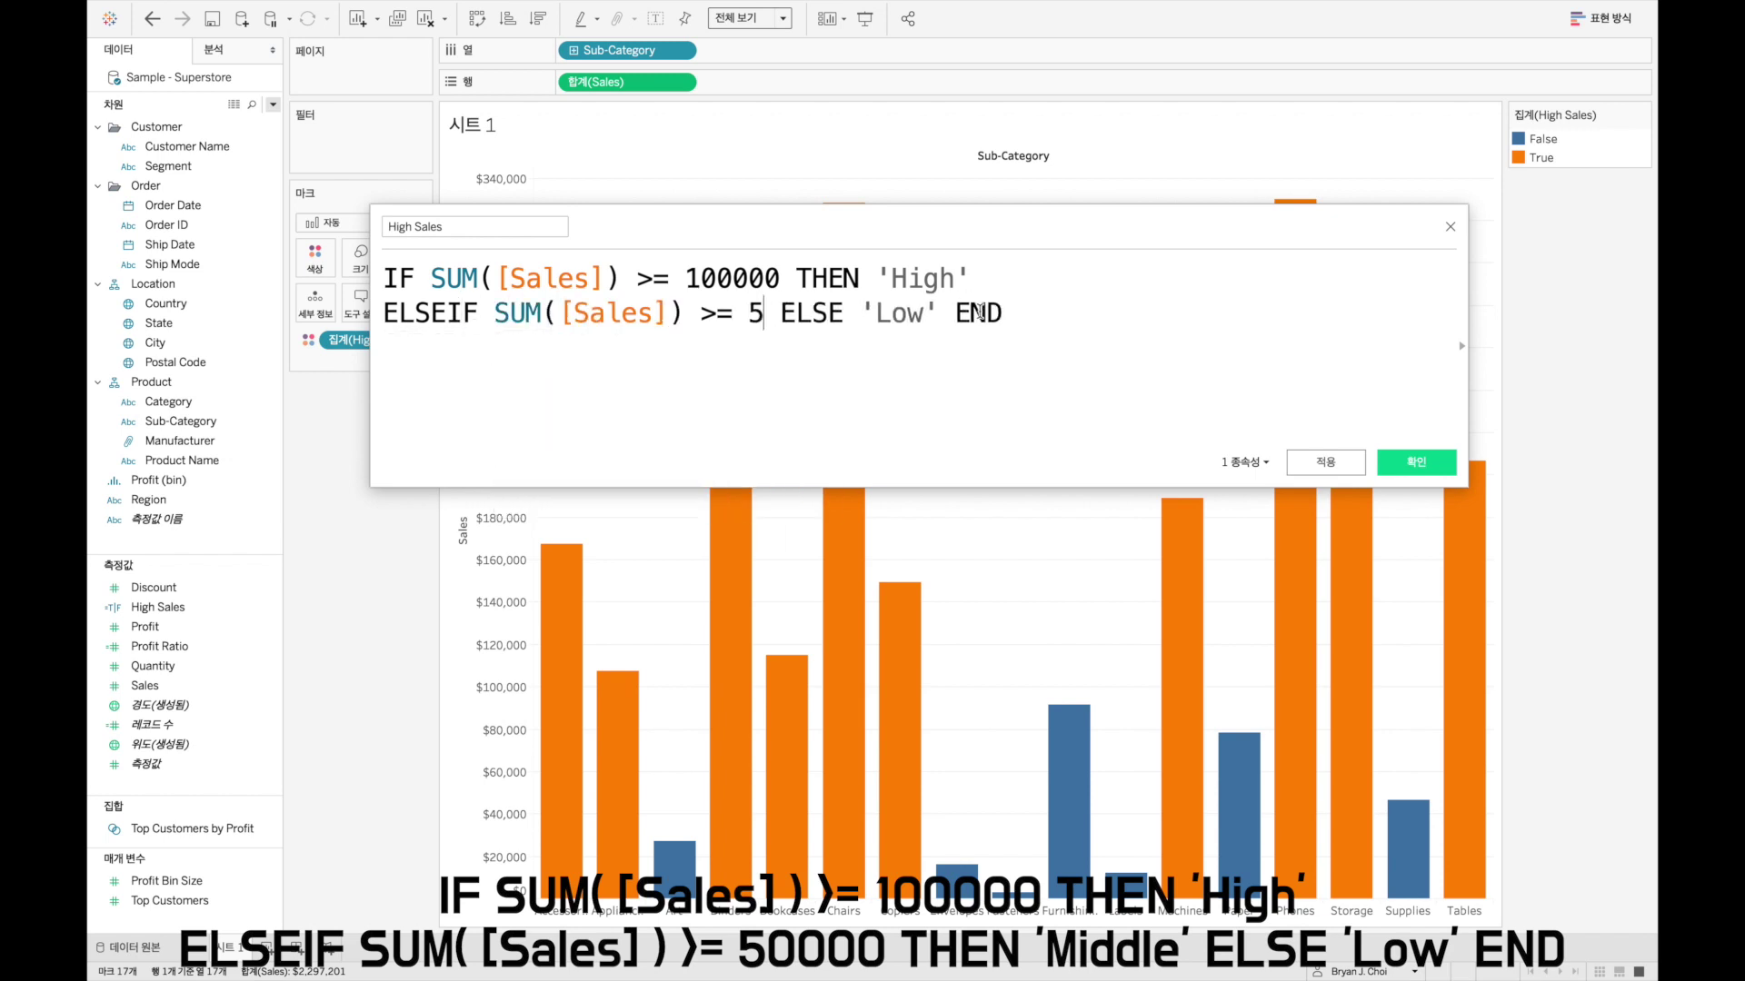
pyautogui.write('0000 ')
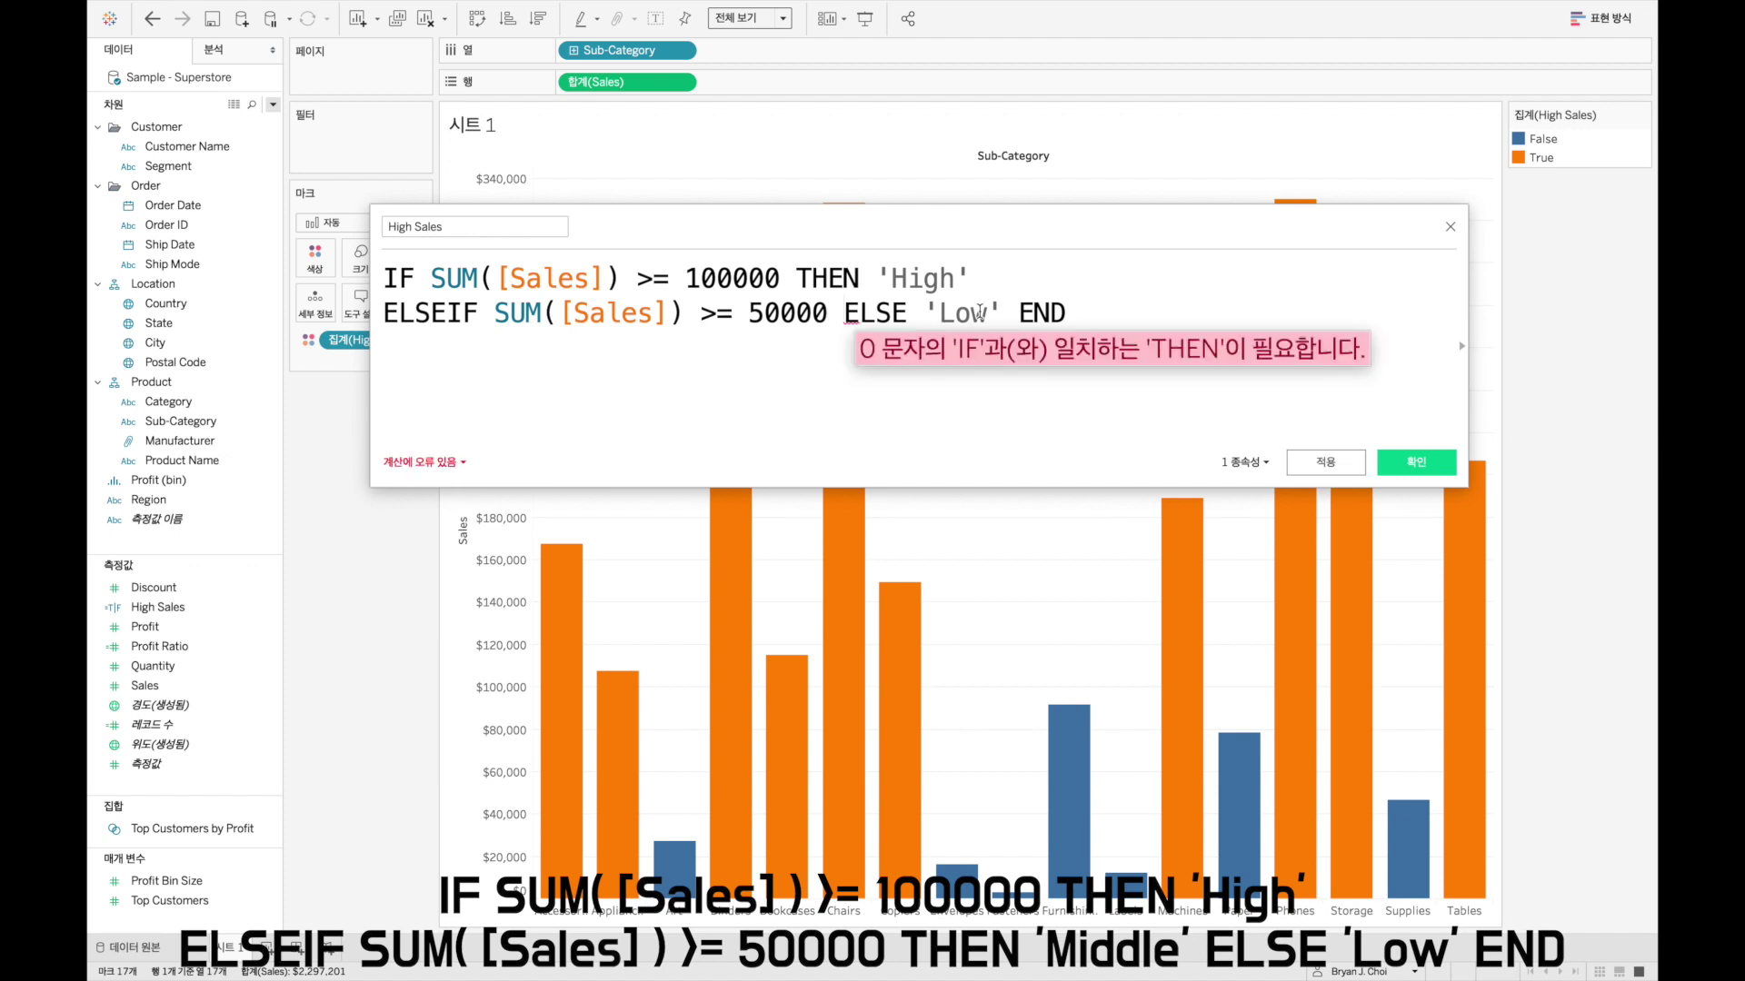
pyautogui.write("THEN '")
pyautogui.write('Middle')
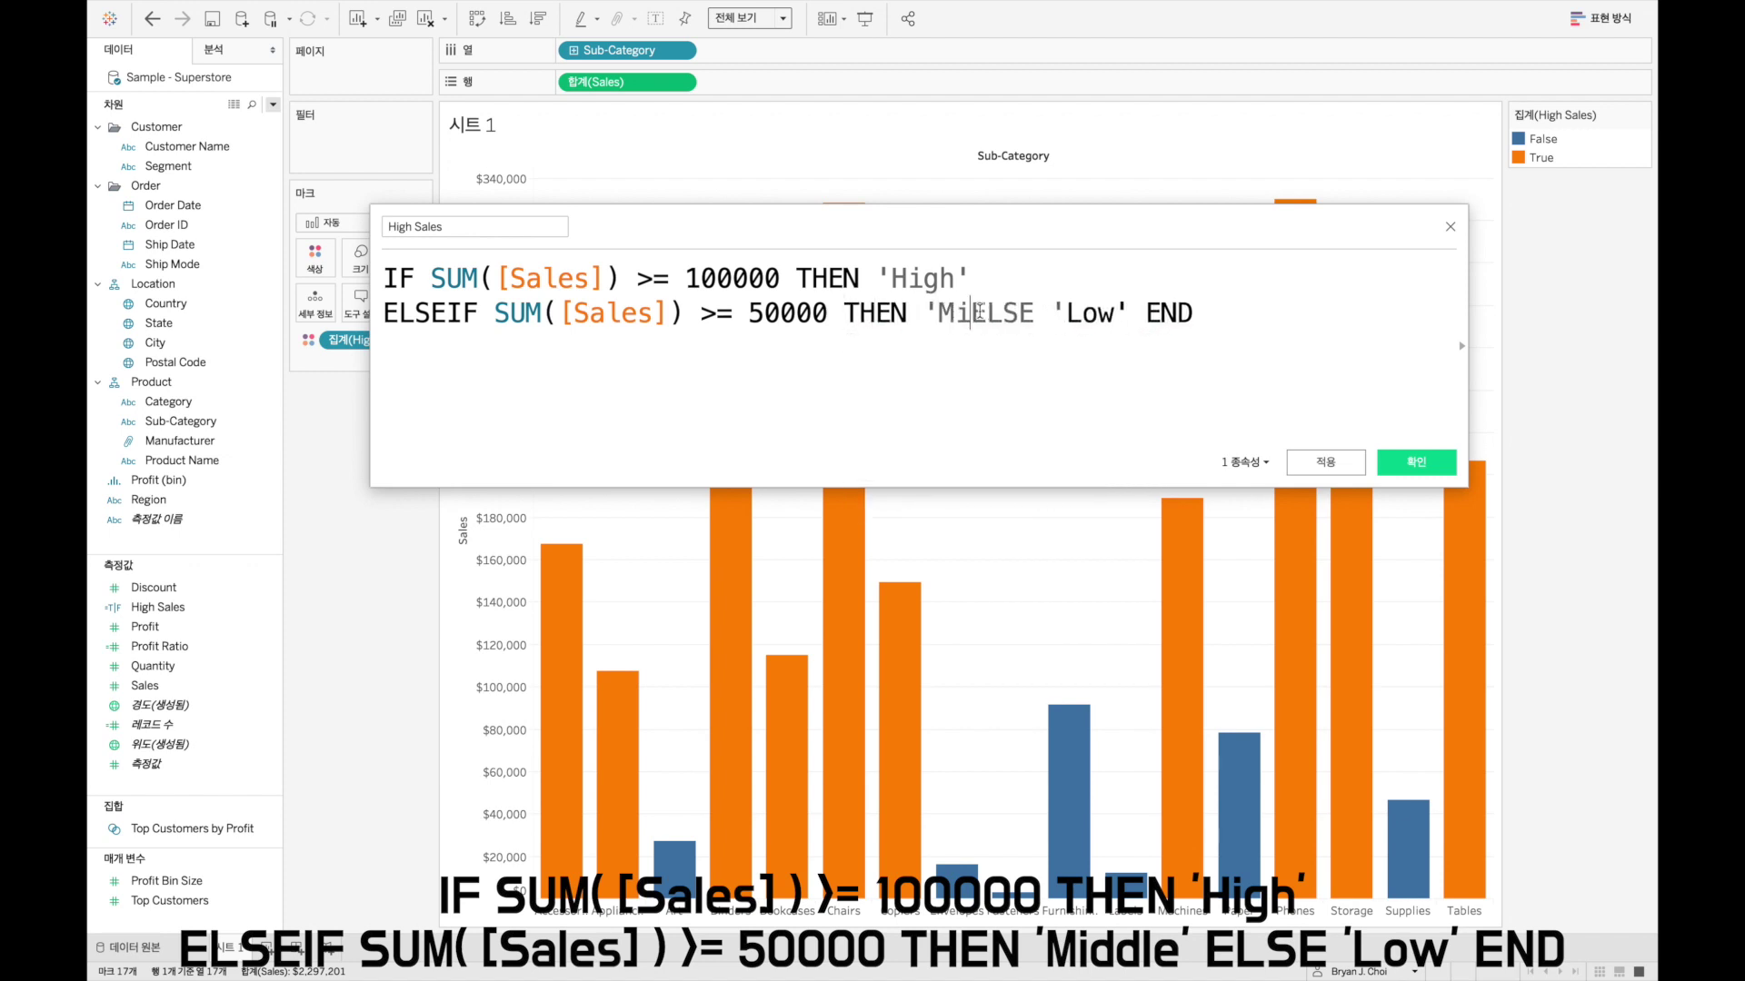
pyautogui.write("'")
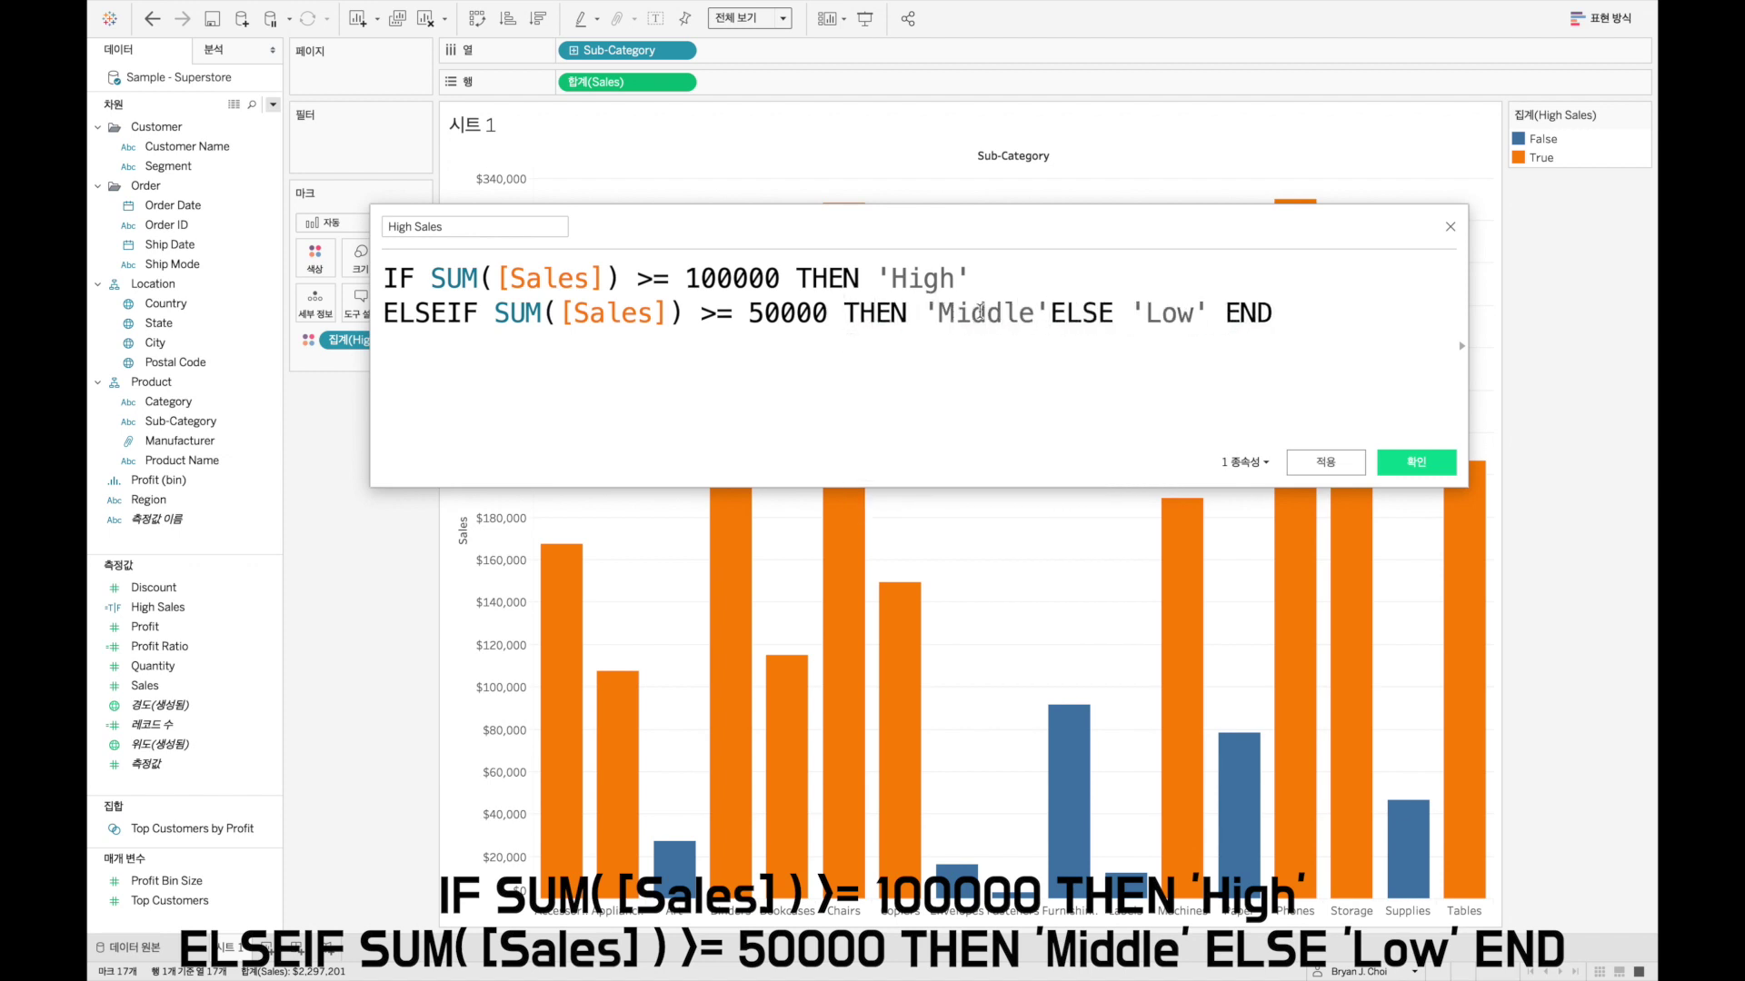
# Step: Put ELSE 'Low' END on its own line, separated by a blank line, and apply the High Sales calculation to the view
pyautogui.press('Return')
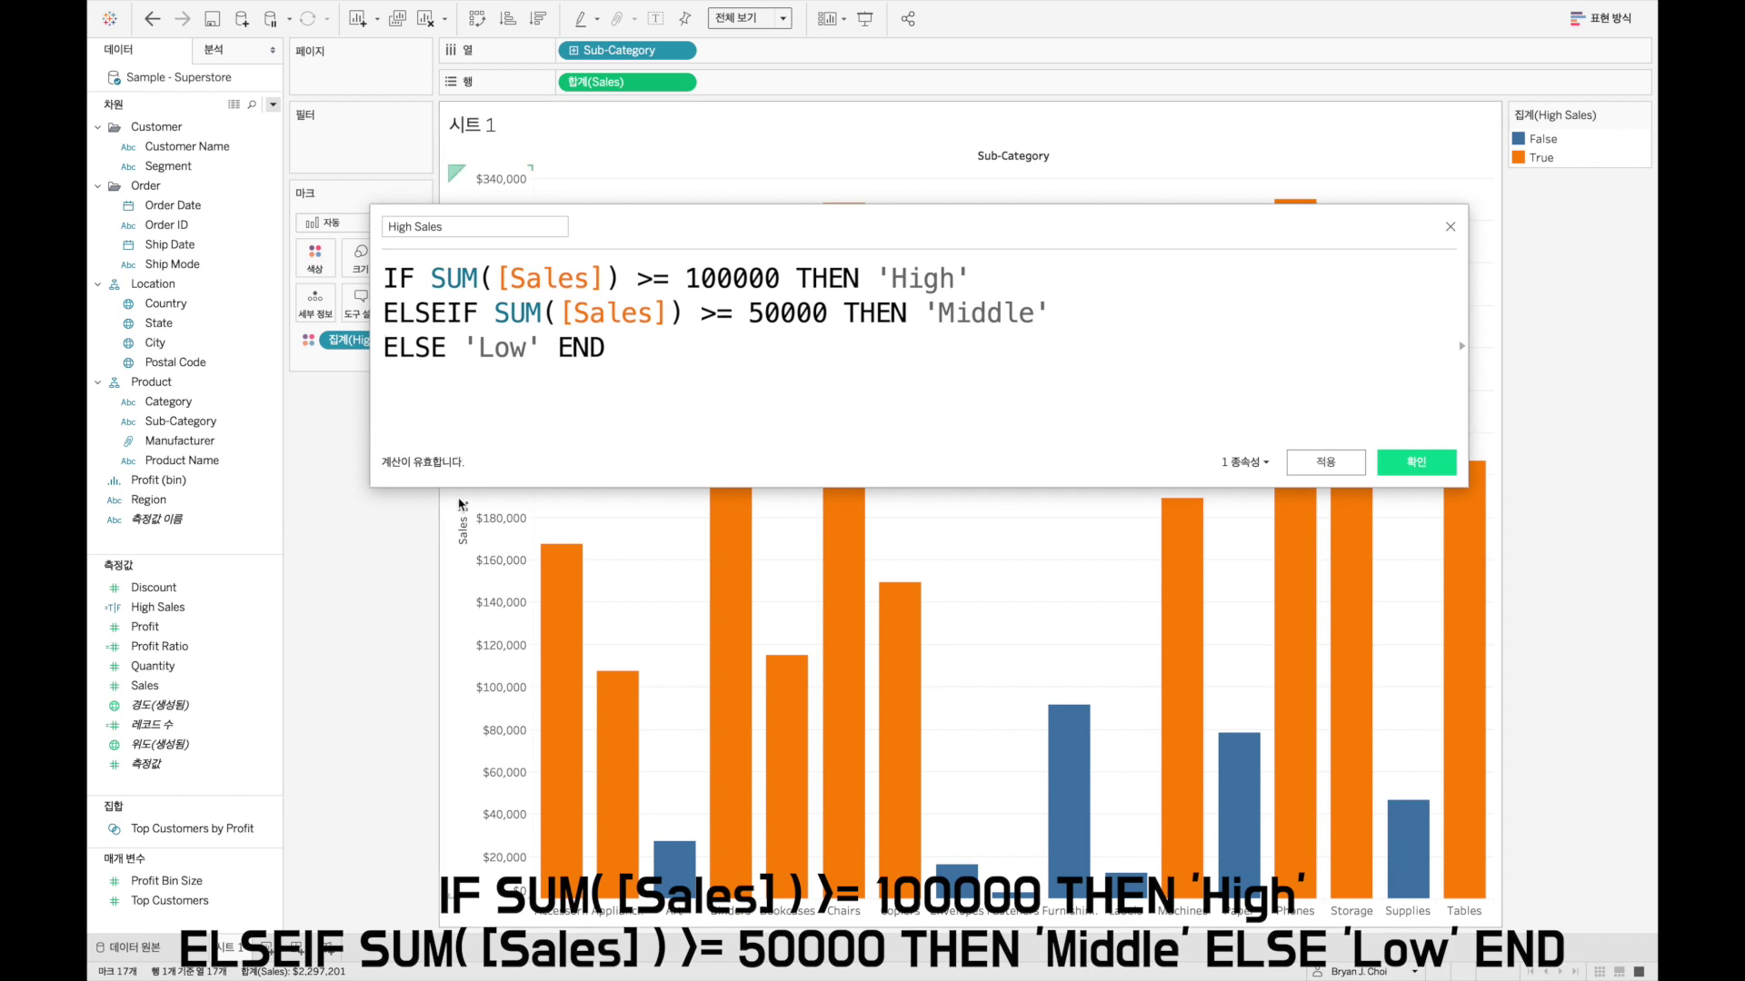
pyautogui.click(1324, 463)
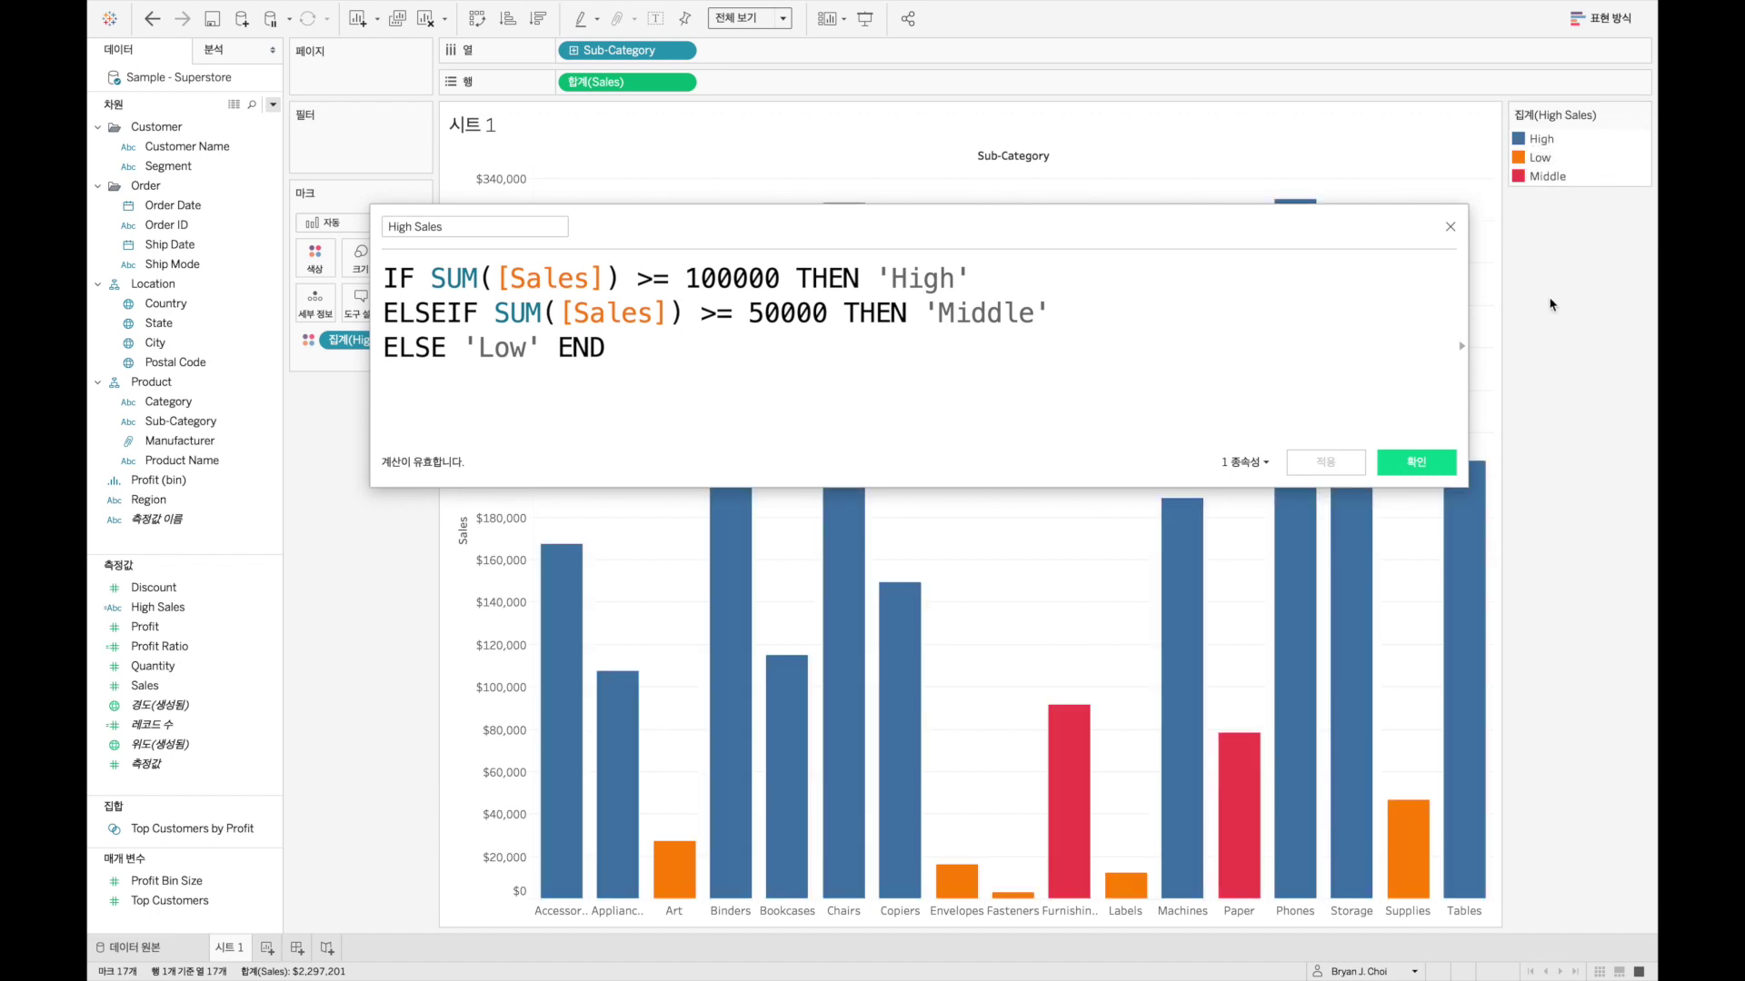
pyautogui.click(1063, 311)
pyautogui.press('Return')
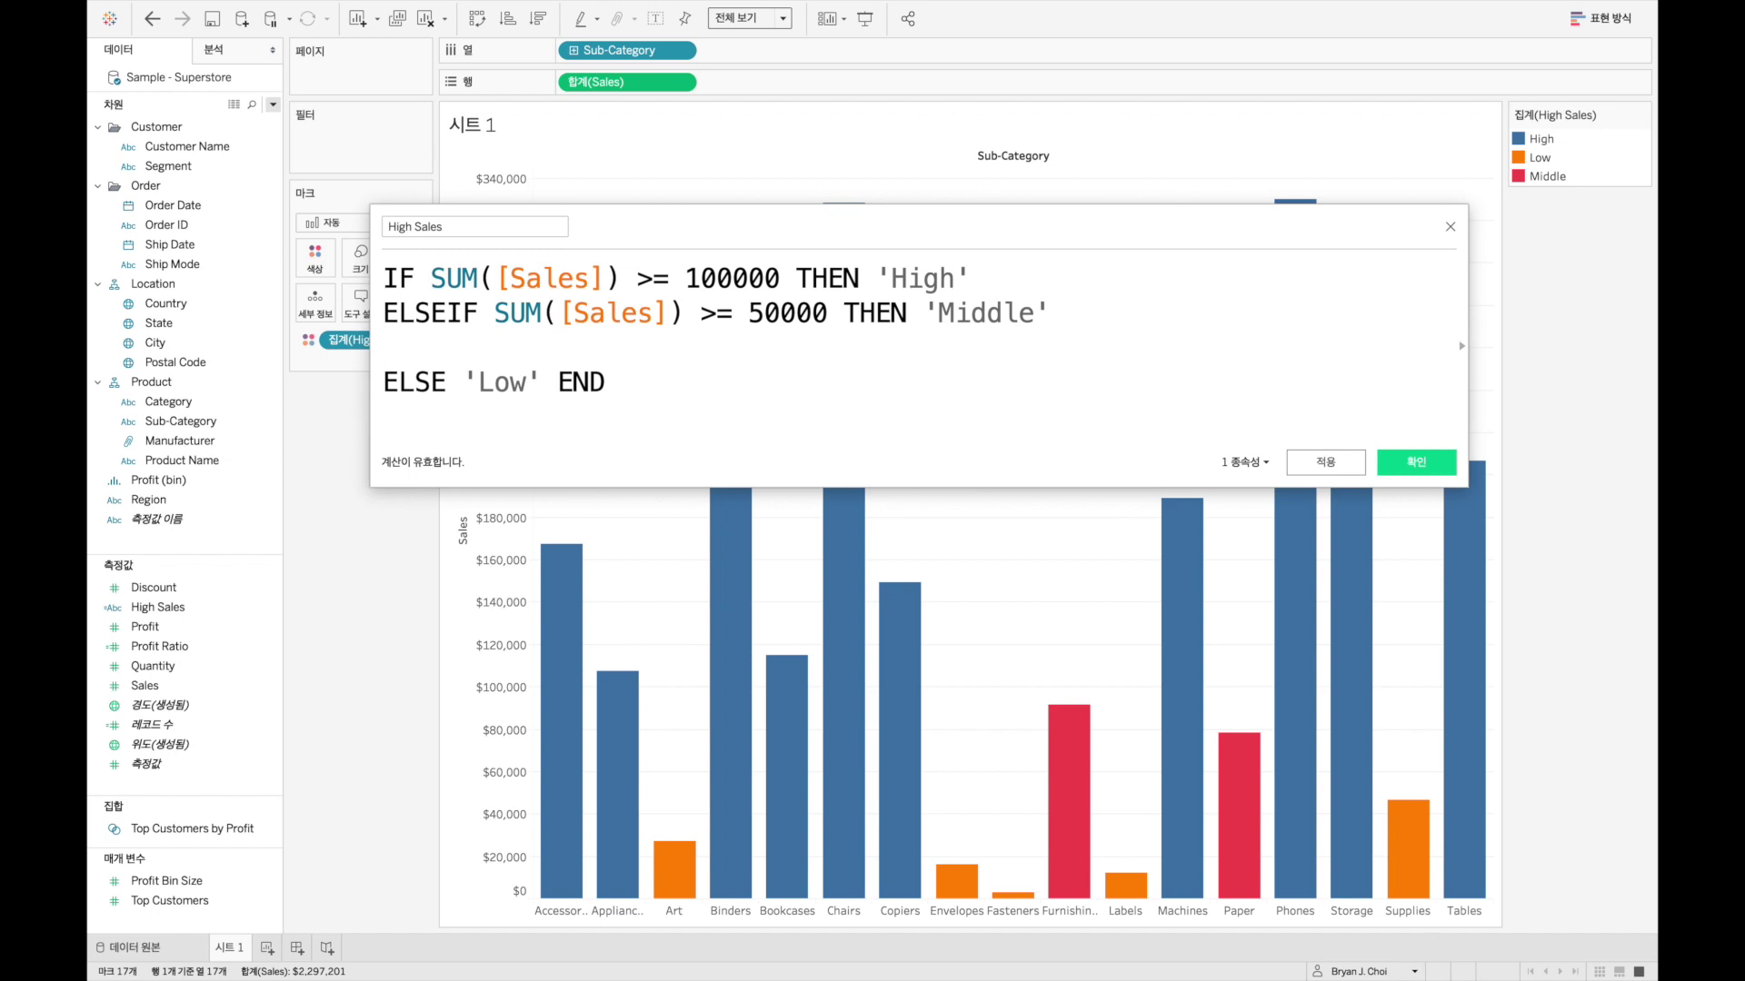
pyautogui.click(1417, 462)
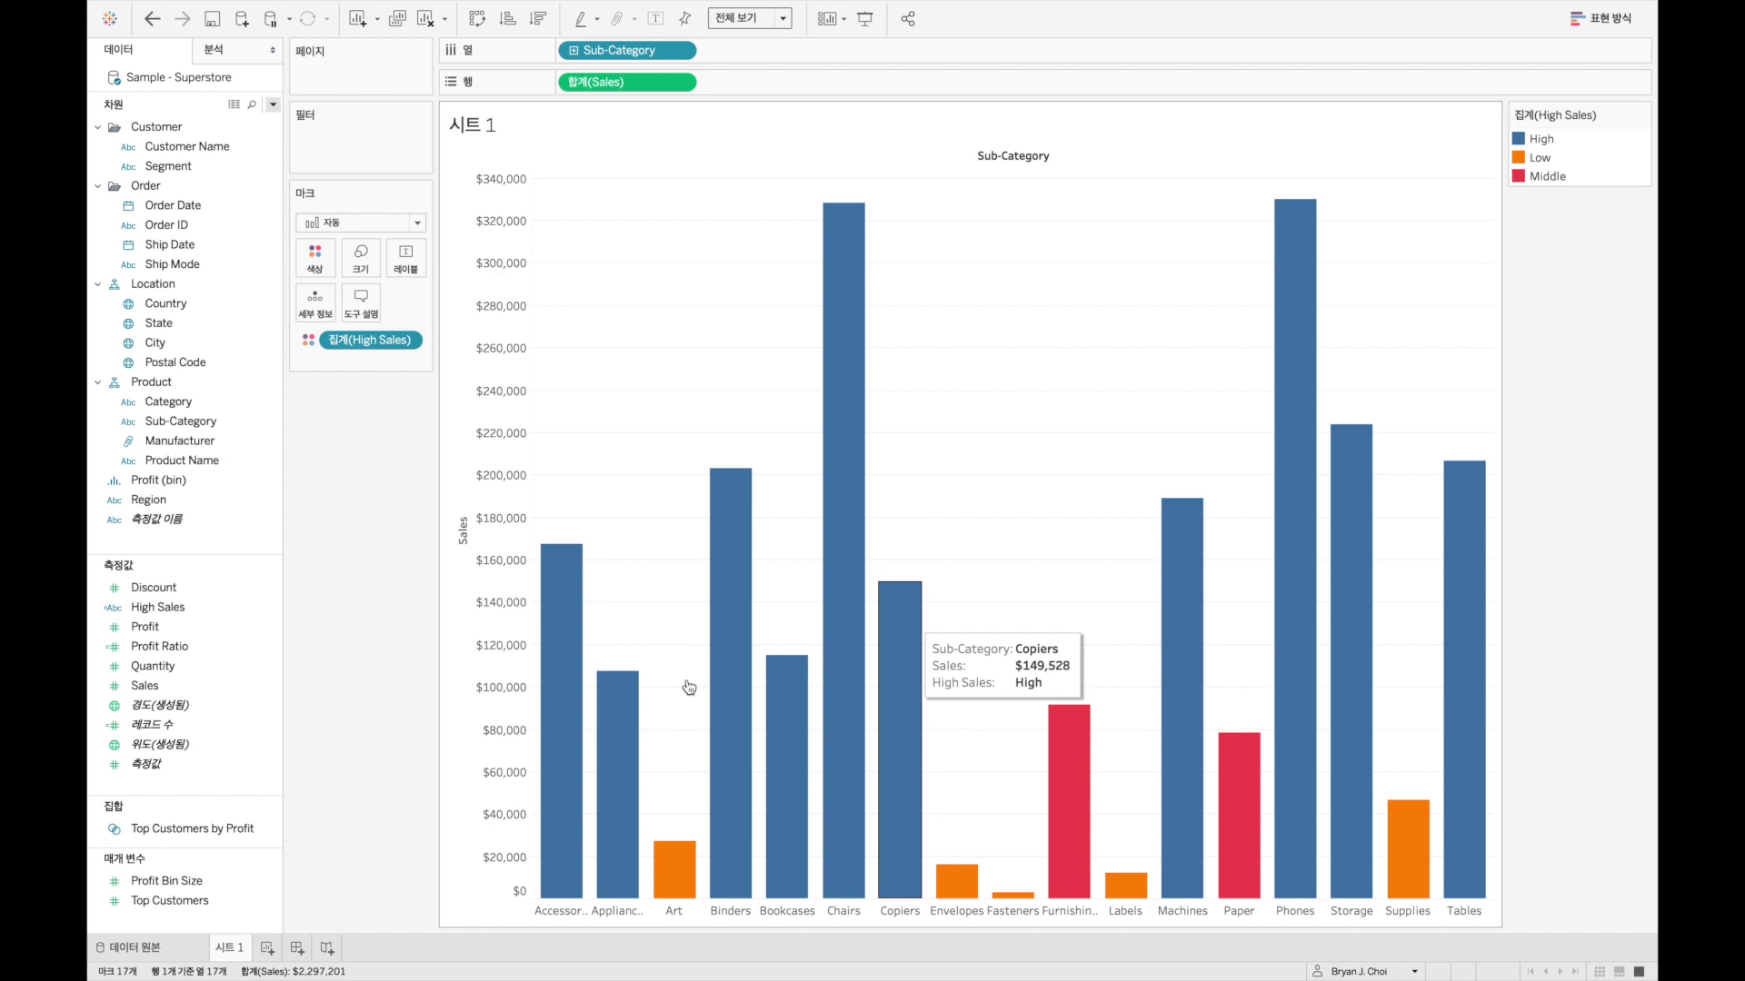
# Step: Create a new worksheet with Customer Name on rows and the sum of Profit on columns
pyautogui.click(270, 949)
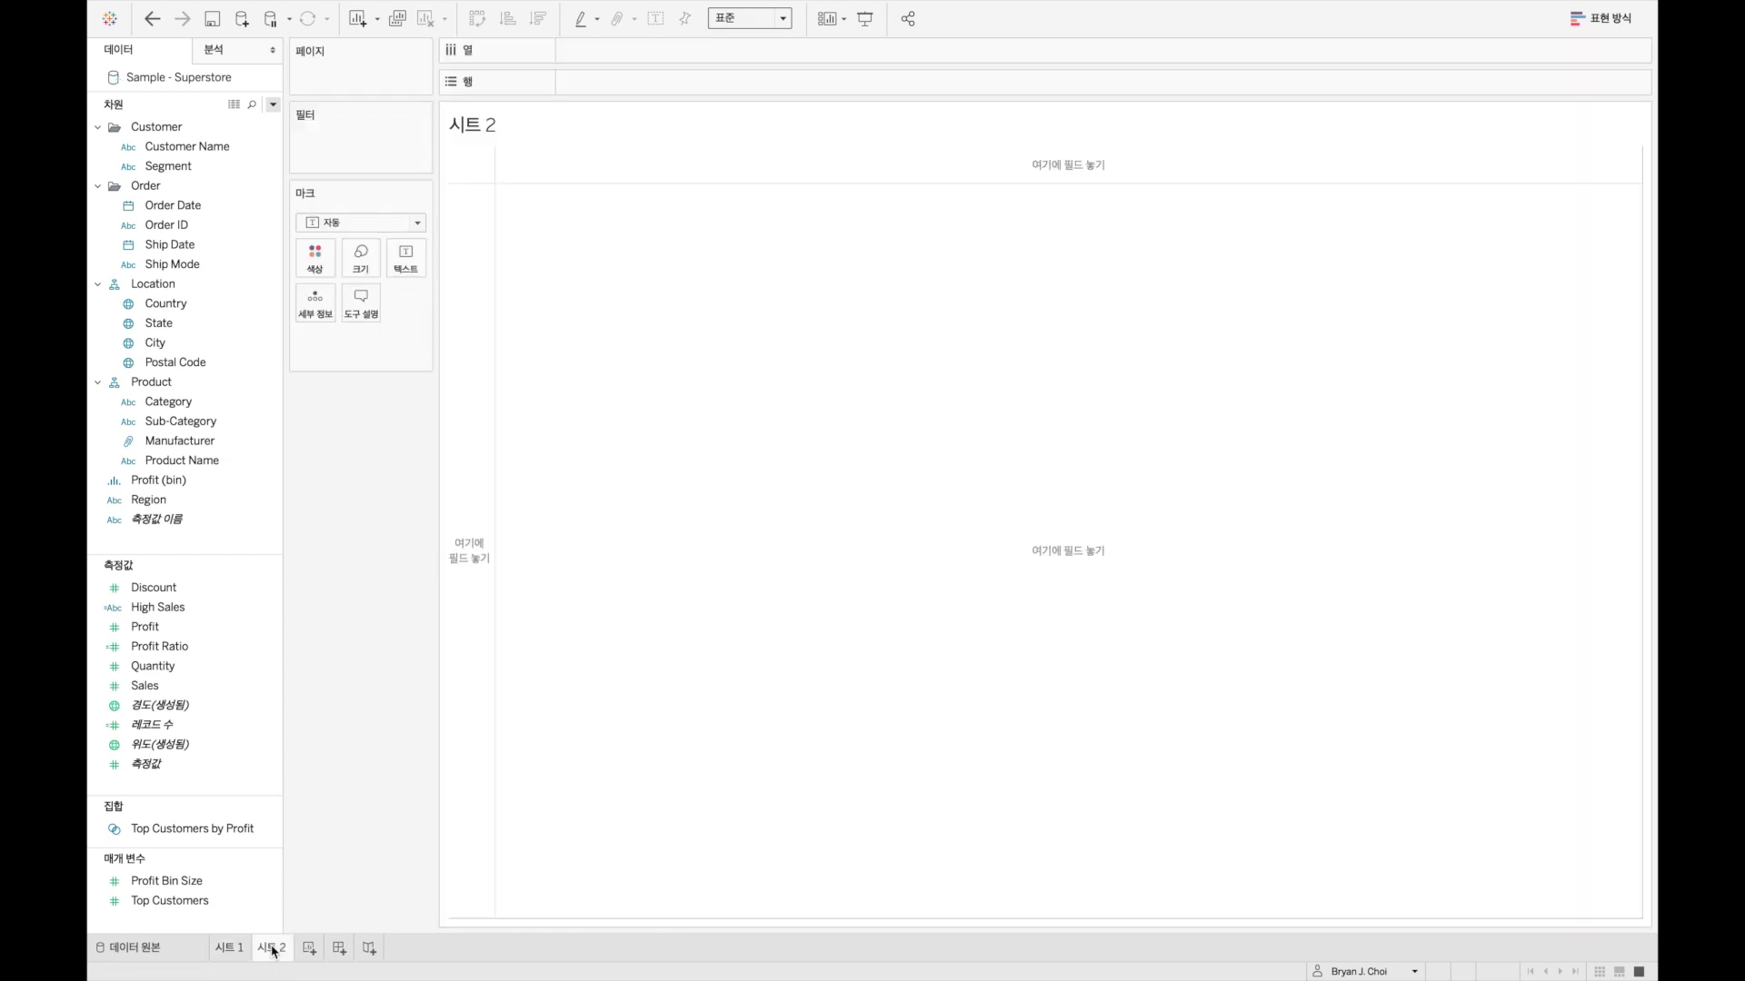
pyautogui.moveTo(180, 149); pyautogui.dragTo(456, 406)
pyautogui.moveTo(154, 627); pyautogui.dragTo(598, 63)
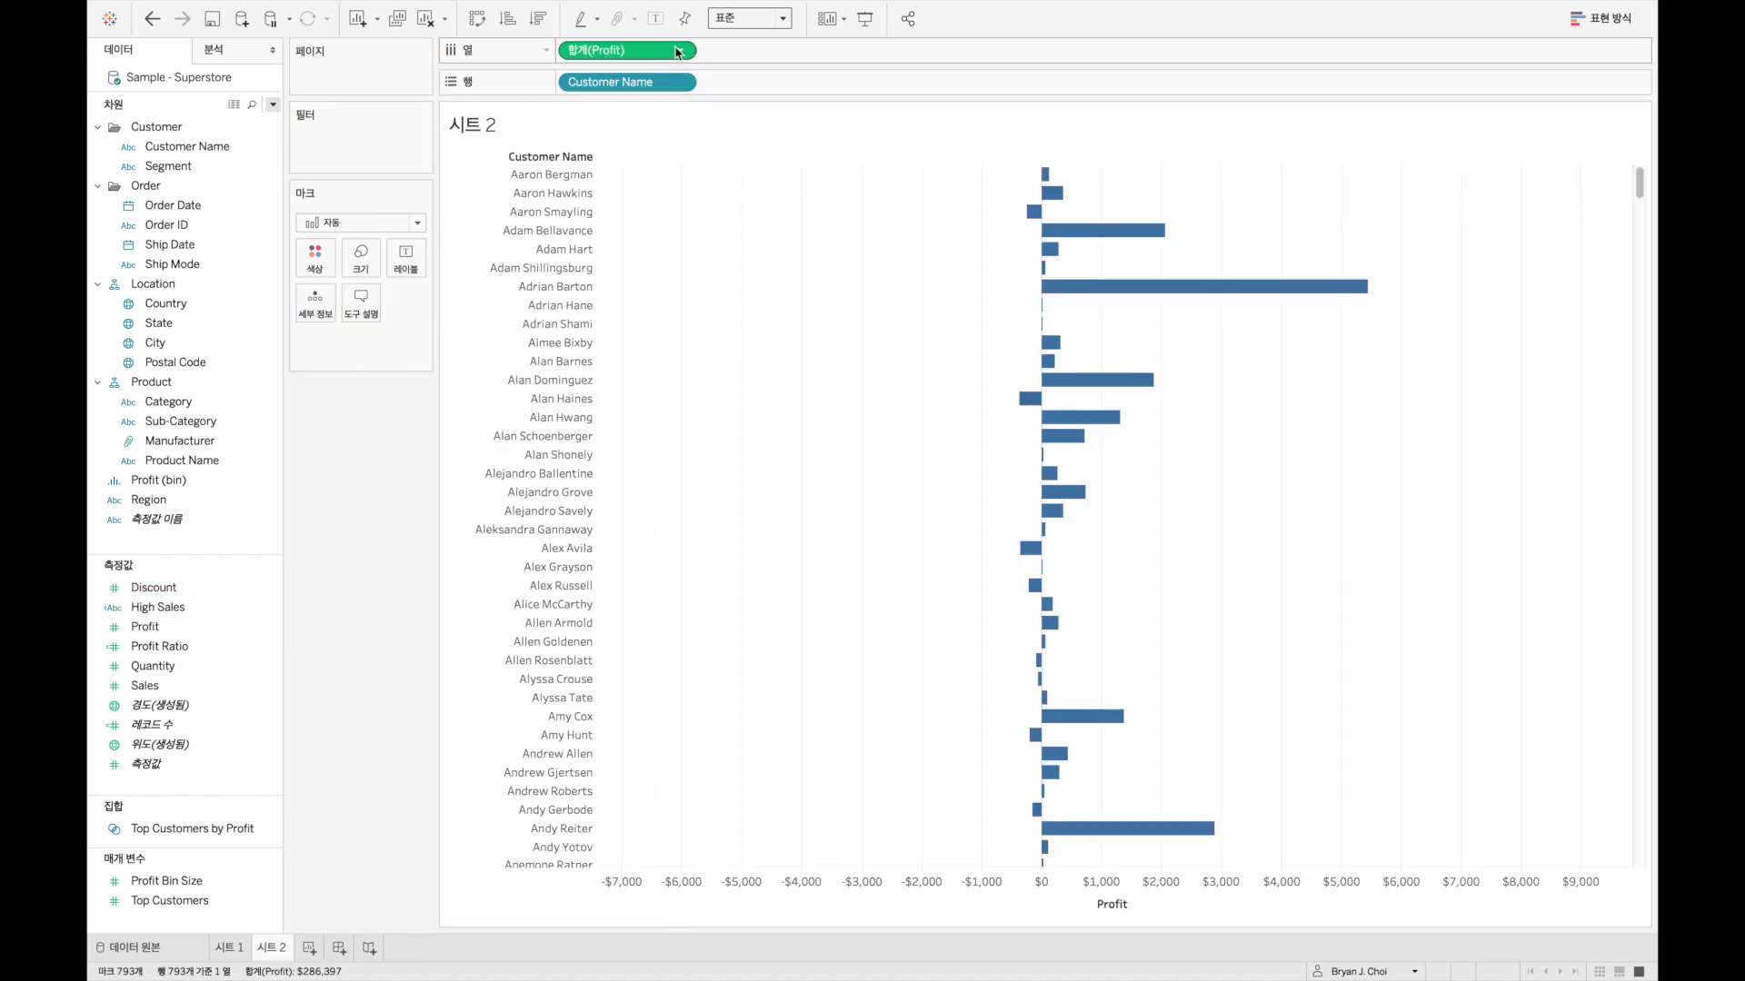
# Step: Fit the customer chart to the view's width and sort the customers by descending profit
pyautogui.click(732, 21)
pyautogui.click(740, 58)
pyautogui.click(537, 20)
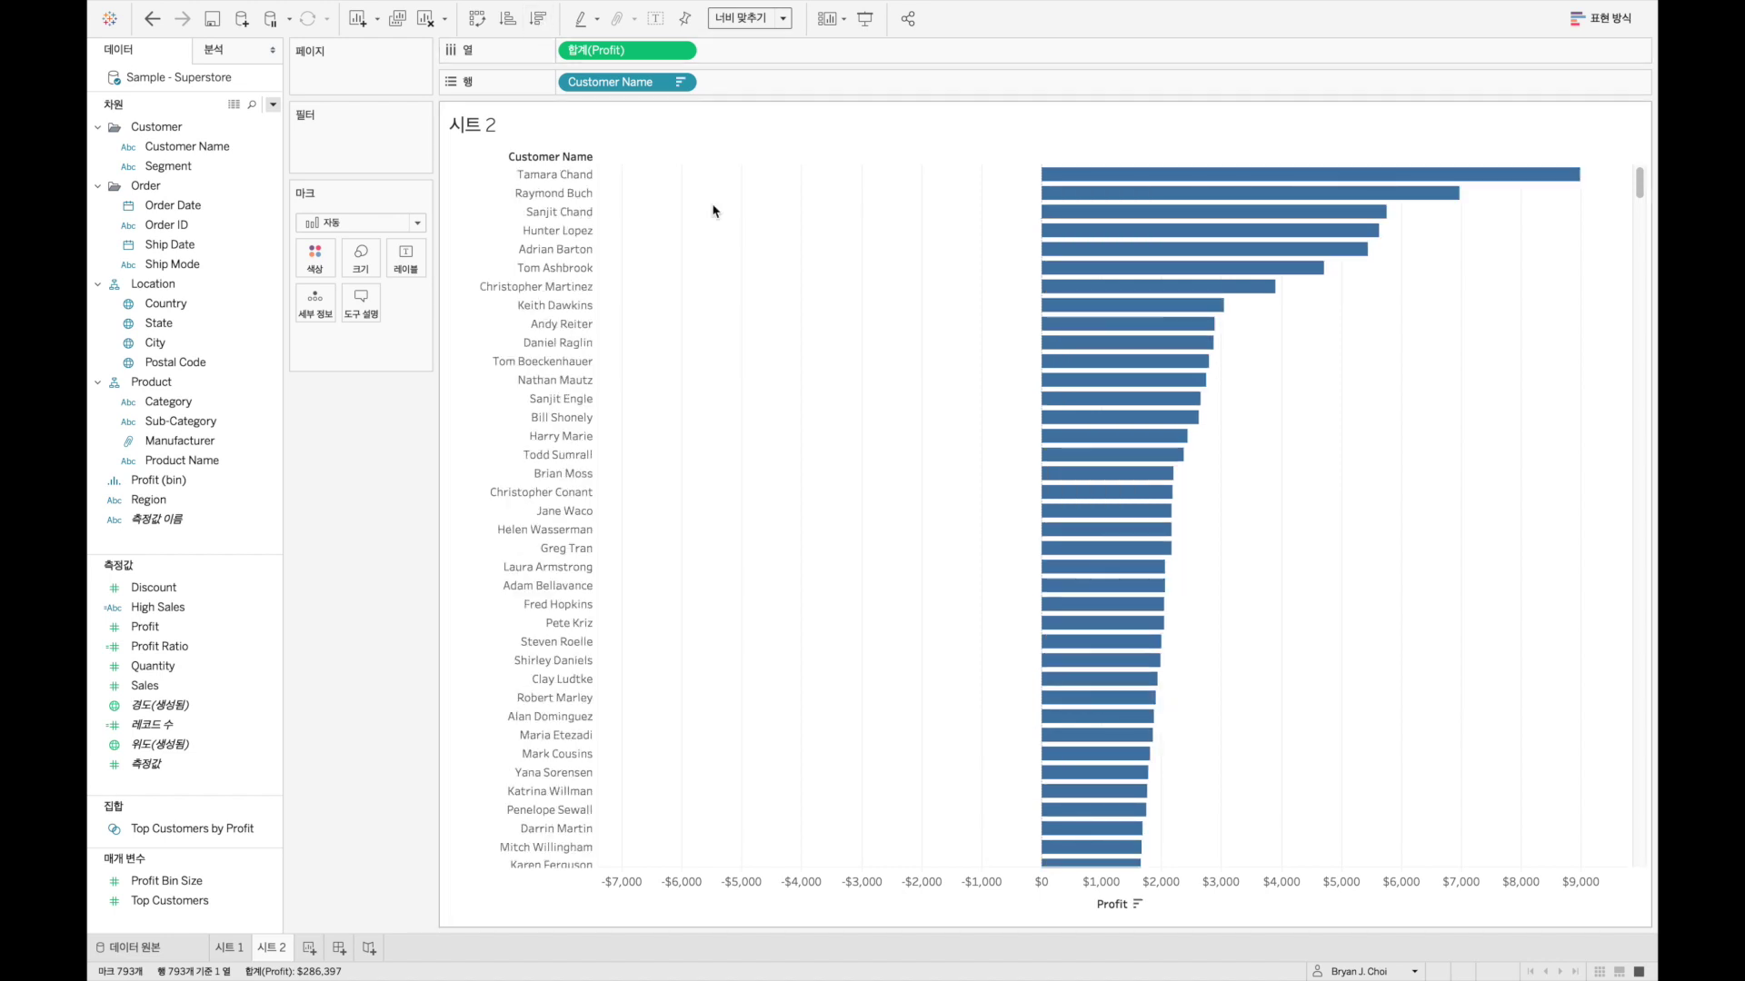
pyautogui.scroll(-2, 713, 211)
pyautogui.scroll(-20, 714, 211)
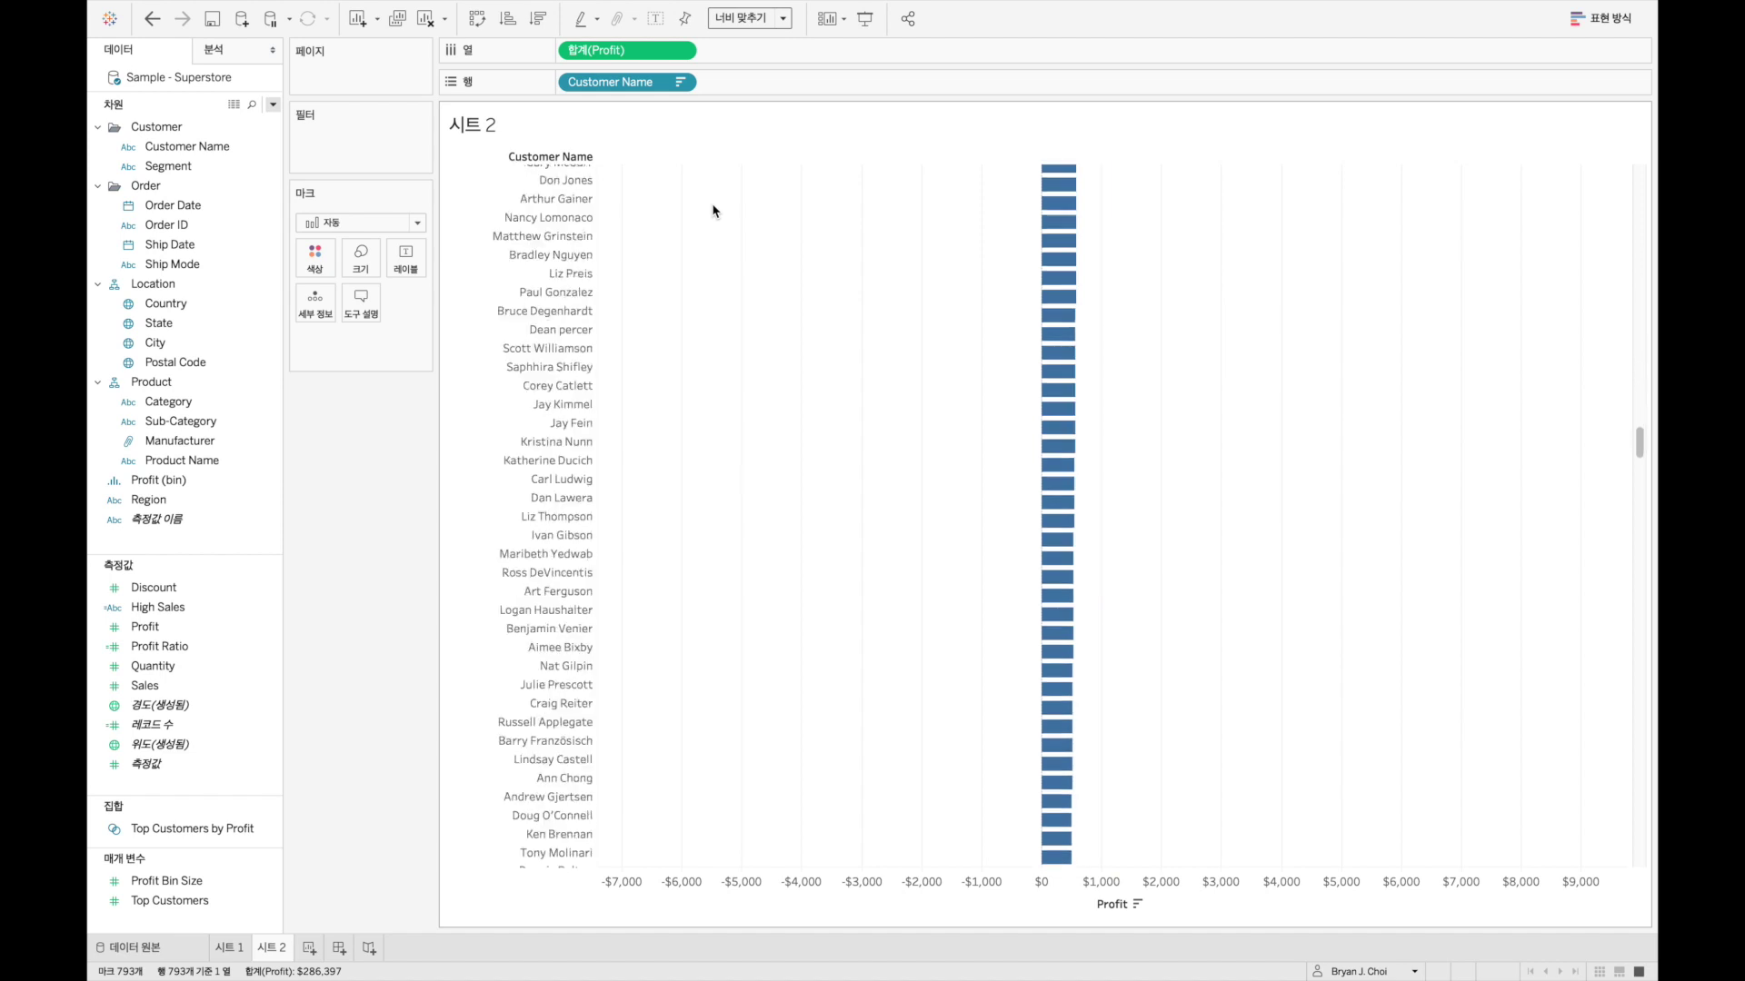
pyautogui.scroll(20, 714, 211)
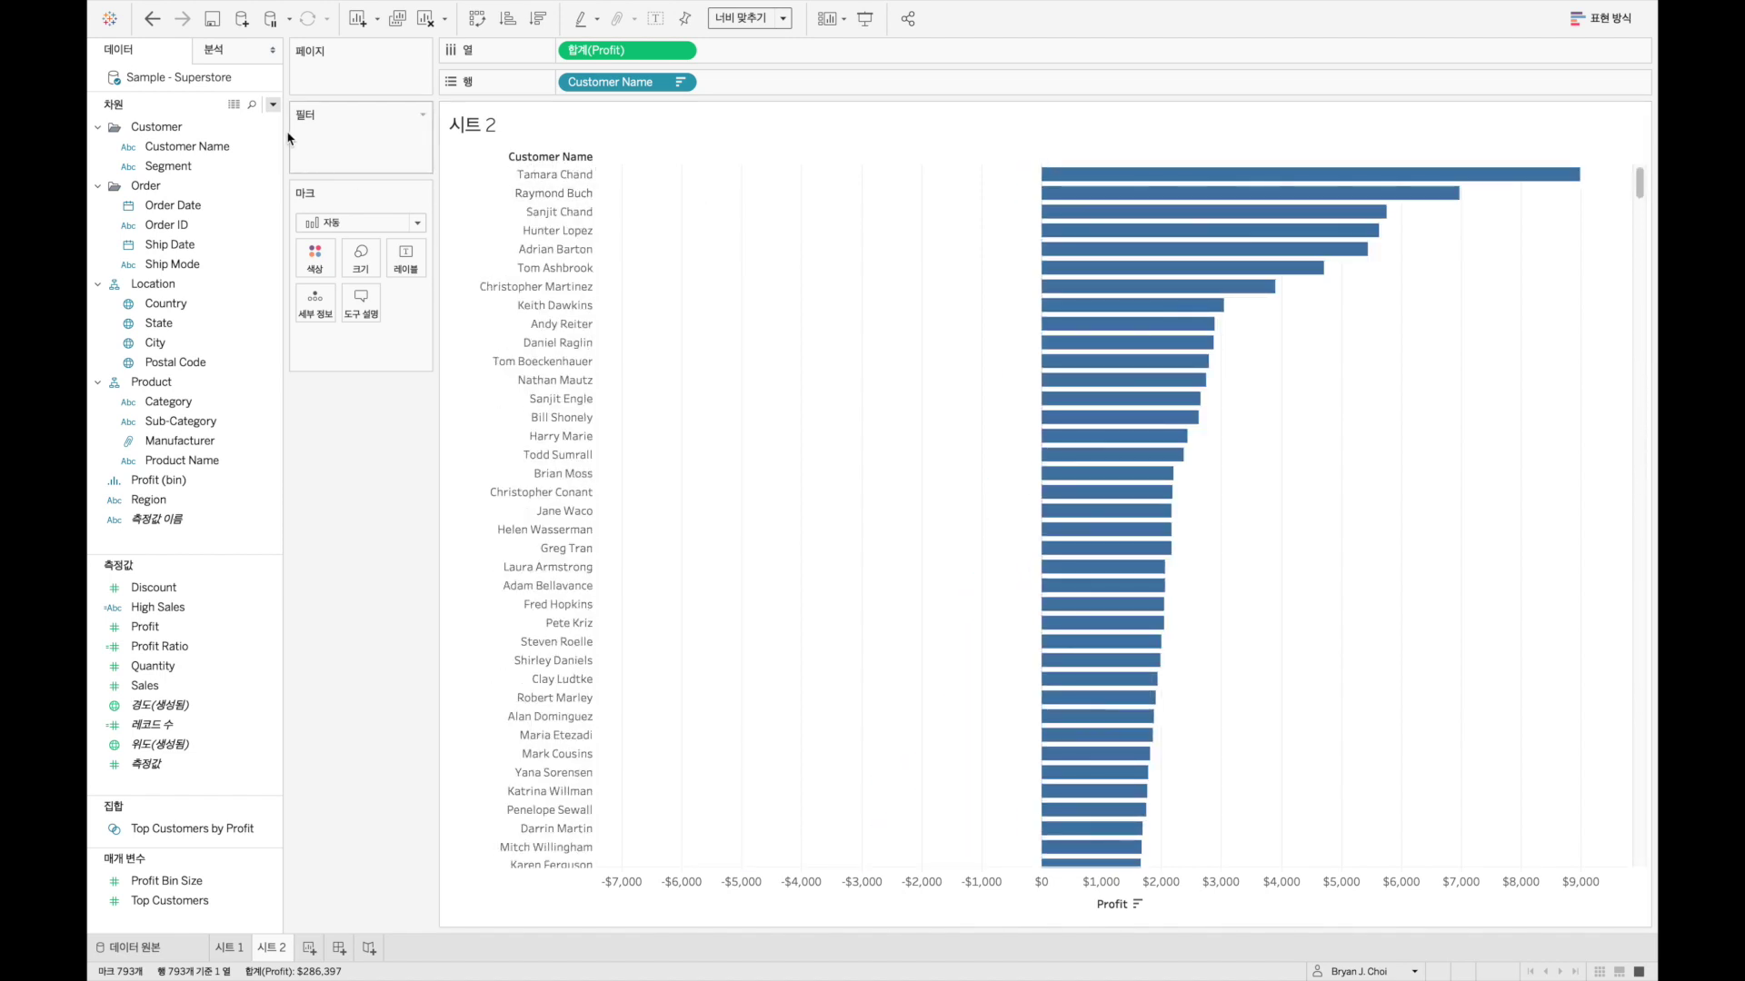
# Step: Create a calculated field and begin its formula with IF [Top Customers by Profit] THEN, using the existing set
pyautogui.click(272, 105)
pyautogui.click(264, 122)
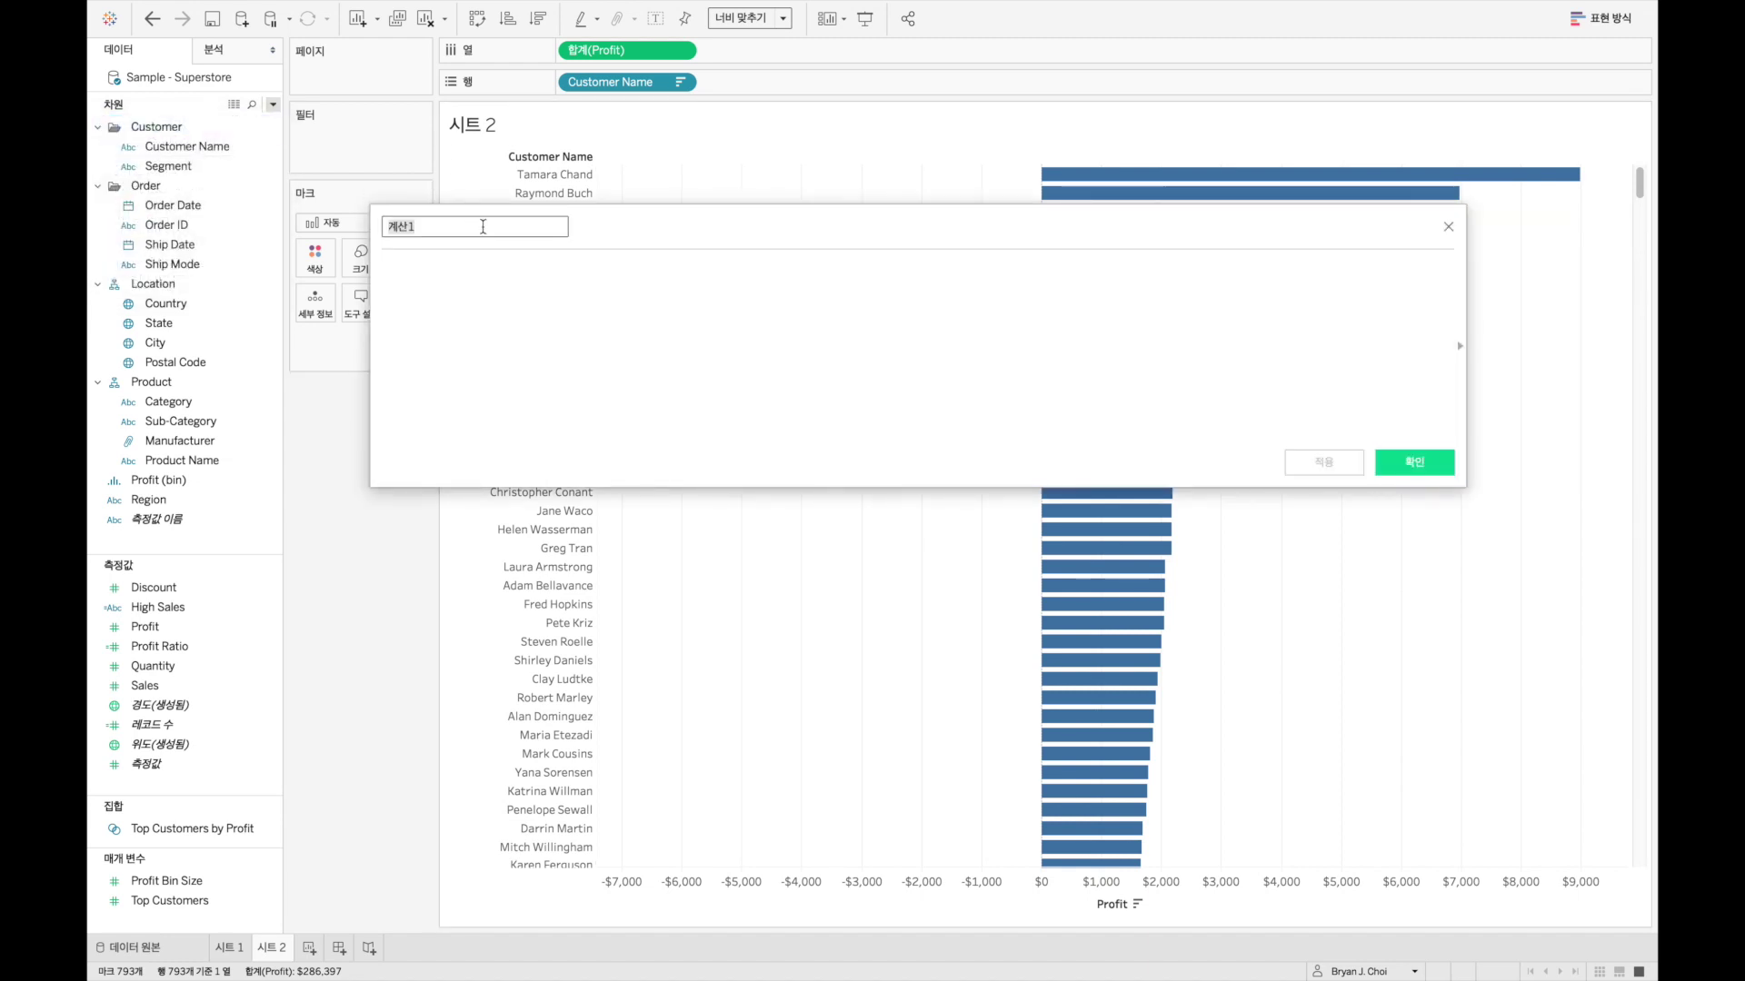
pyautogui.click(479, 277)
pyautogui.write('IF')
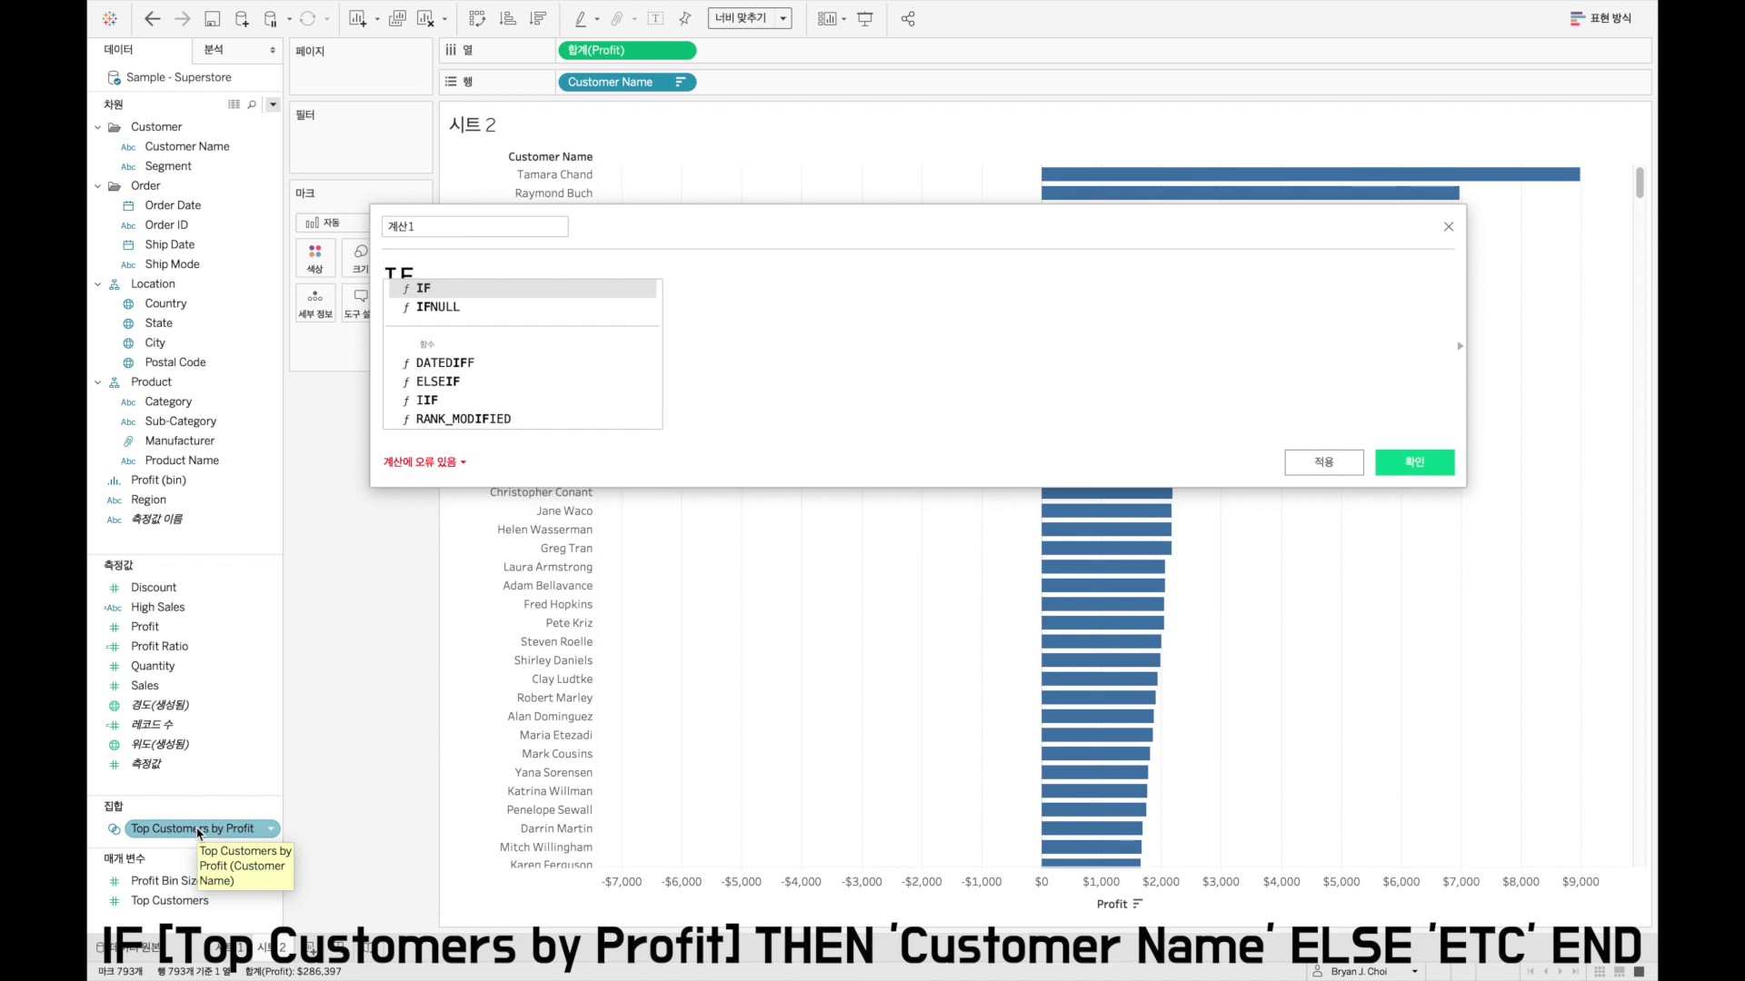
pyautogui.moveTo(198, 832); pyautogui.dragTo(668, 342)
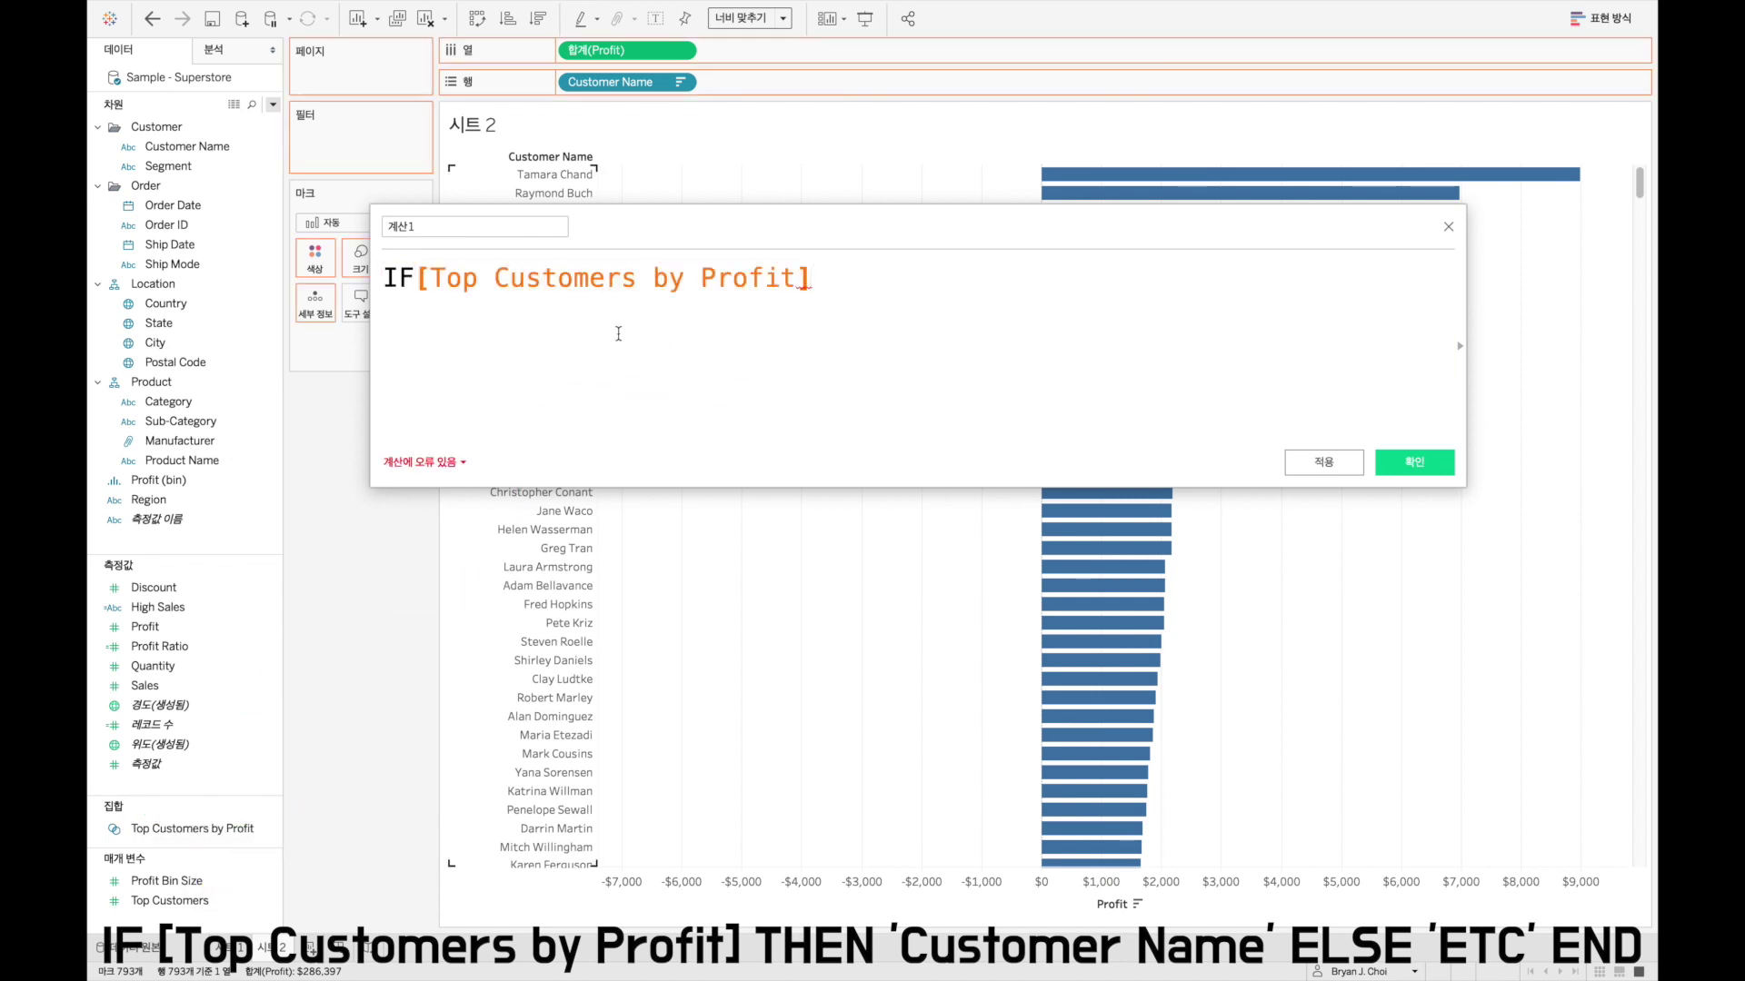
pyautogui.click(414, 280)
pyautogui.click(845, 278)
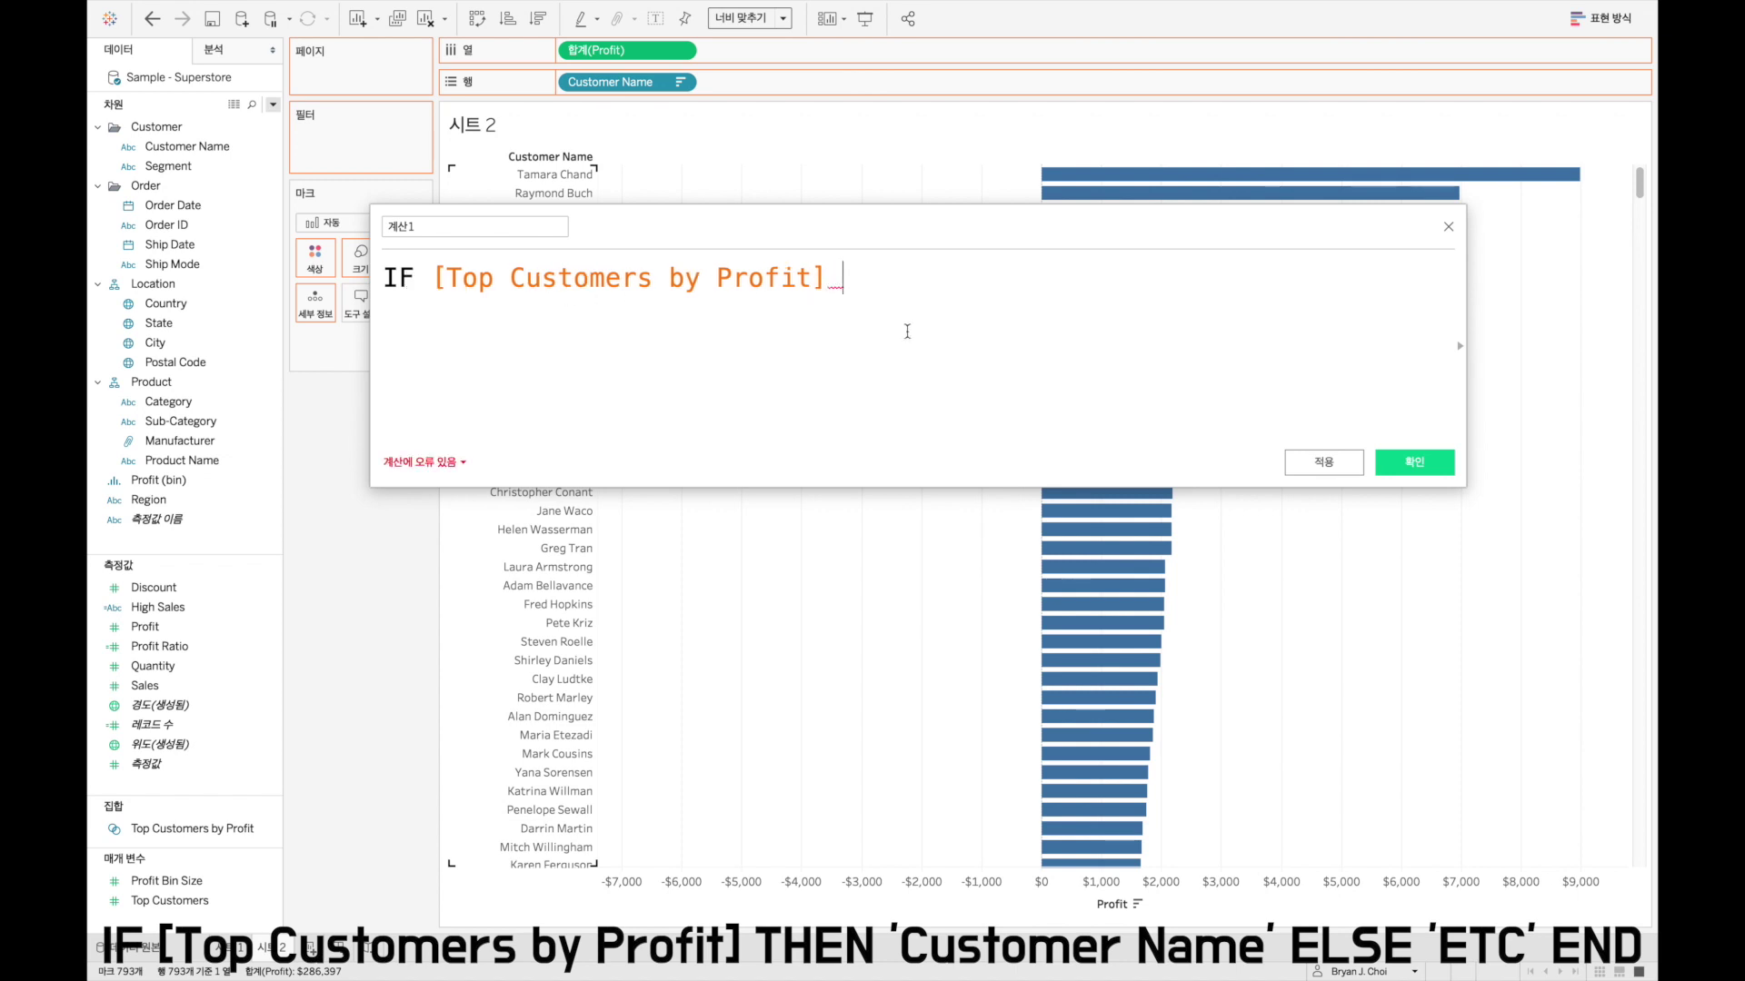
pyautogui.write('THE')
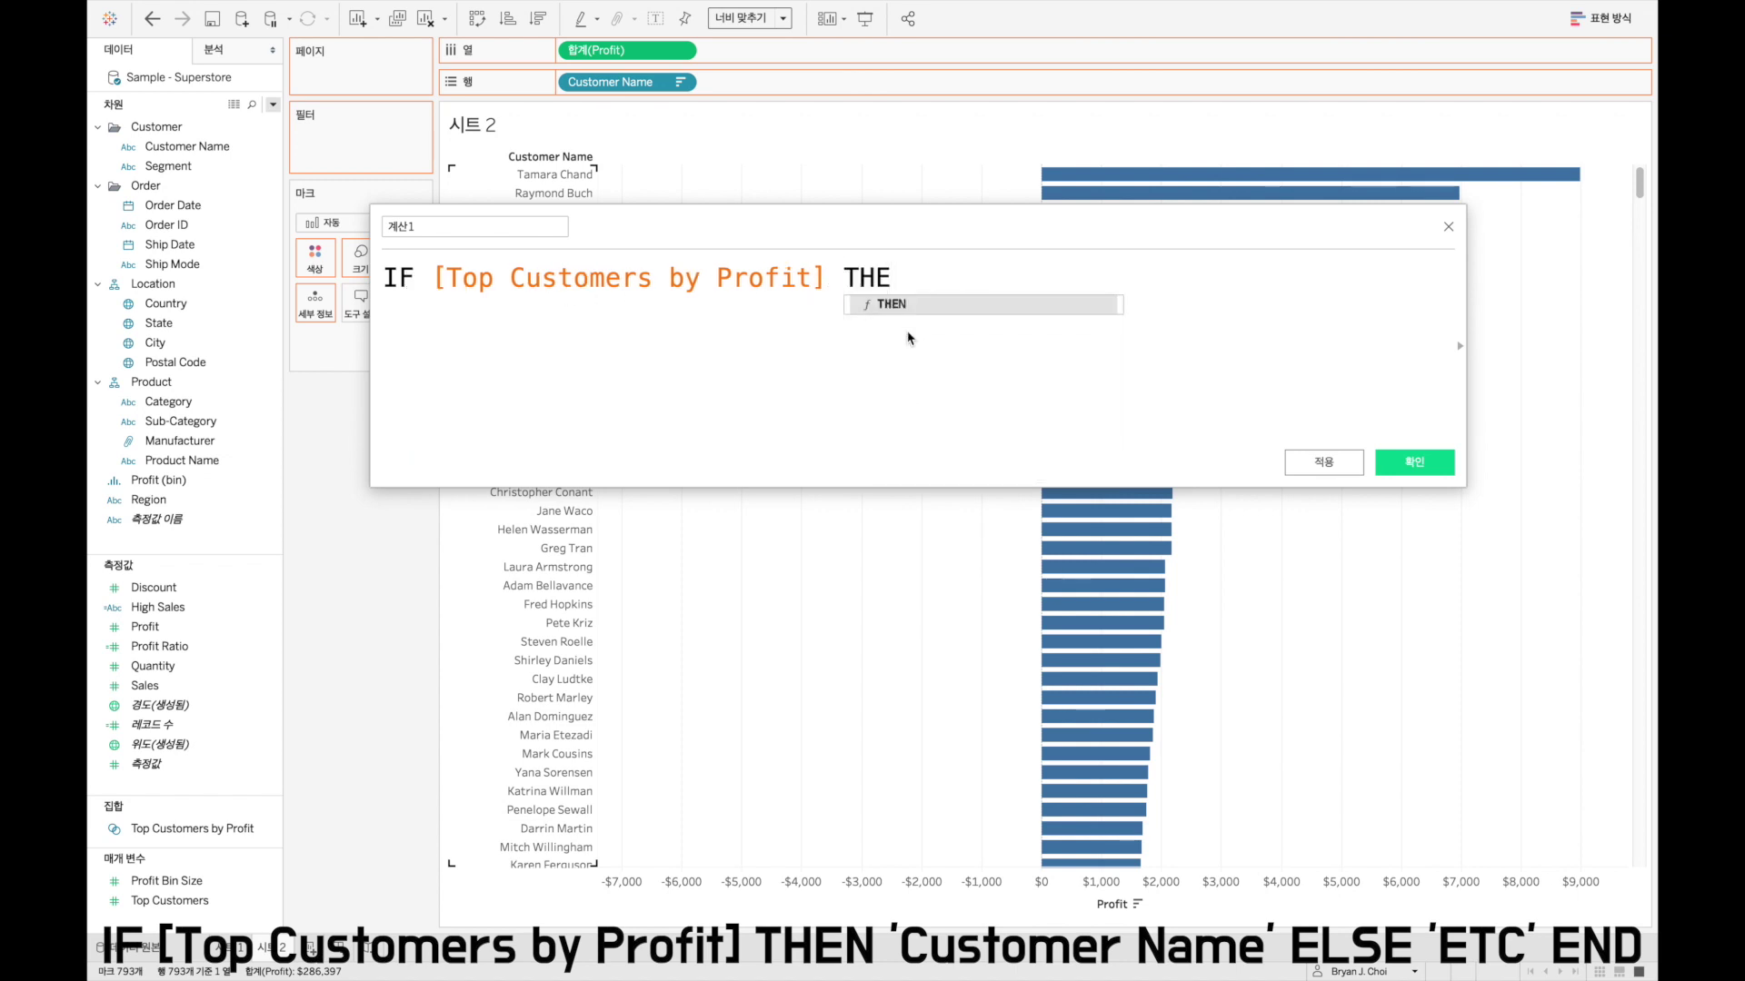
pyautogui.write('N')
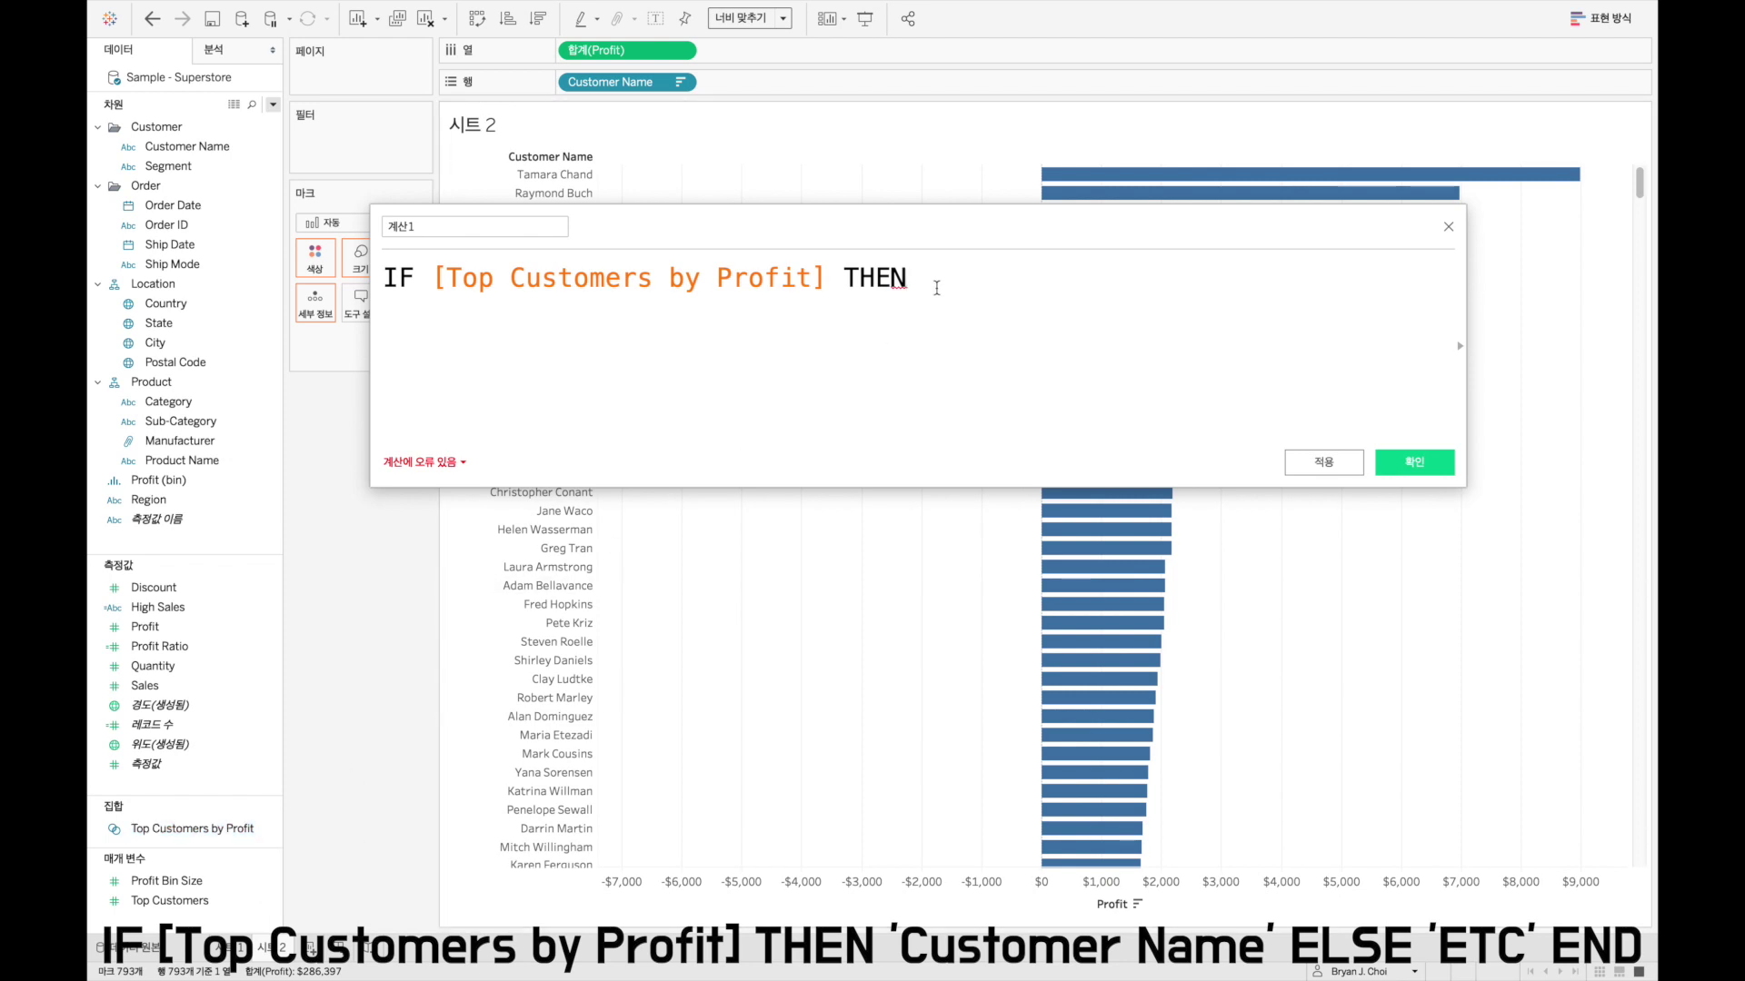
# Step: Complete the formula with [Customer Name] after THEN and ELSE 'ETC' END on a second line
pyautogui.write('cust')
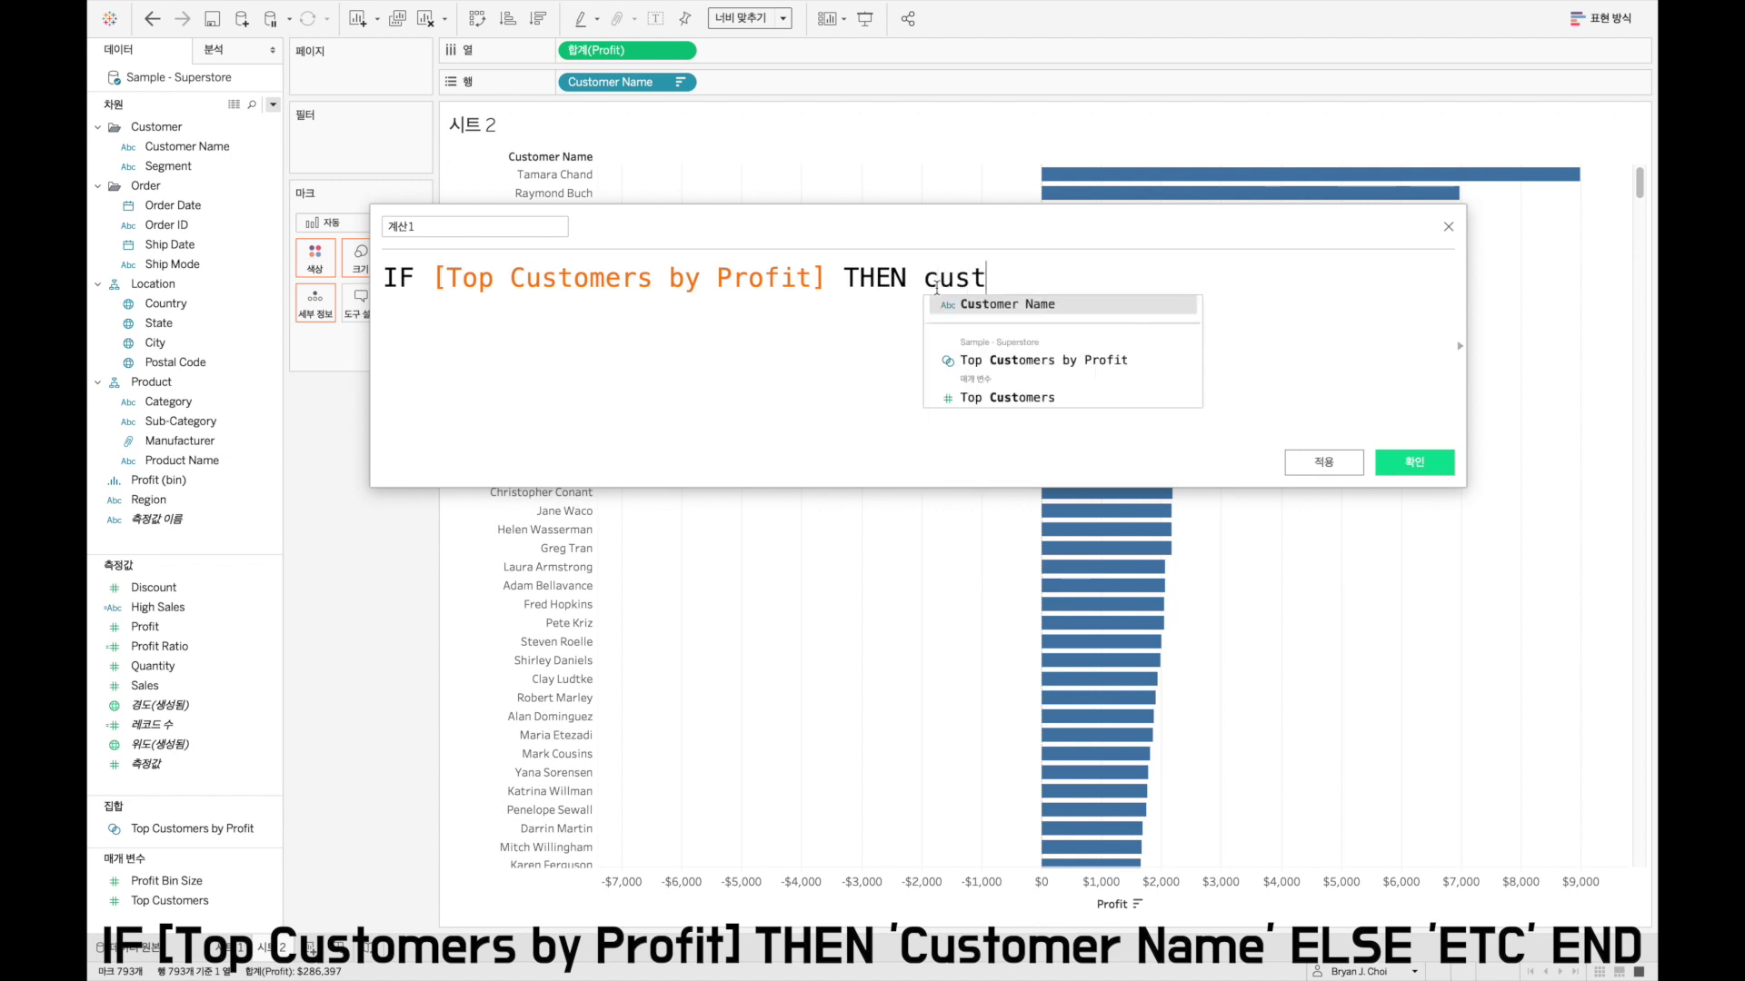
pyautogui.press('Return')
pyautogui.press('Return')
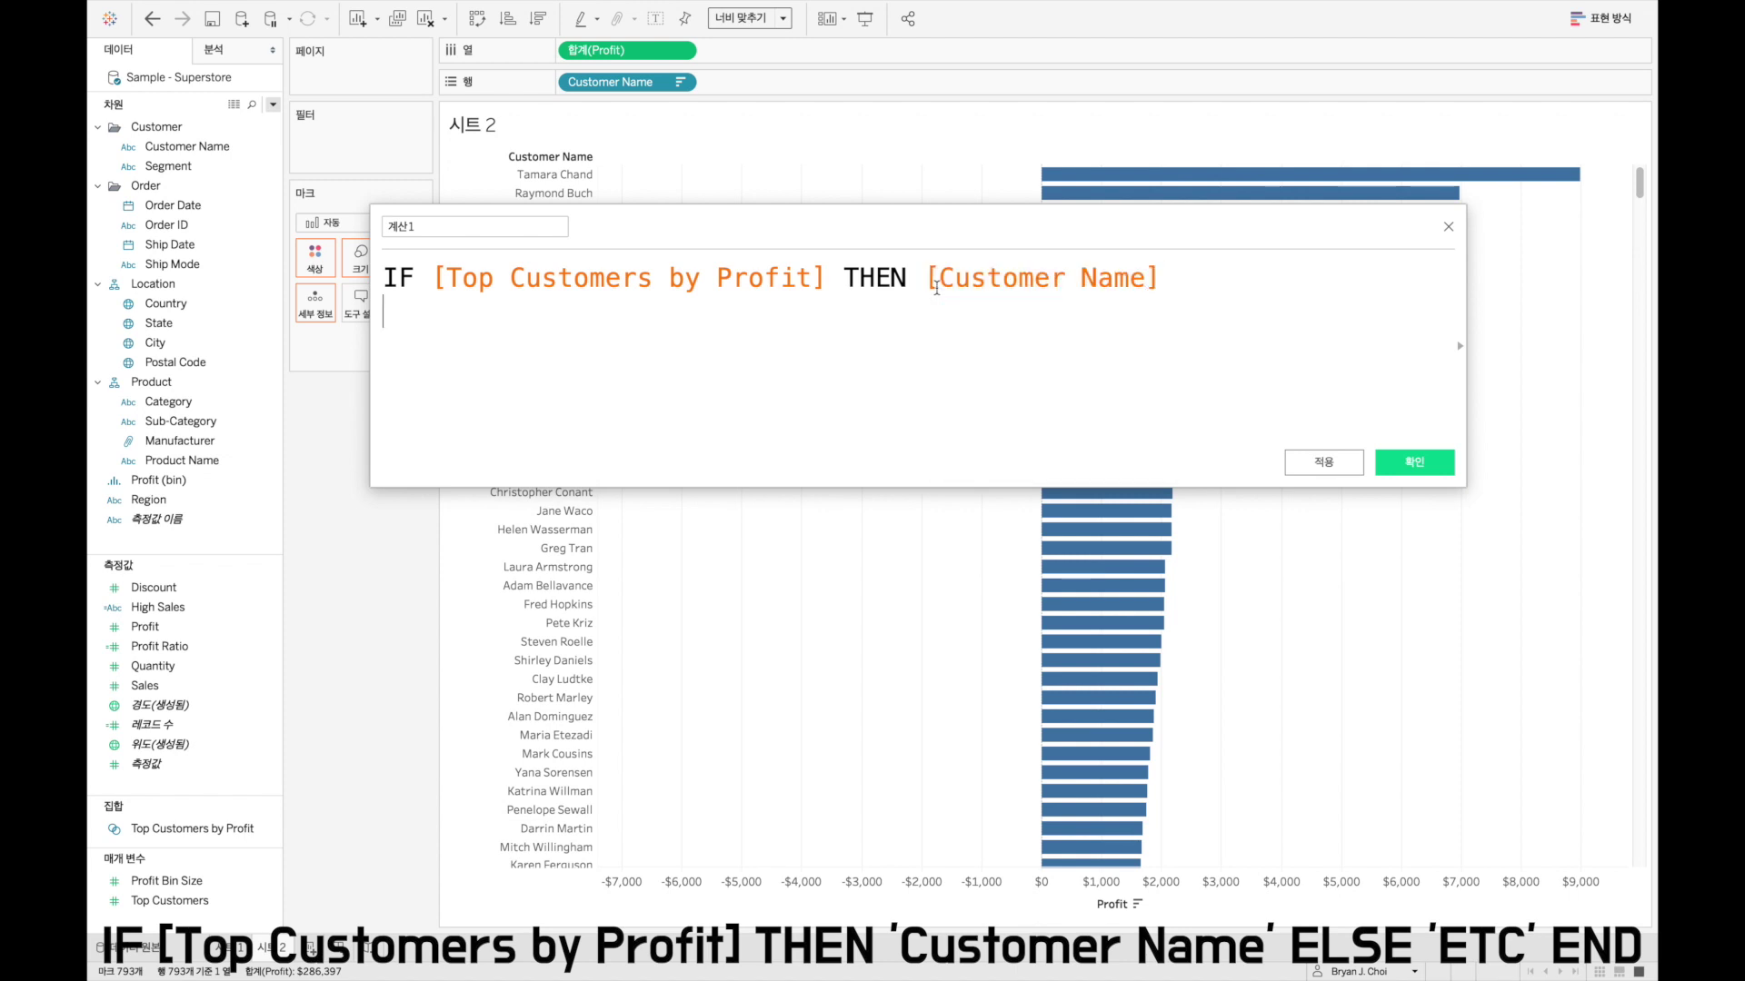
pyautogui.write('ELSE ')
pyautogui.write("'ET")
pyautogui.press('BackSpace')
pyautogui.write("ETC' END")
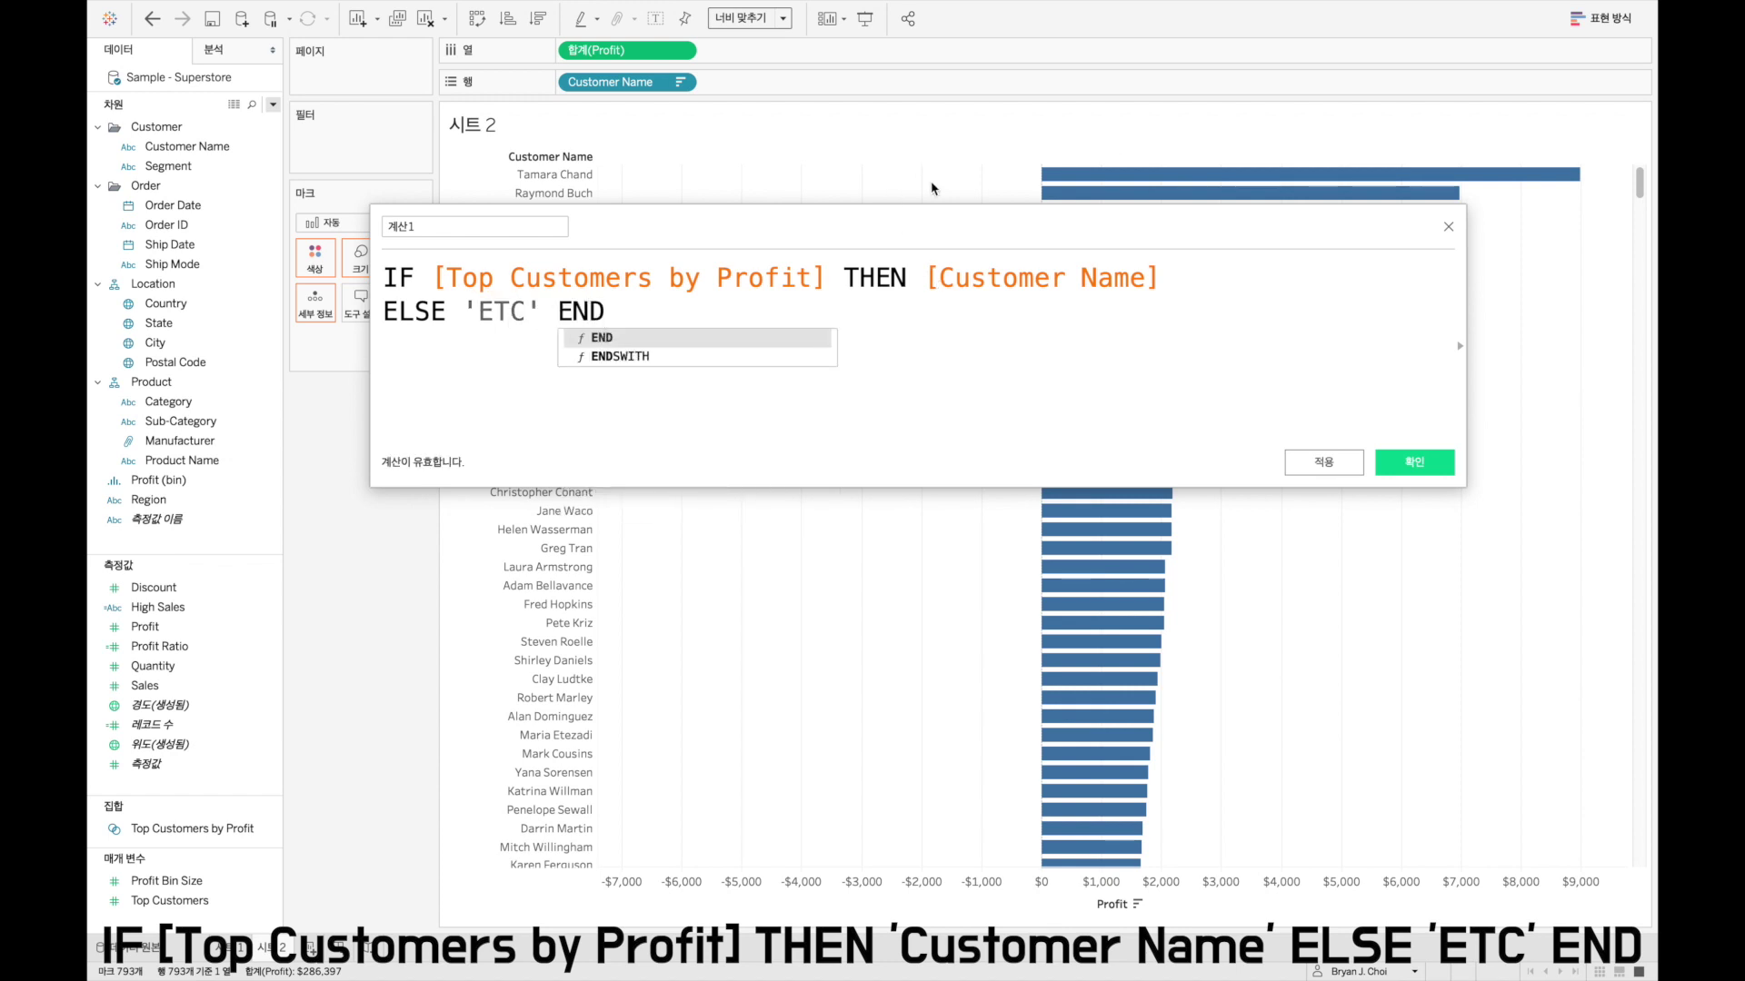
# Step: Name the calculated field Customer - New and save it
pyautogui.click(443, 227)
pyautogui.write('Cus')
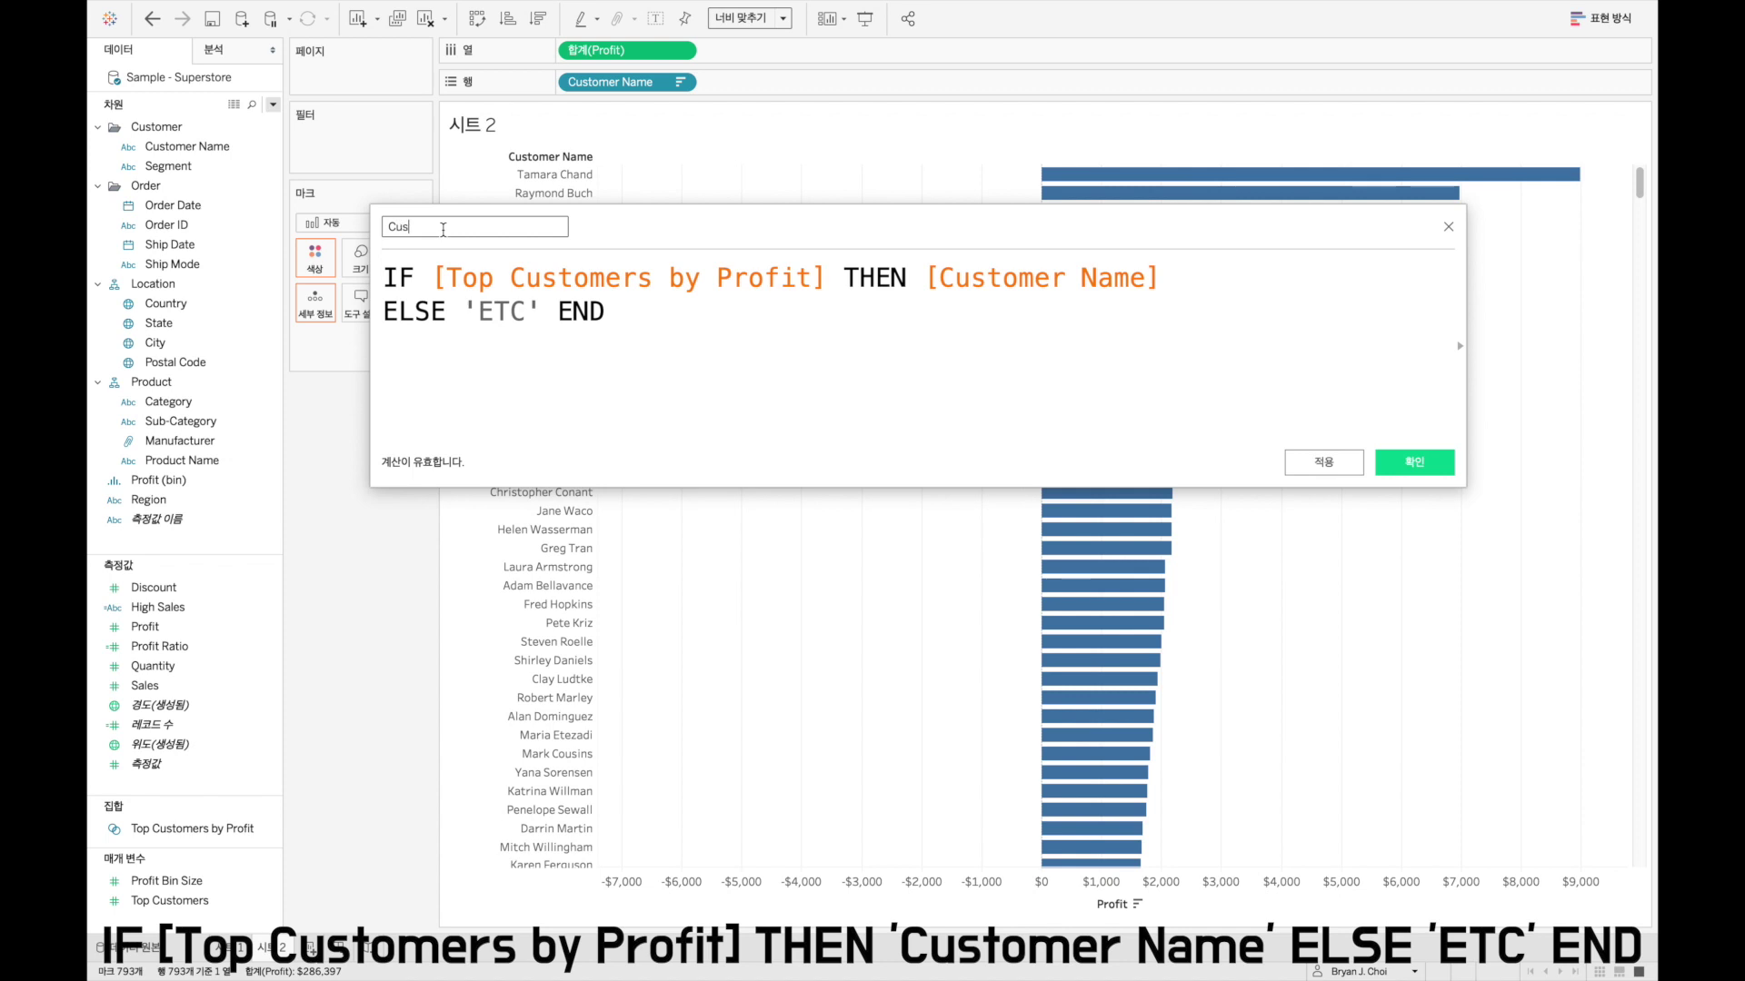
pyautogui.write('tomer New')
pyautogui.click(1440, 463)
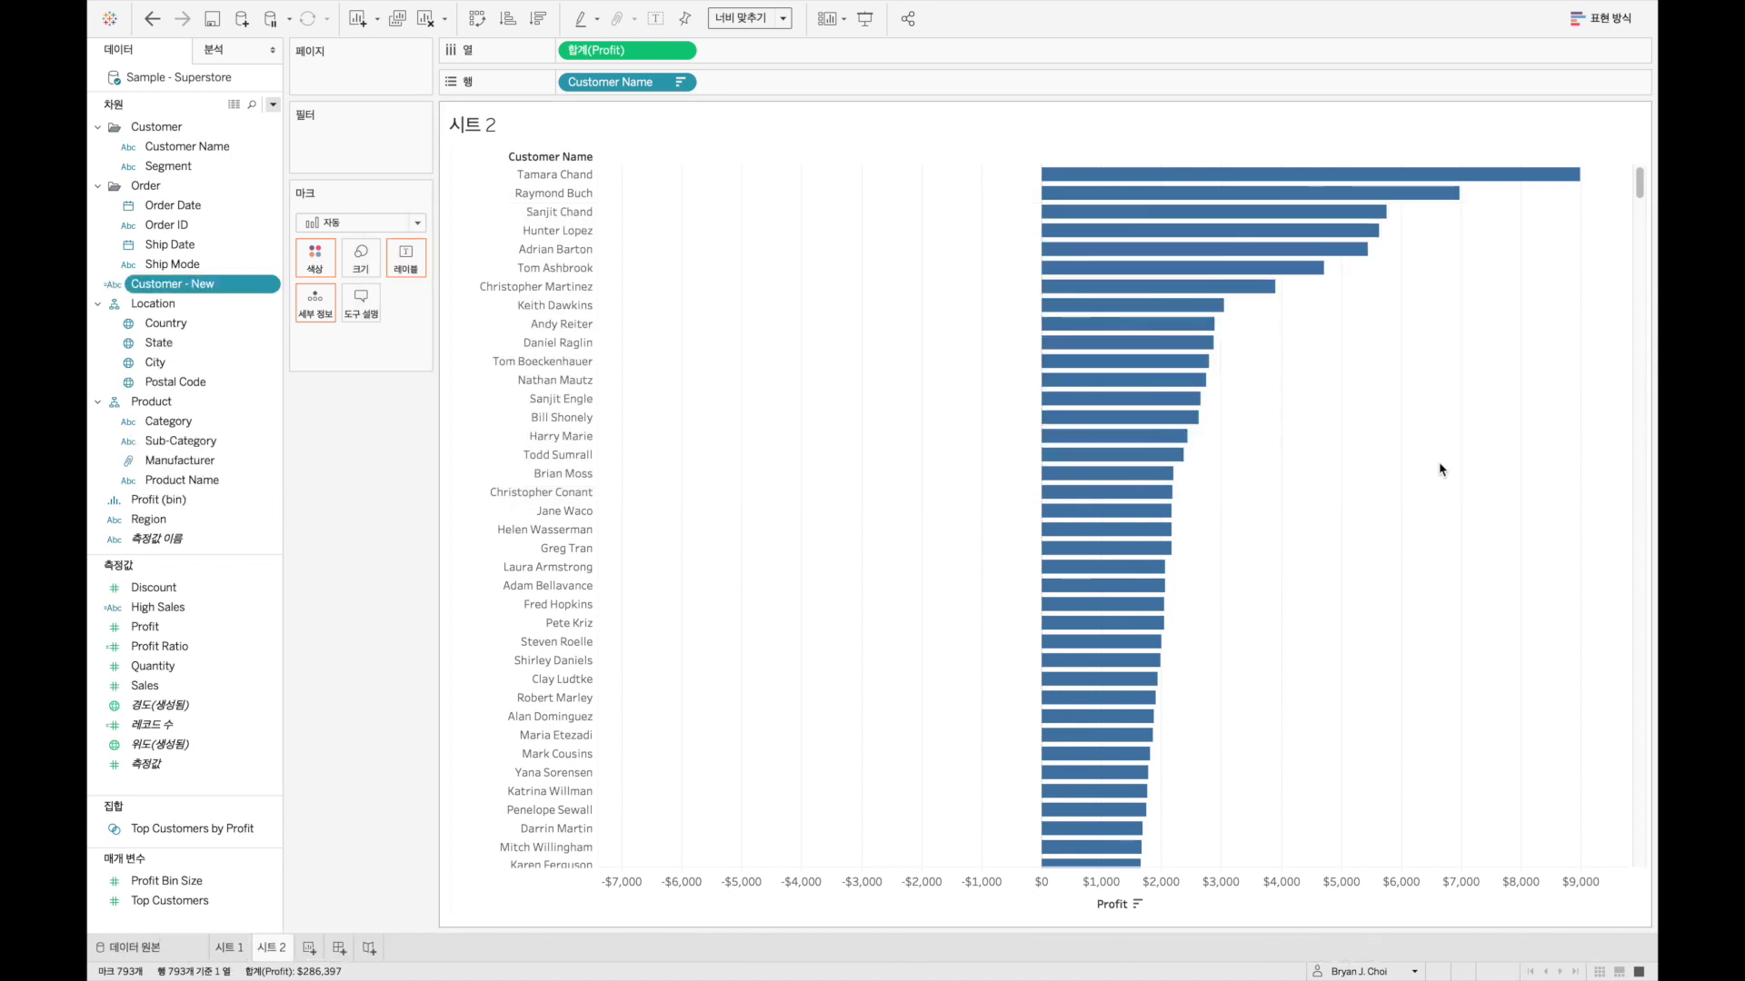
# Step: Add Customer - New to the rows and remove Customer Name from them
pyautogui.moveTo(173, 283); pyautogui.dragTo(811, 79)
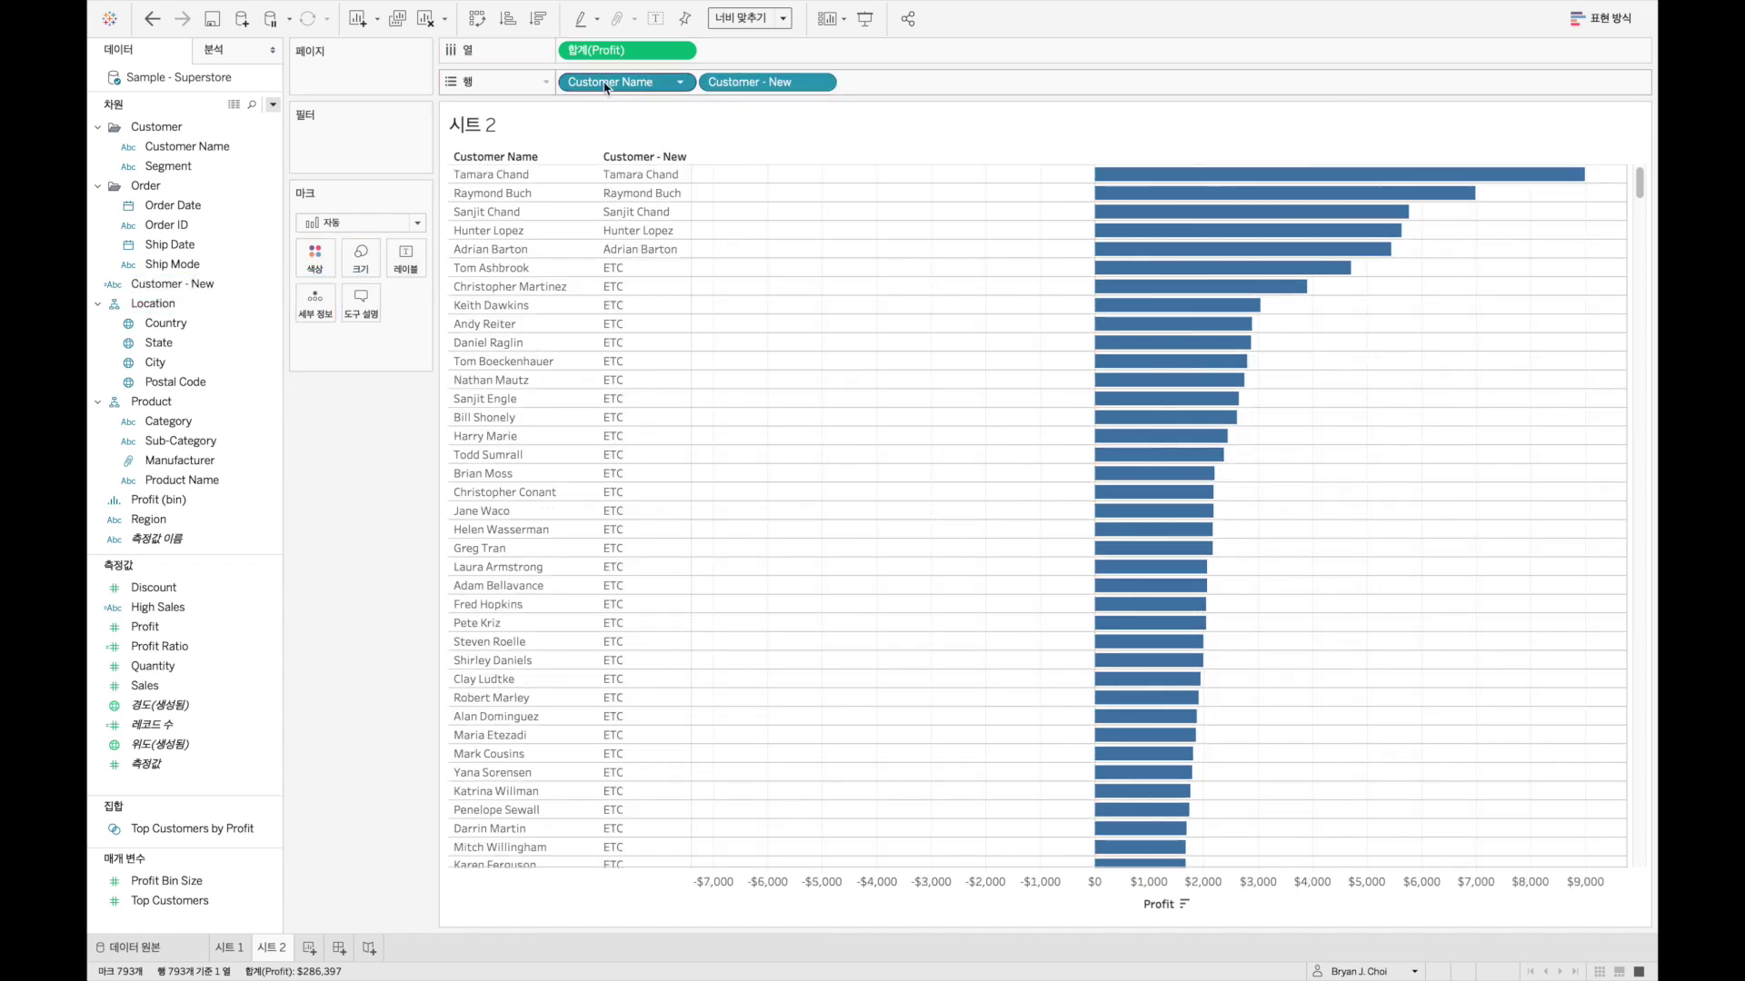
pyautogui.moveTo(604, 88); pyautogui.dragTo(366, 471)
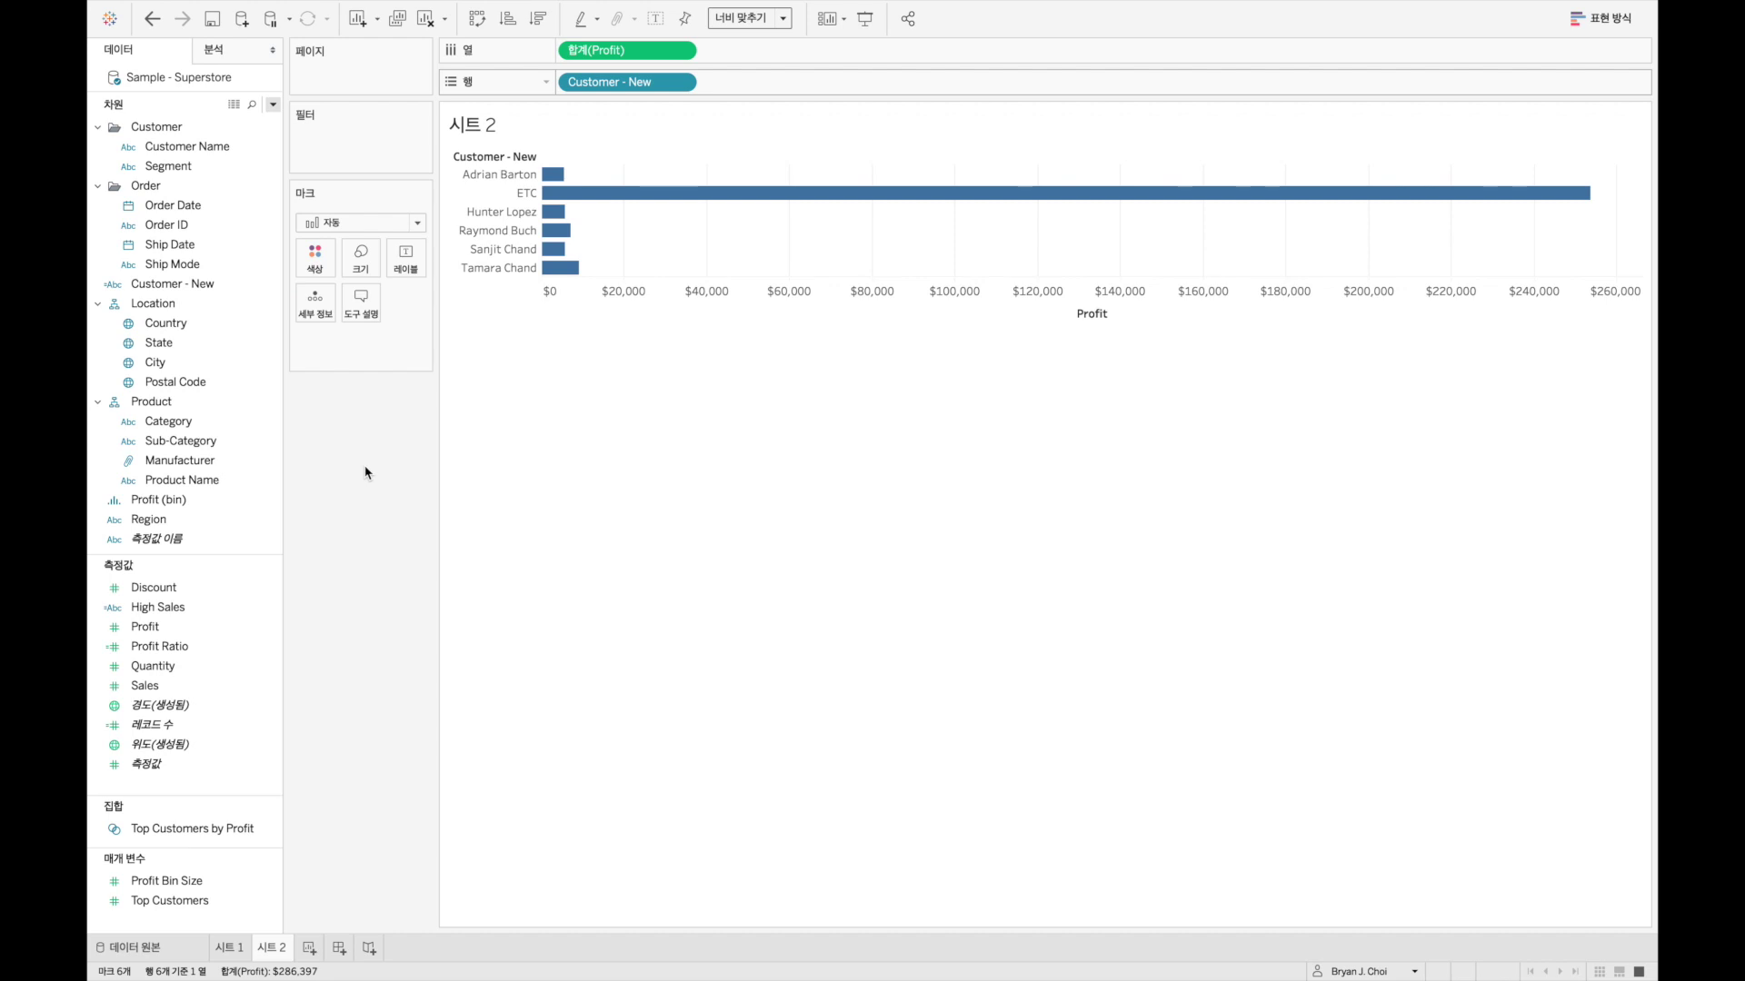
# Step: Sort the Customer - New bars by descending profit and move ETC to the end of the list
pyautogui.moveTo(562, 231)
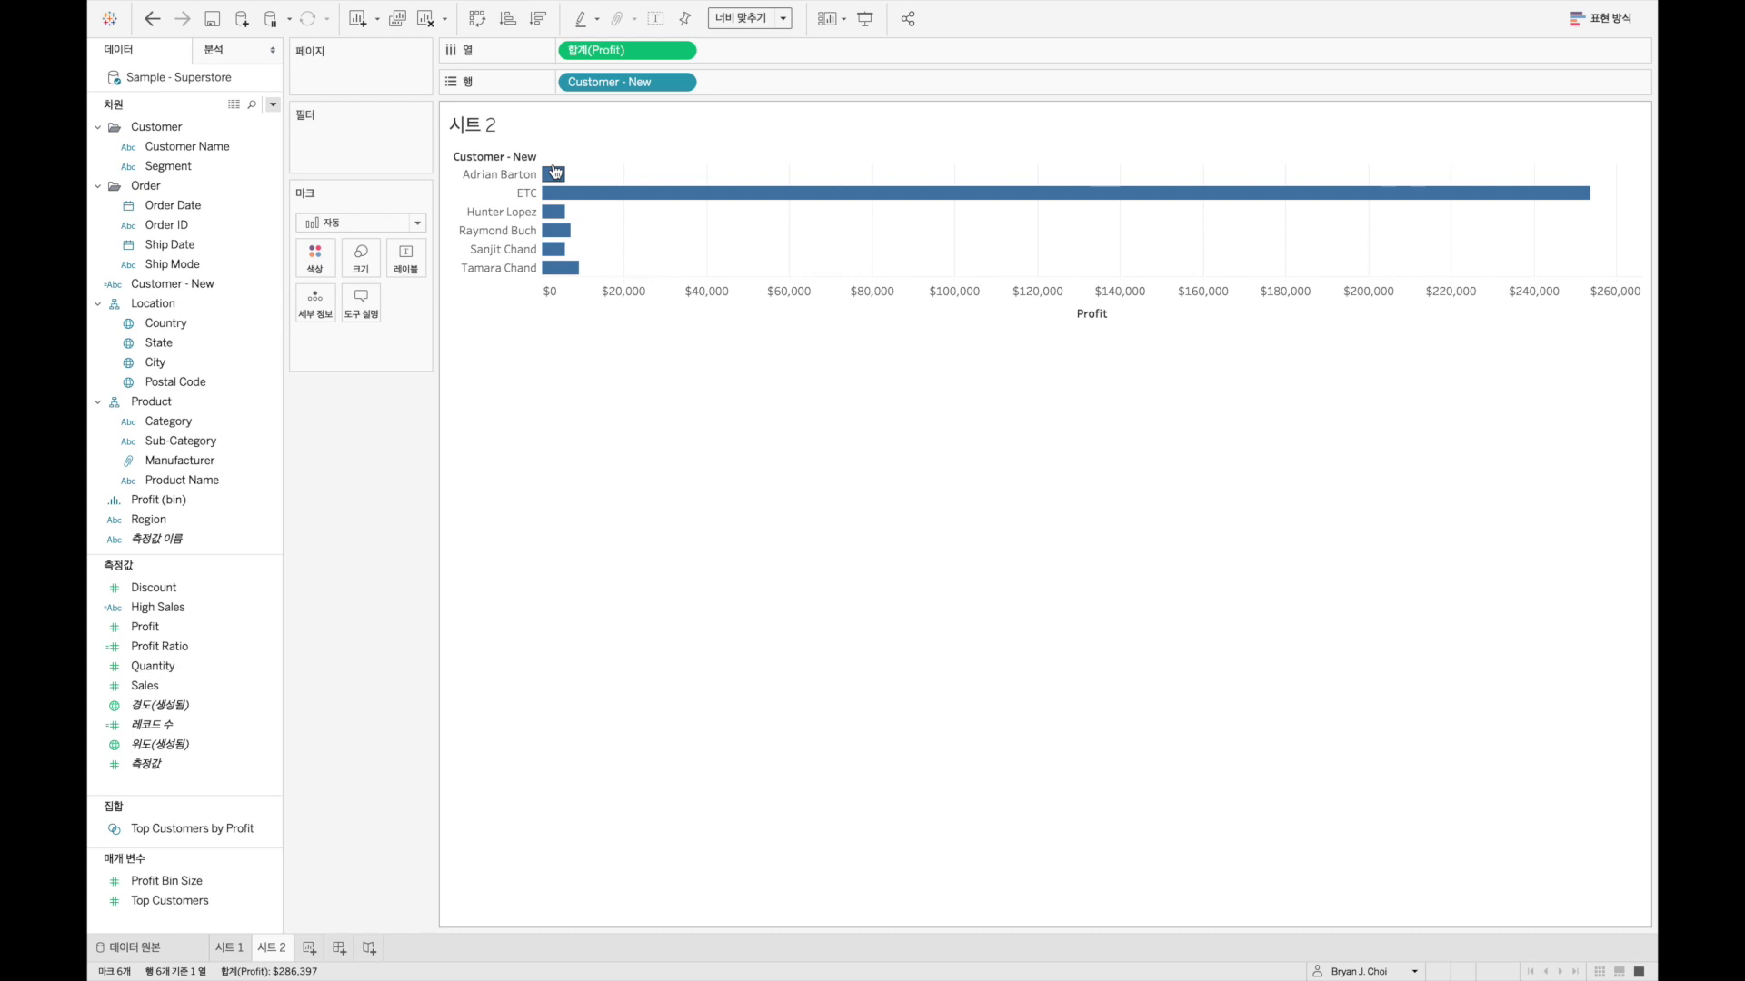
pyautogui.click(537, 18)
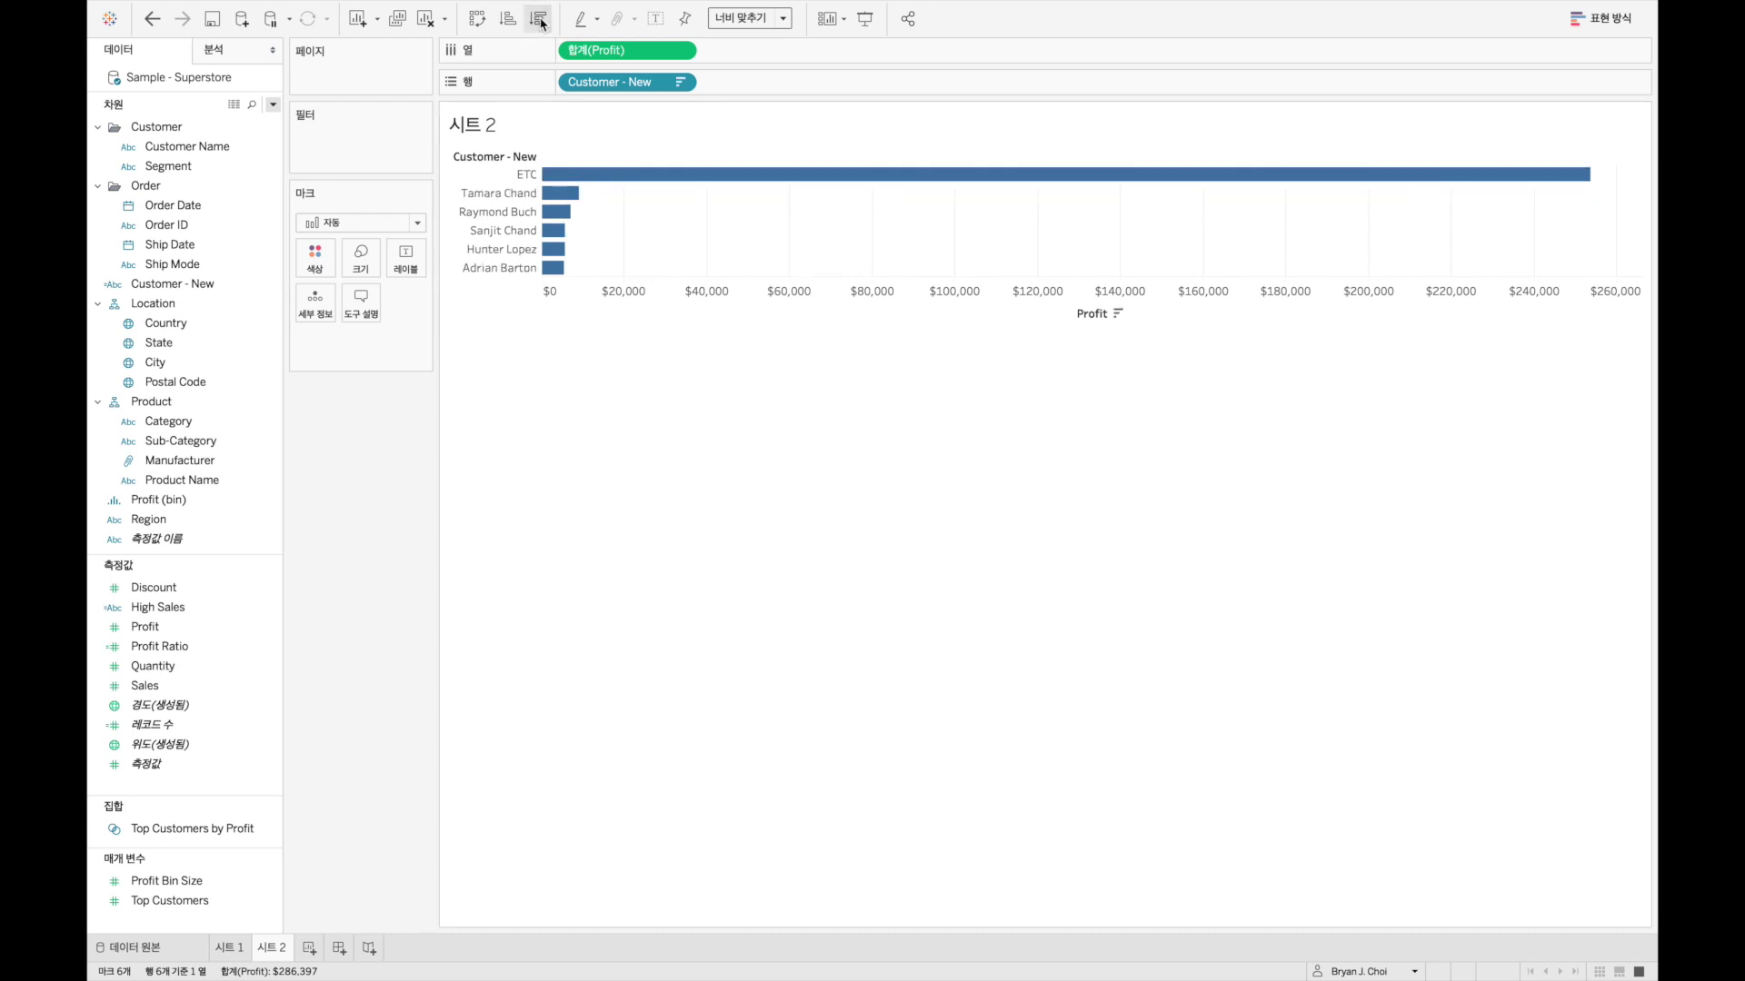
pyautogui.moveTo(525, 184); pyautogui.dragTo(504, 276)
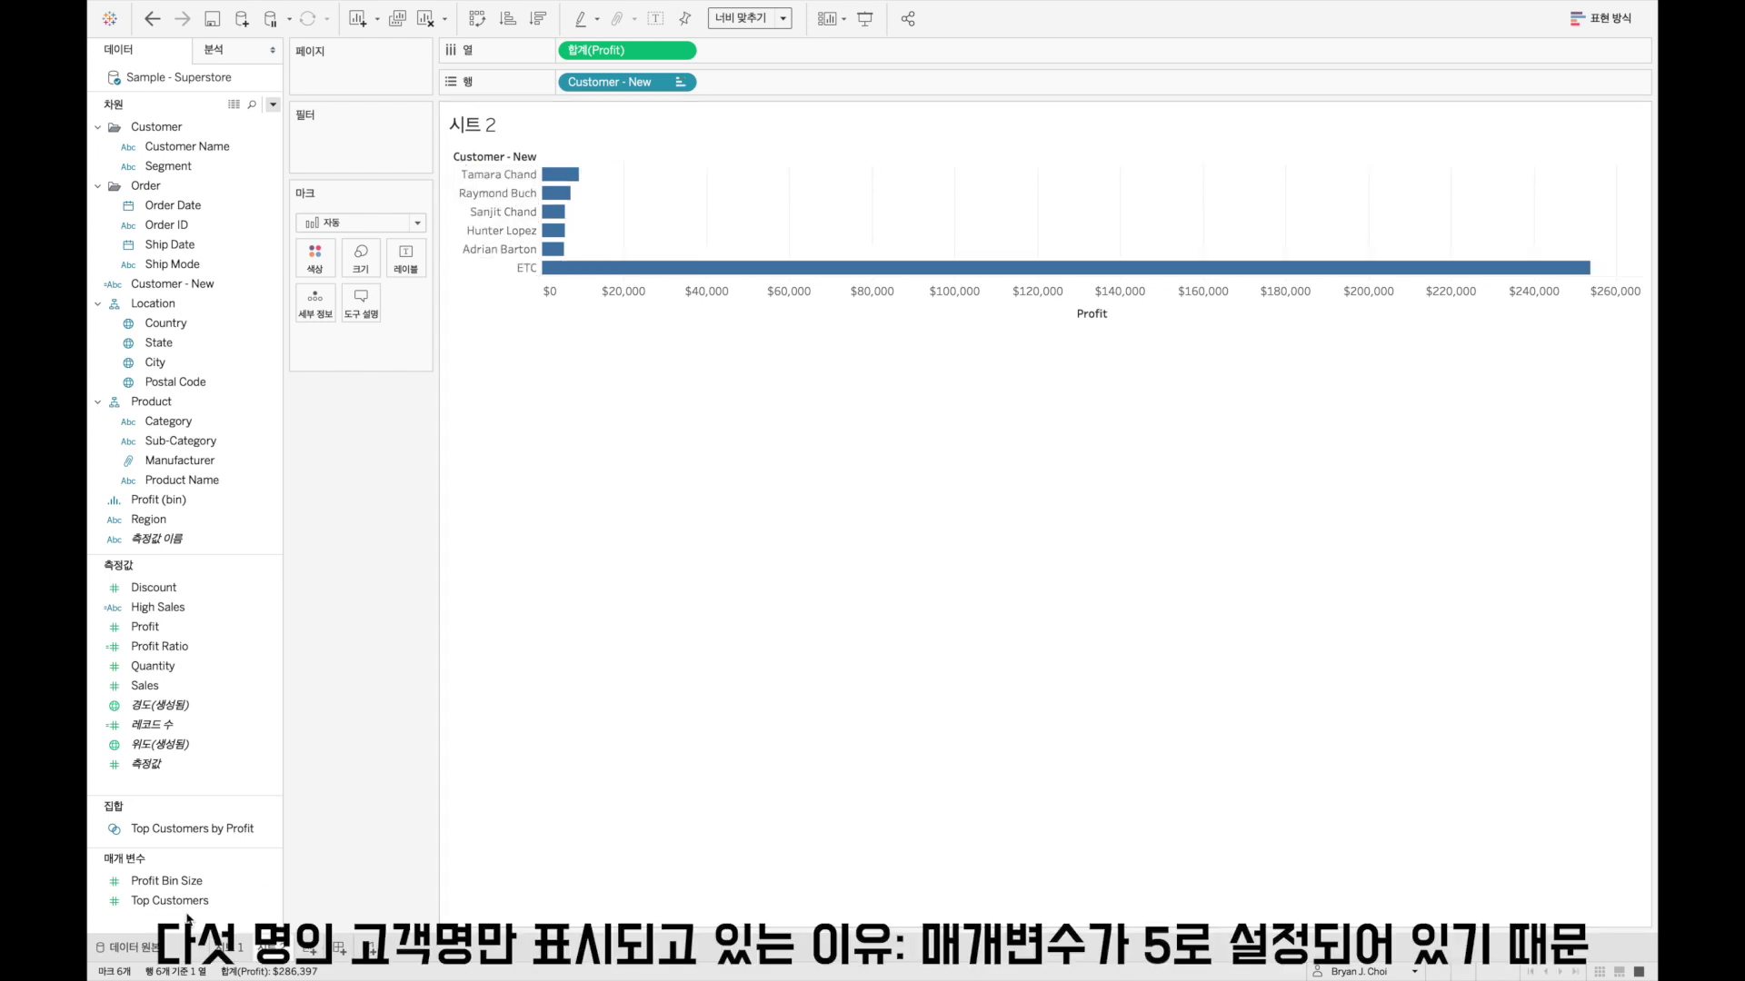
# Step: Show the Top Customers parameter control and raise its value to 20
pyautogui.rightClick(189, 902)
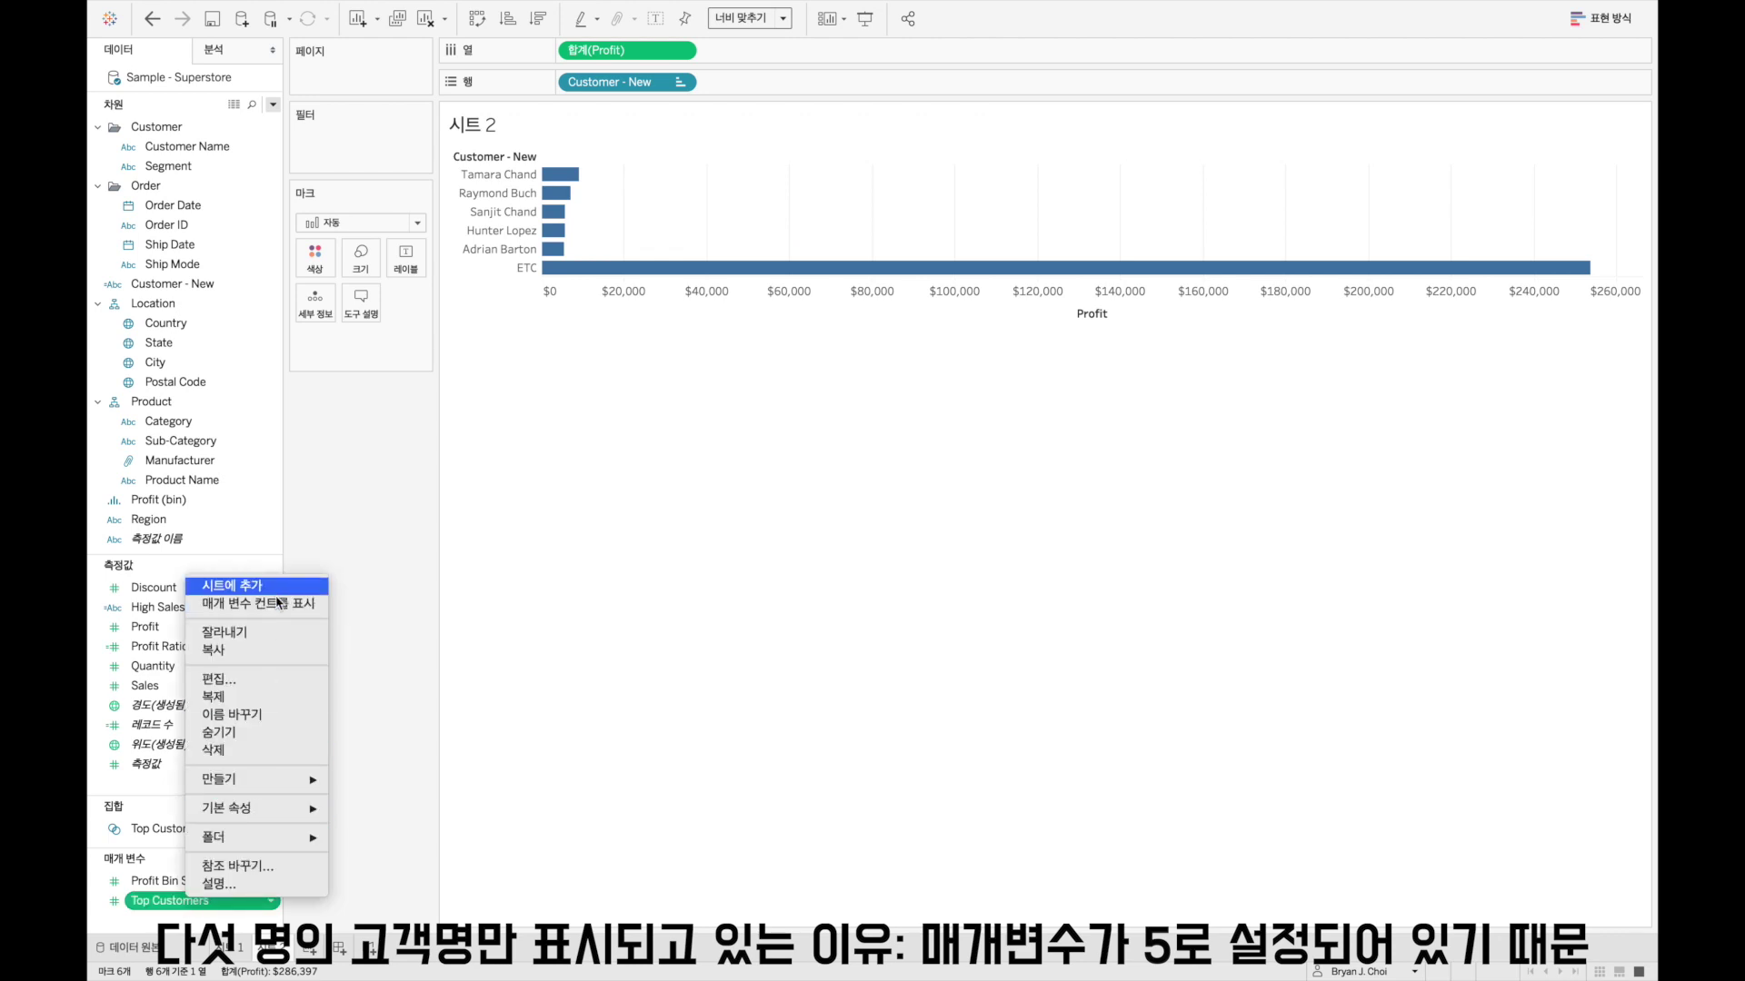
pyautogui.click(258, 603)
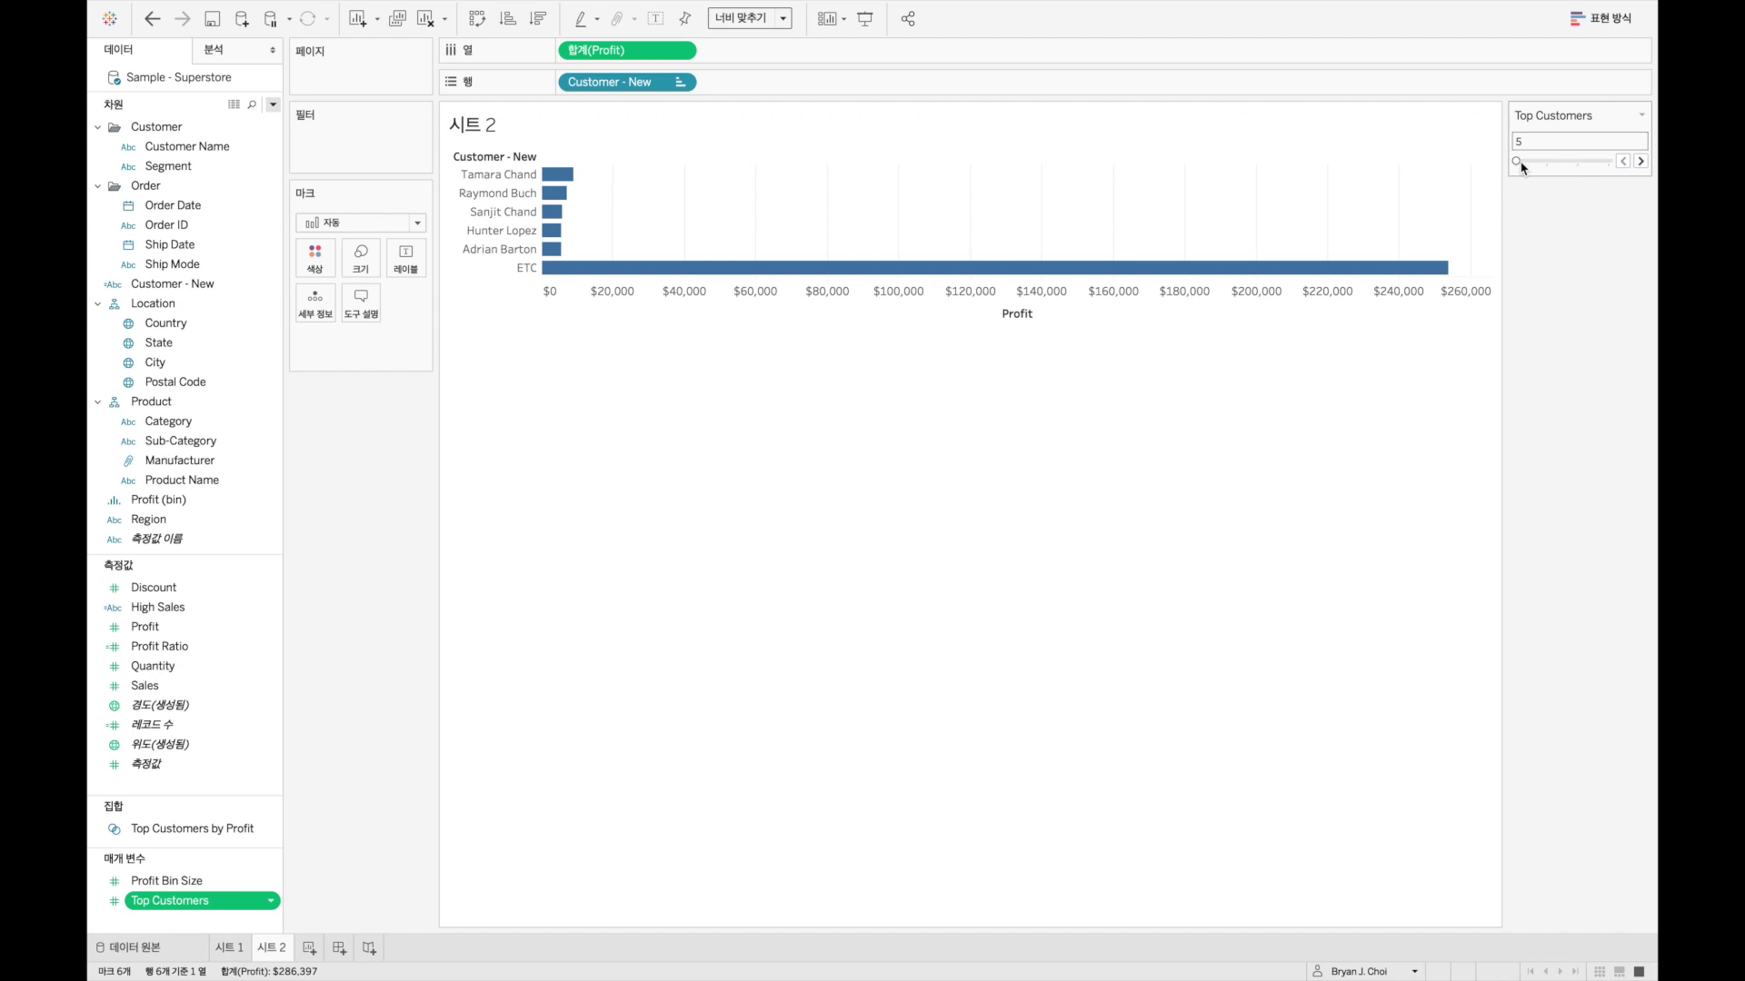
pyautogui.moveTo(1523, 164); pyautogui.dragTo(1549, 163)
pyautogui.click(1641, 161)
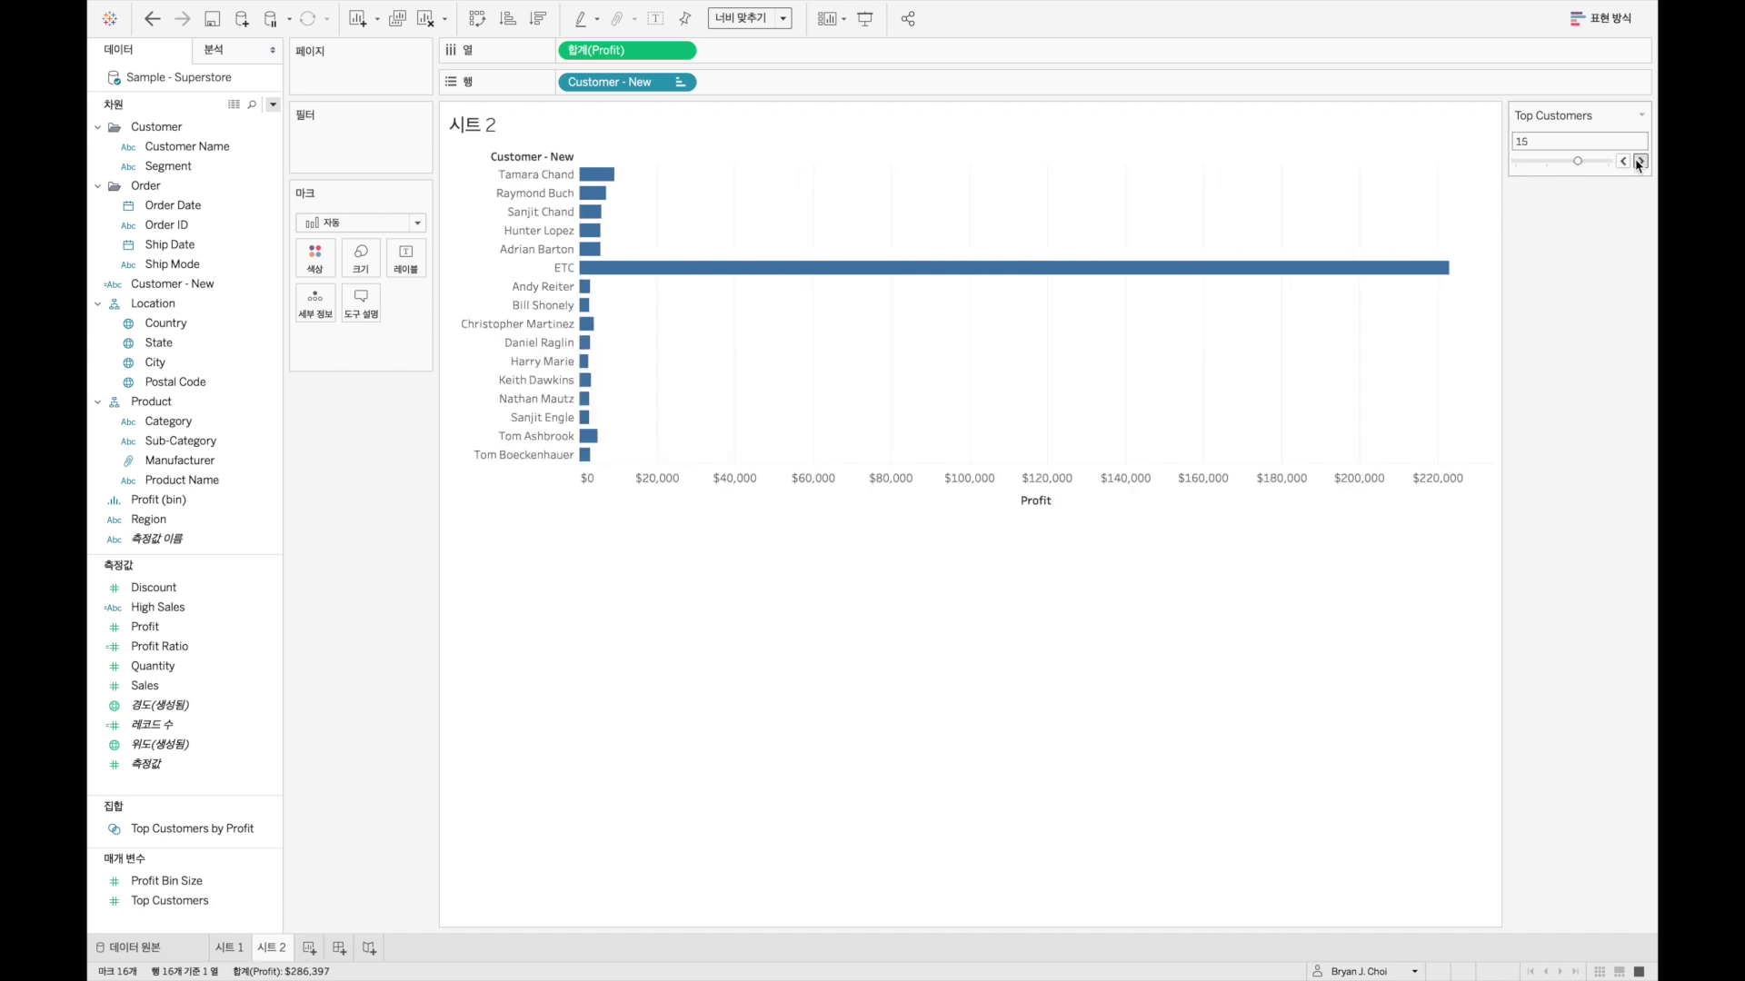
pyautogui.click(1640, 161)
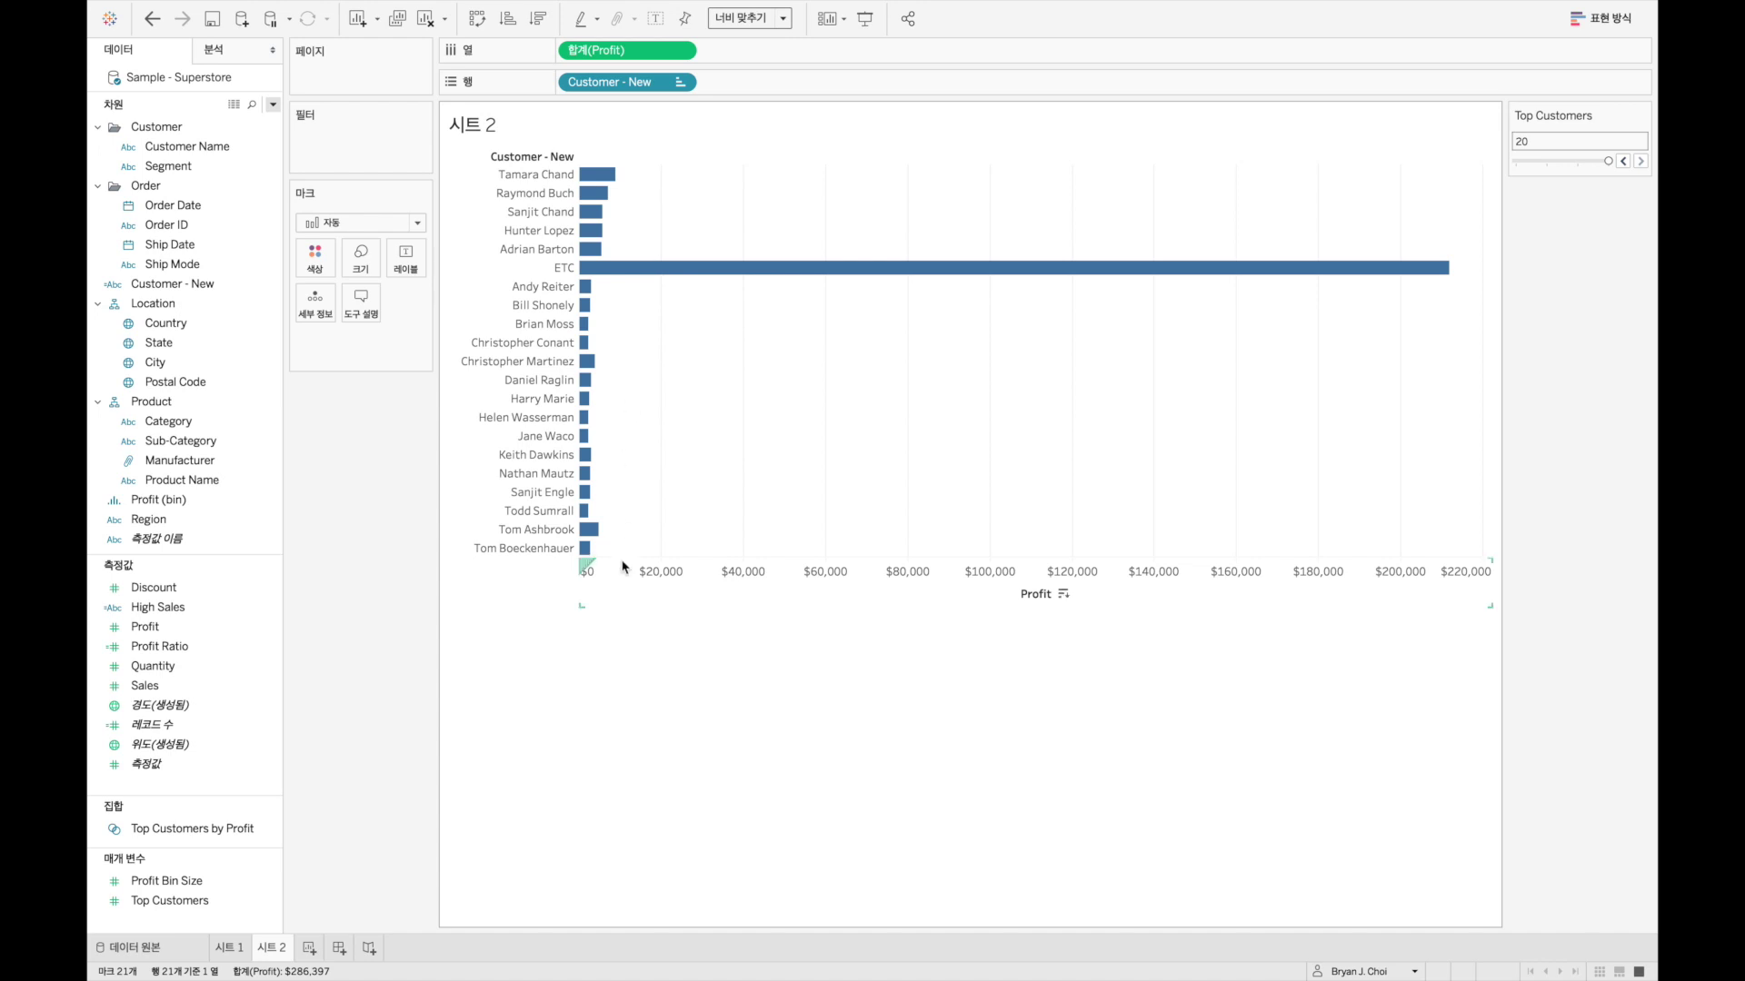
# Step: Review the Customer - New formula, examining the Top Customers by Profit set used as the IF condition and its THEN/ELSE part
pyautogui.rightClick(193, 284)
pyautogui.click(230, 393)
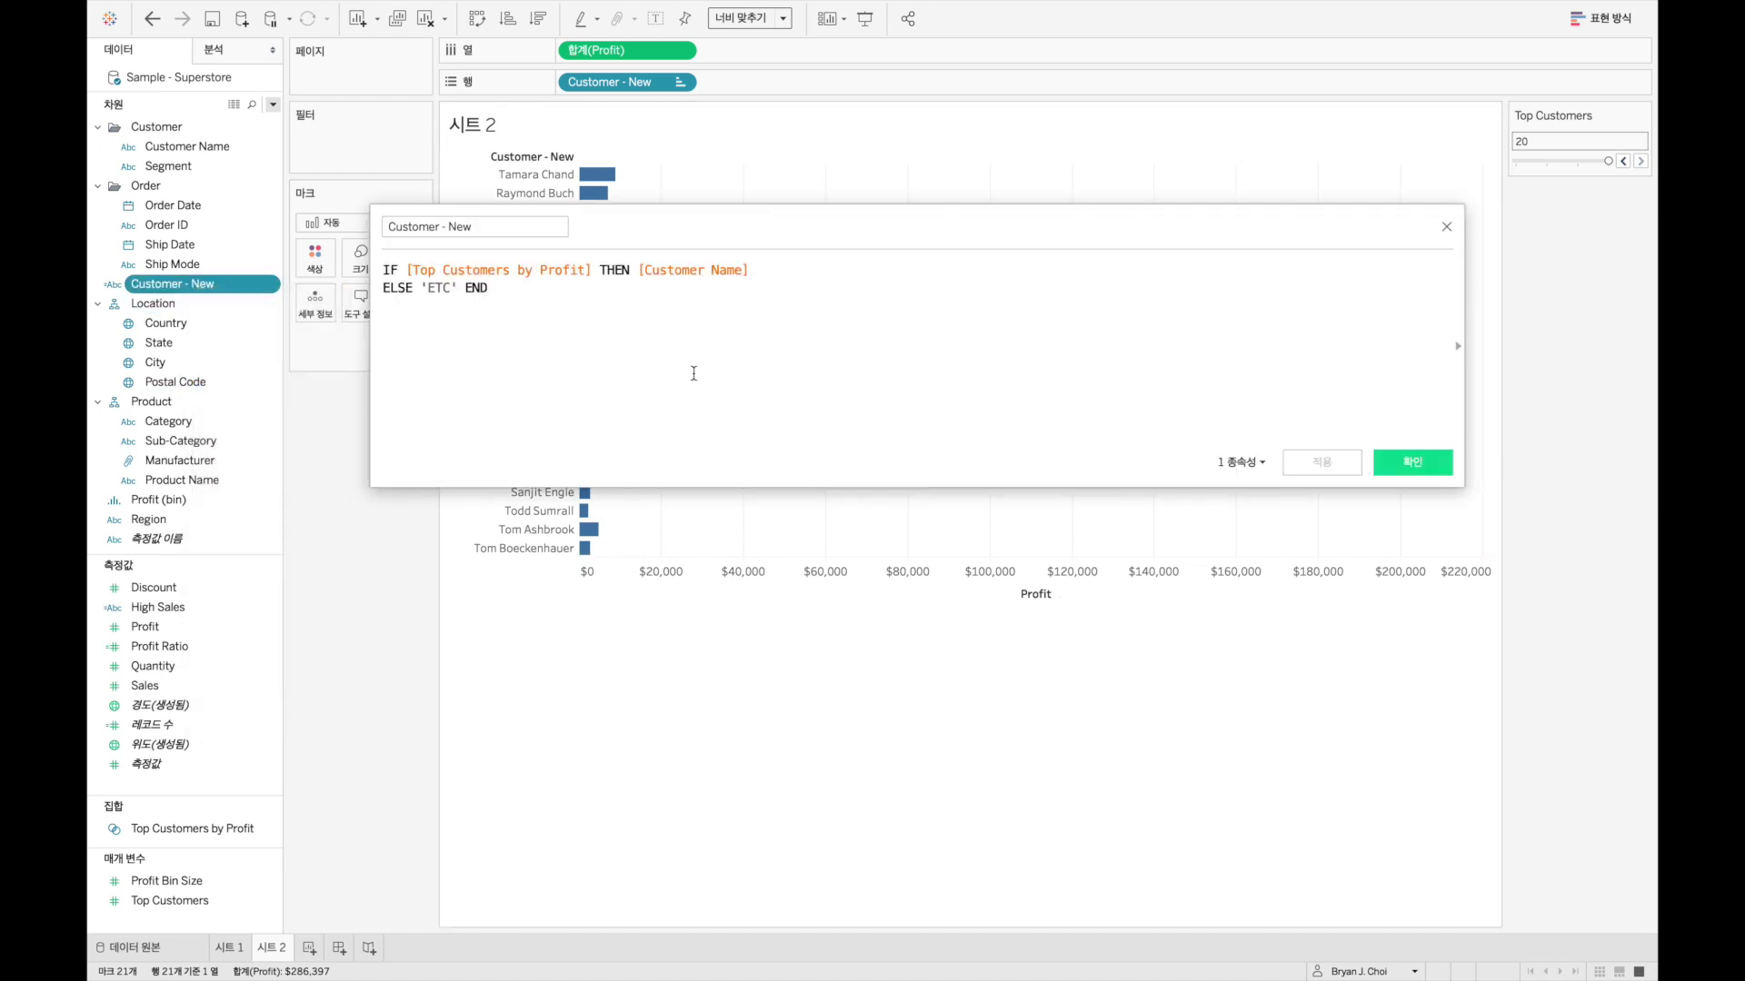
pyautogui.scroll(5, 693, 373)
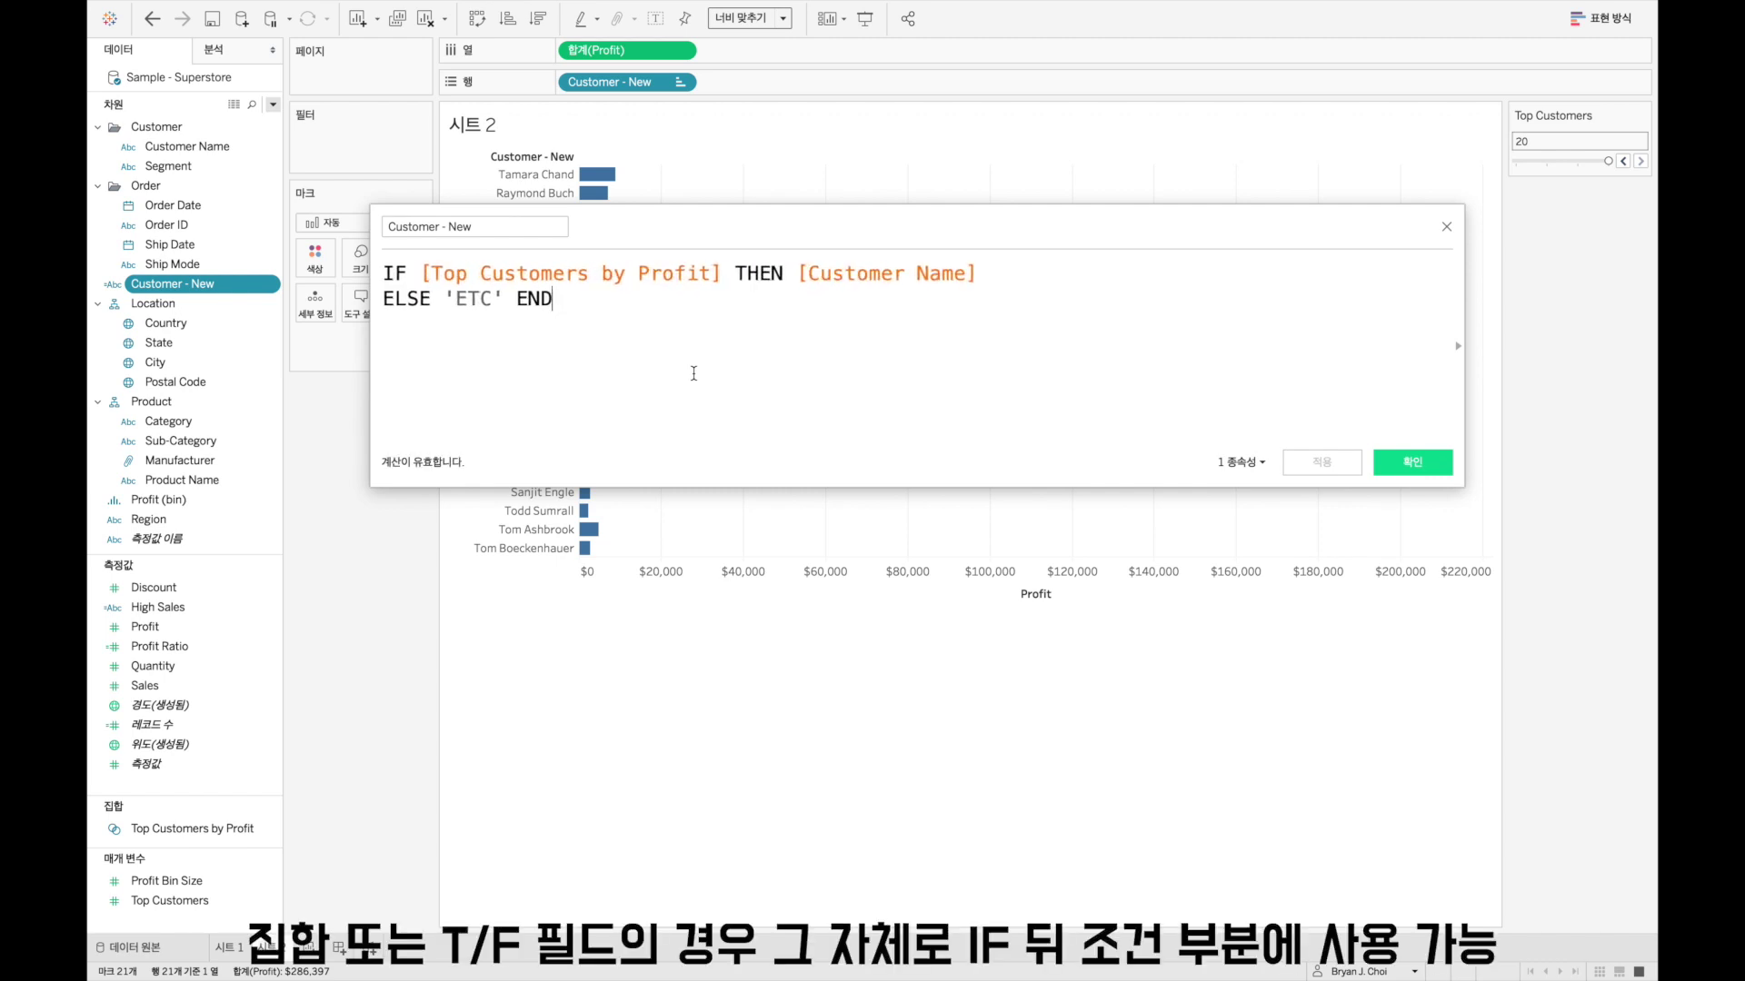
pyautogui.scroll(1, 693, 373)
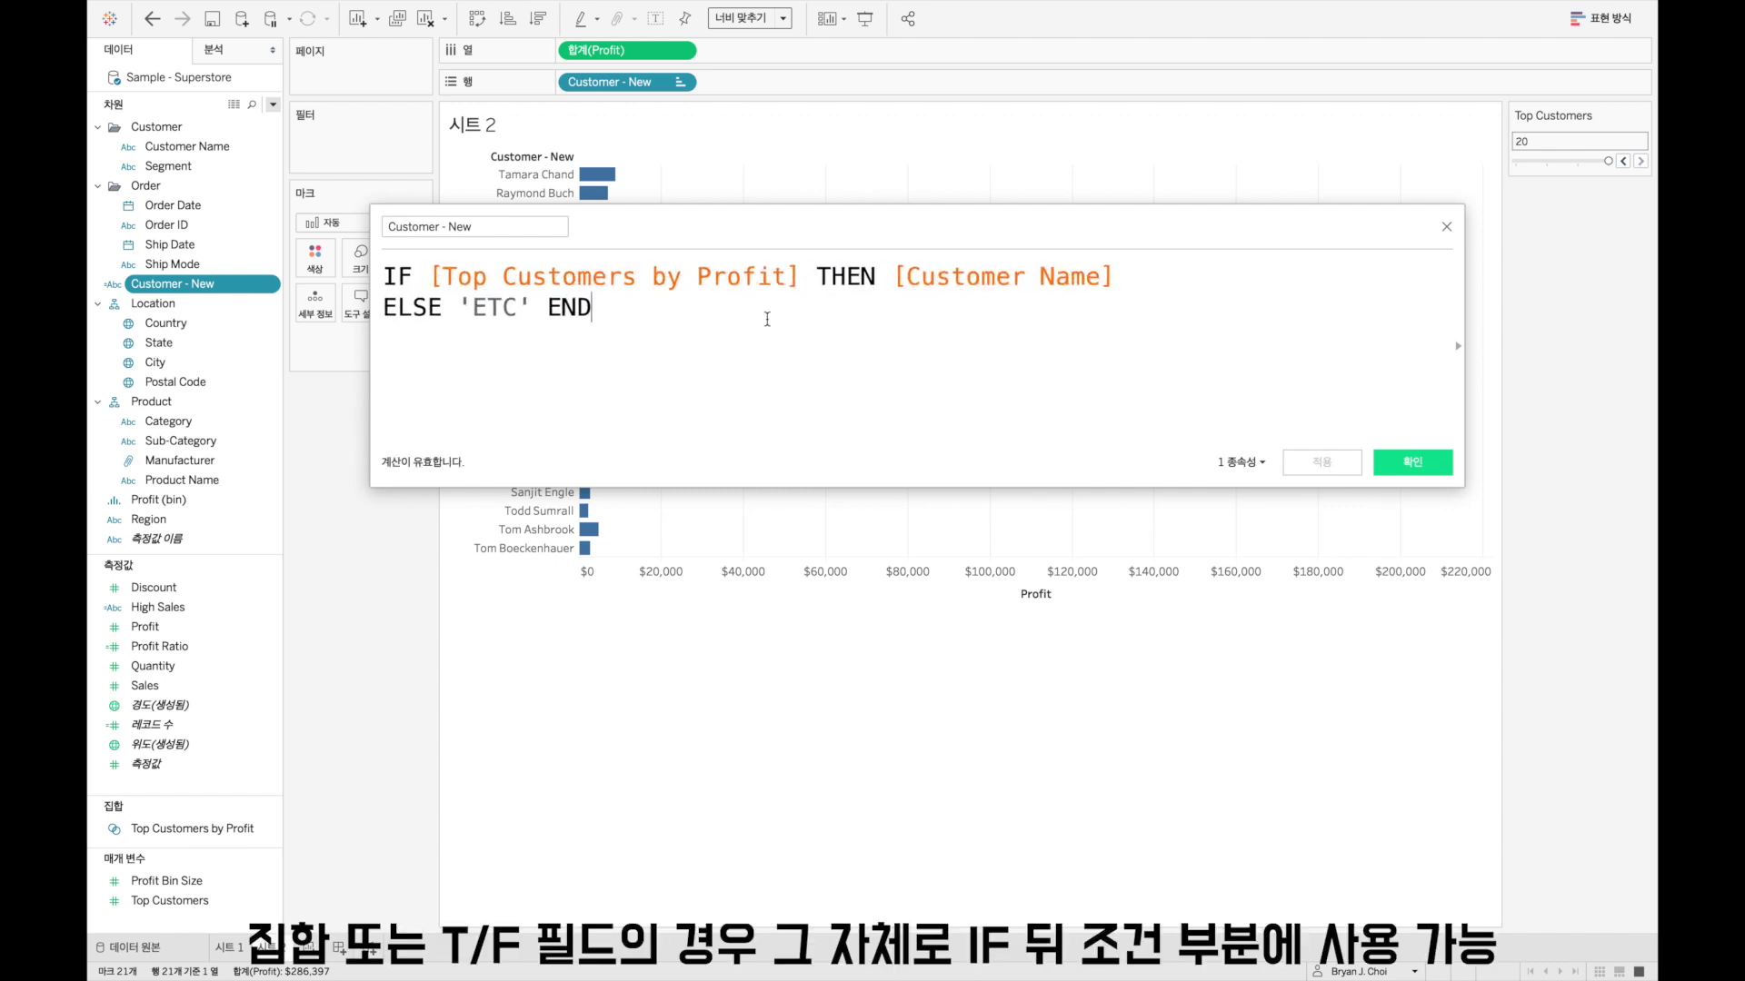
pyautogui.moveTo(796, 275); pyautogui.dragTo(431, 277)
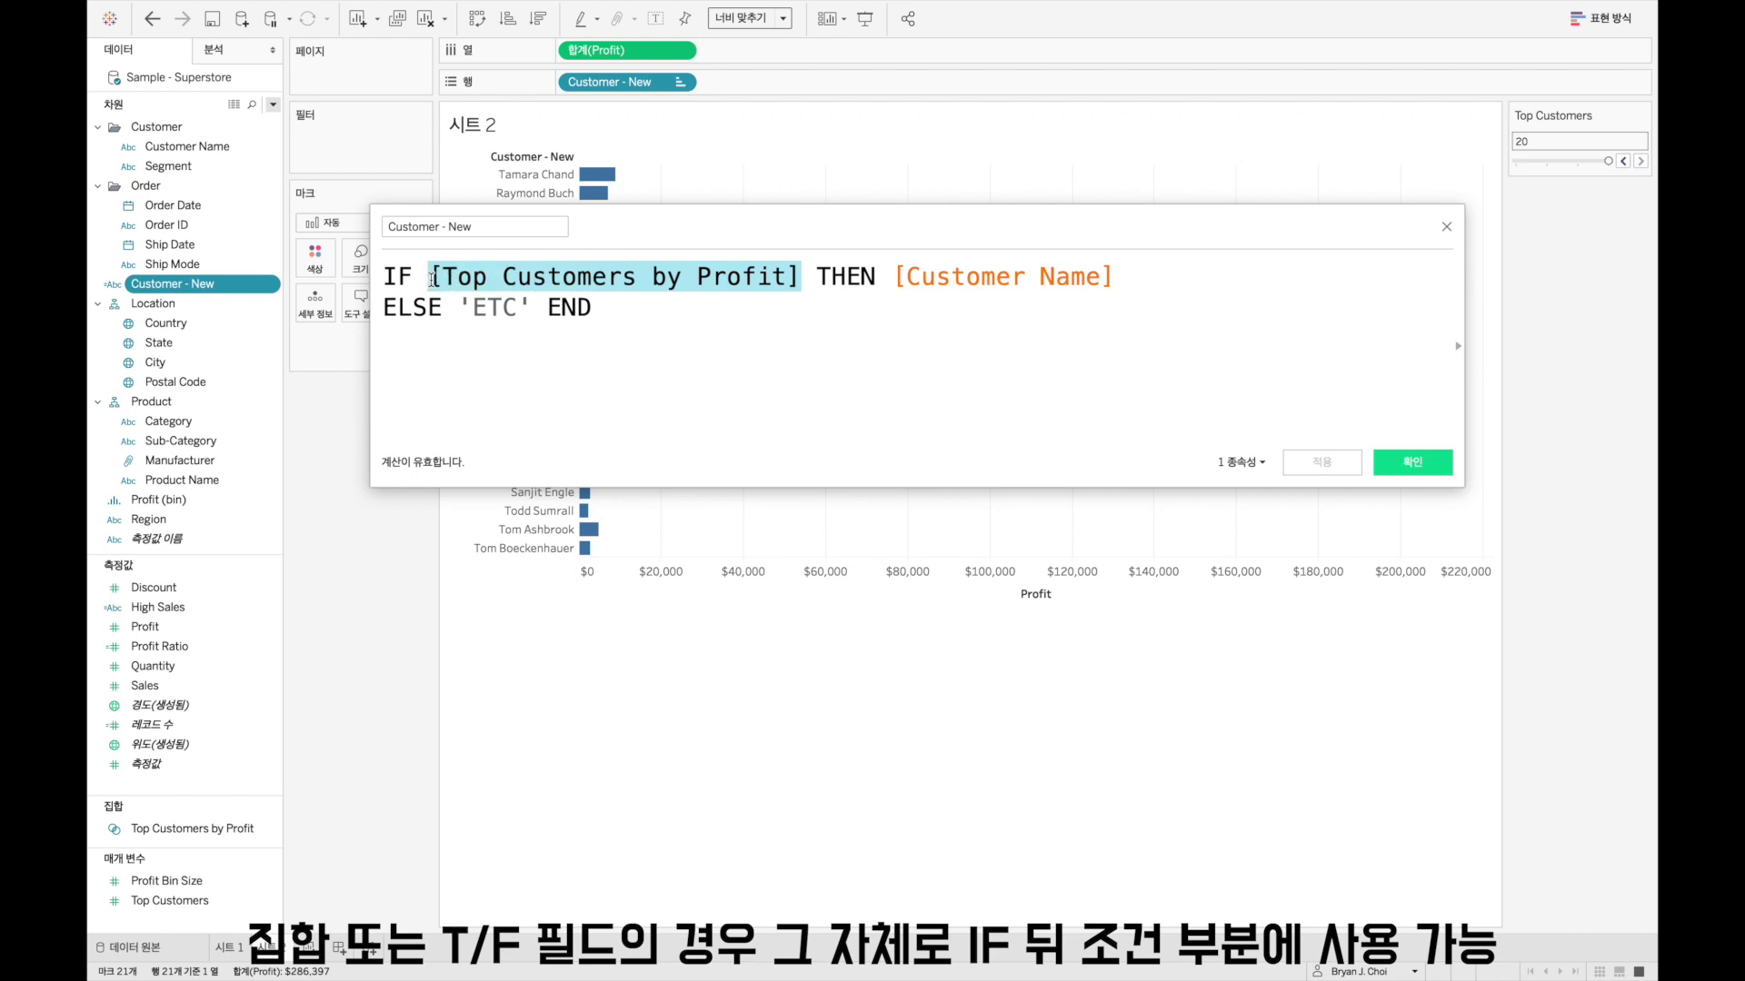
pyautogui.moveTo(814, 274); pyautogui.dragTo(836, 308)
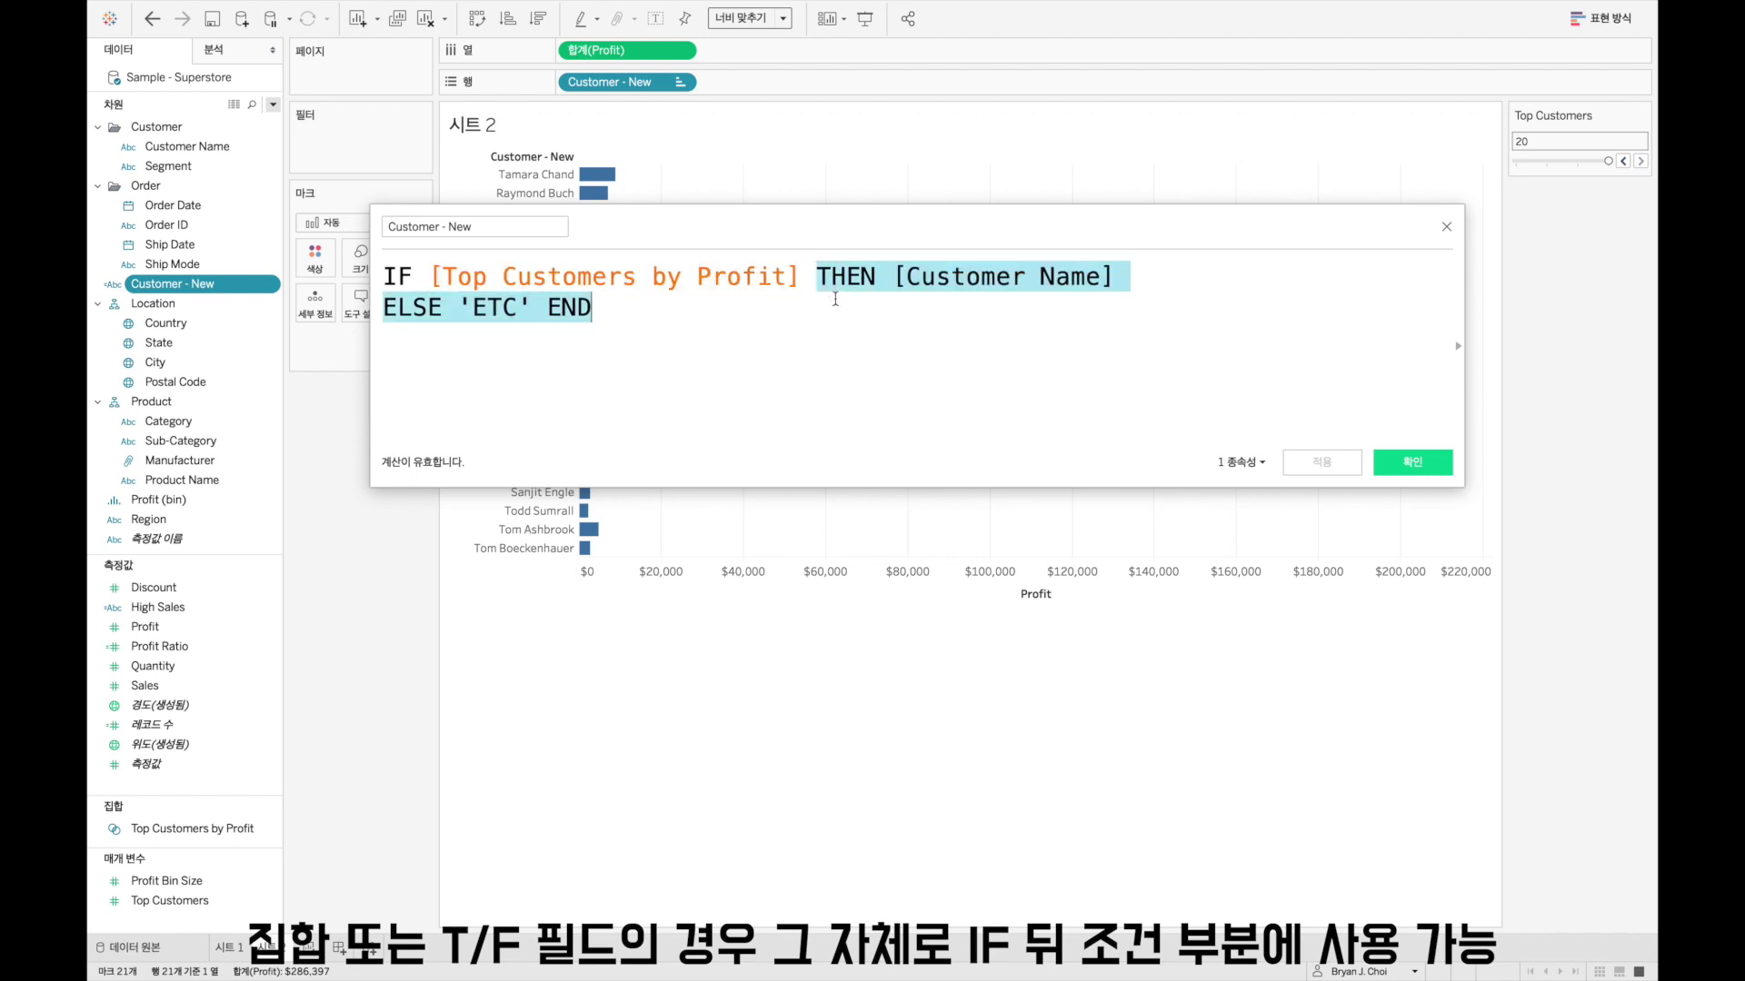
pyautogui.click(847, 325)
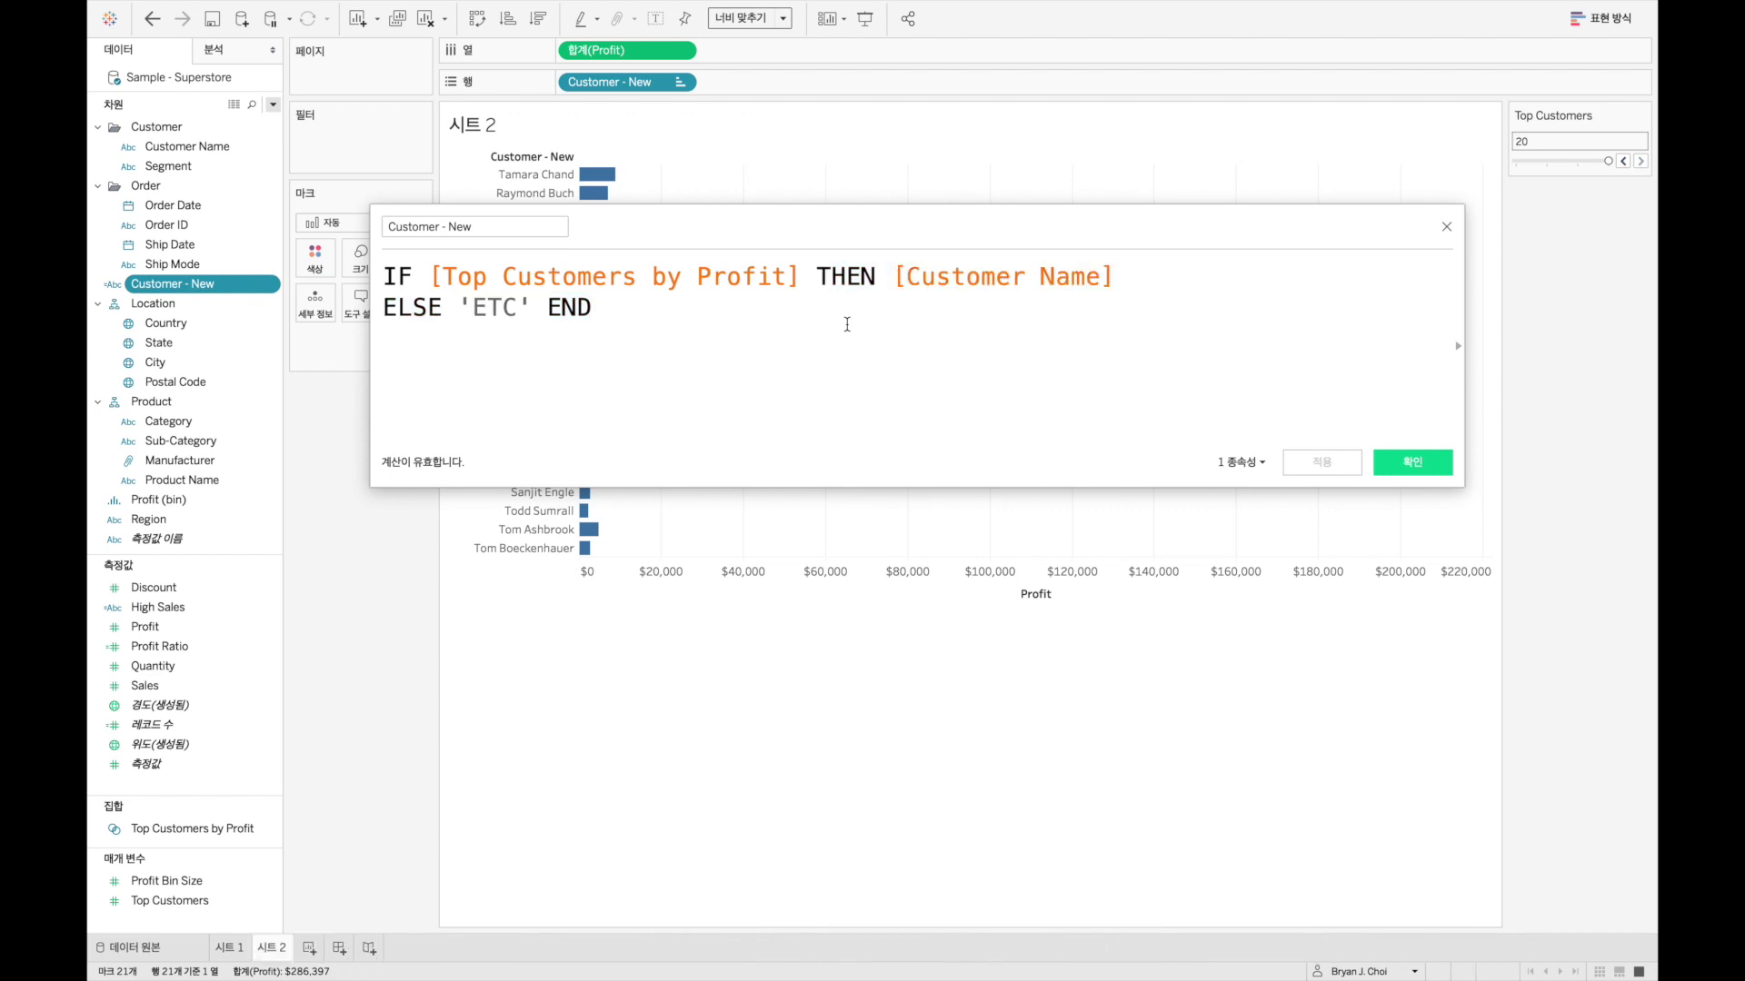
pyautogui.click(1395, 467)
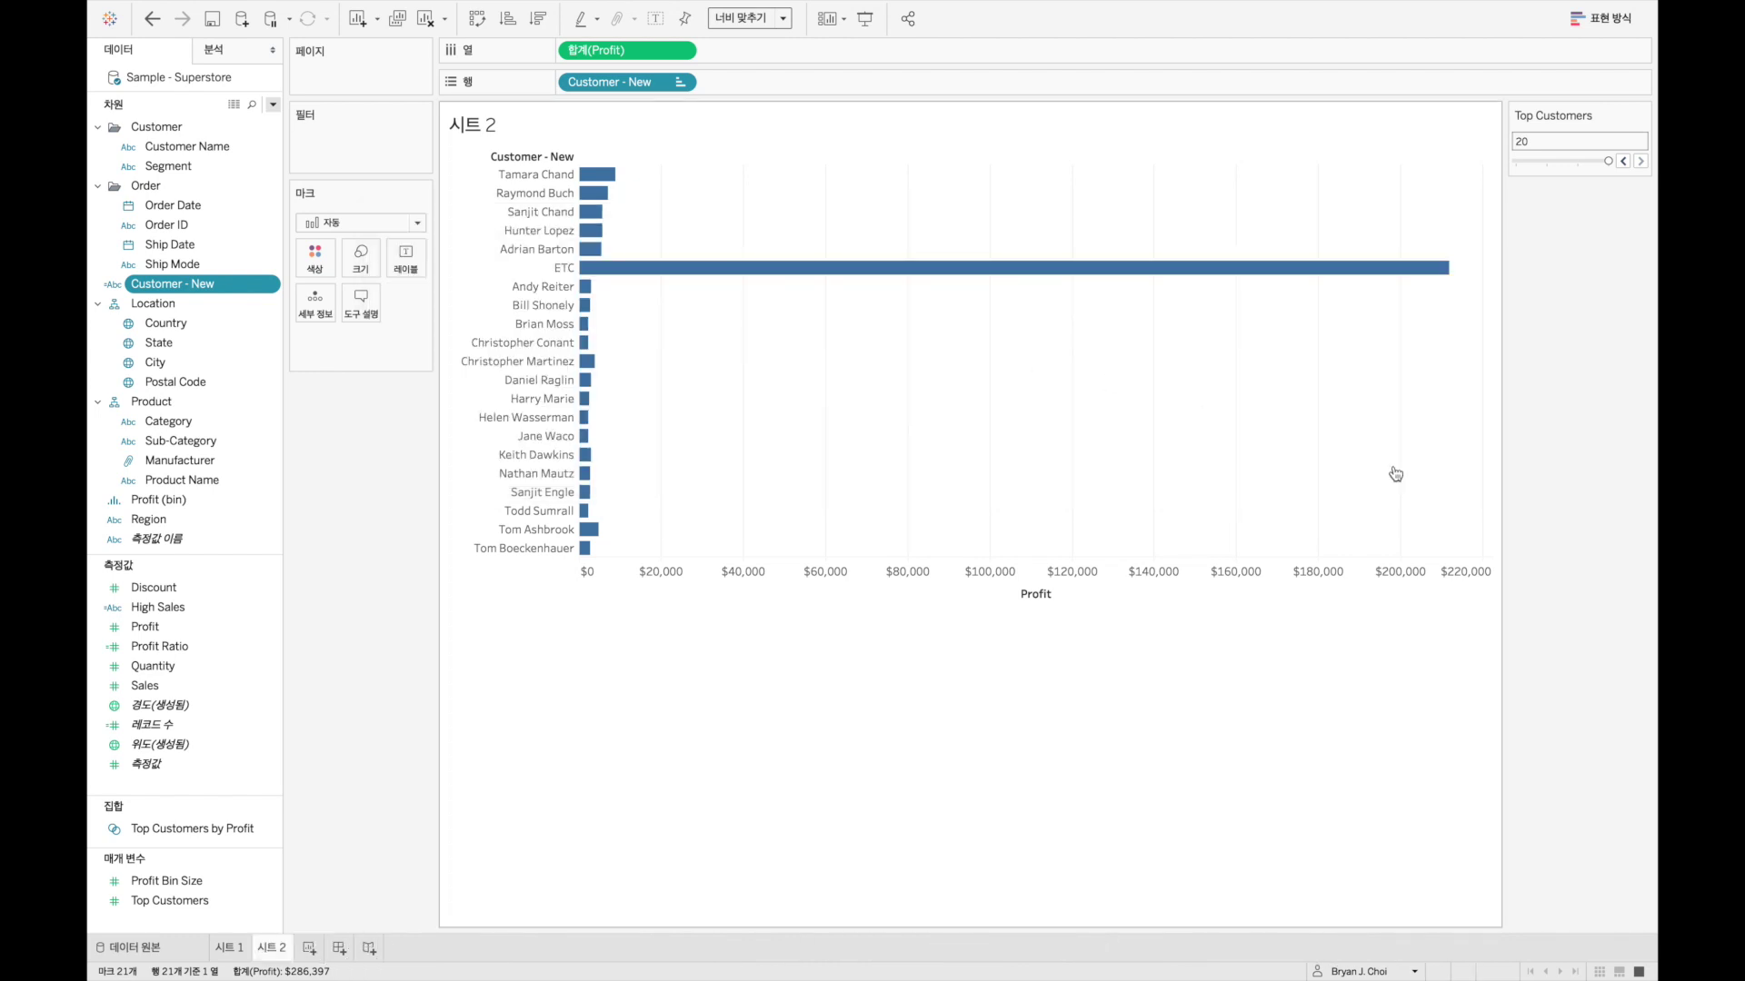